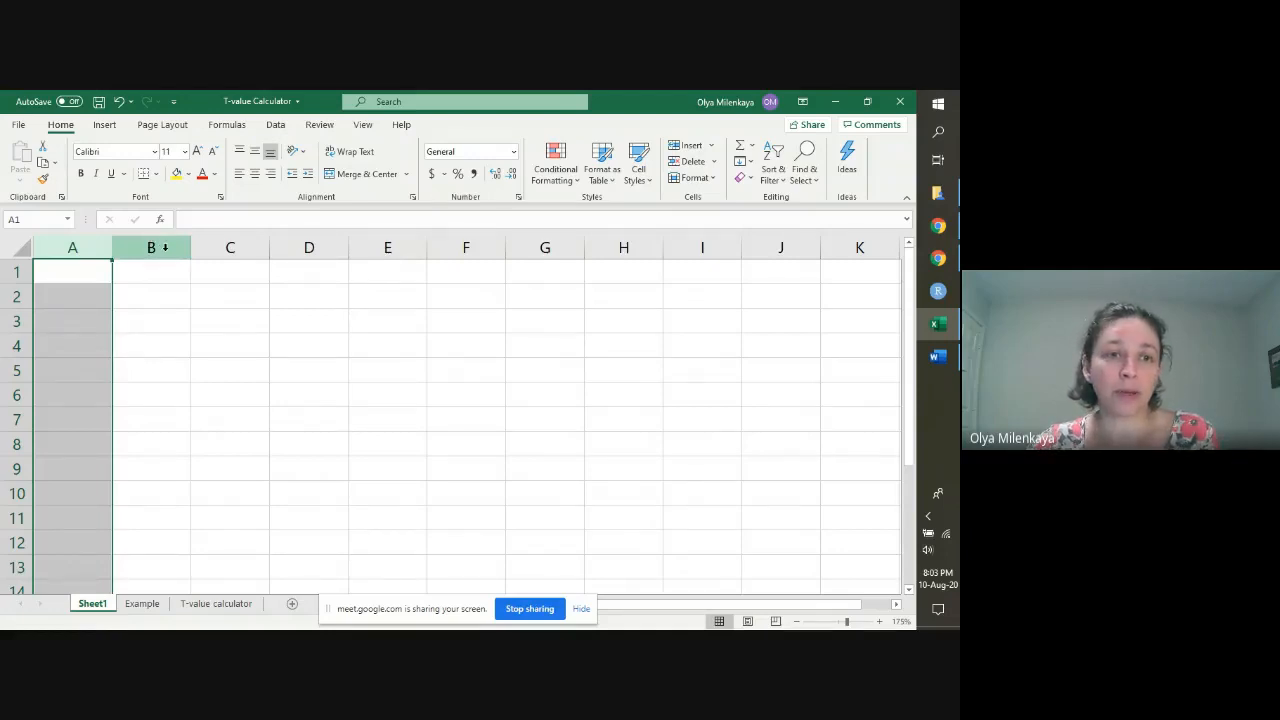
Step: Examine the blank sheet's layout by highlighting columns B to D, rows 1 to 4 and a few single cells
{"action": "left_click", "coordinate": [163, 247]}
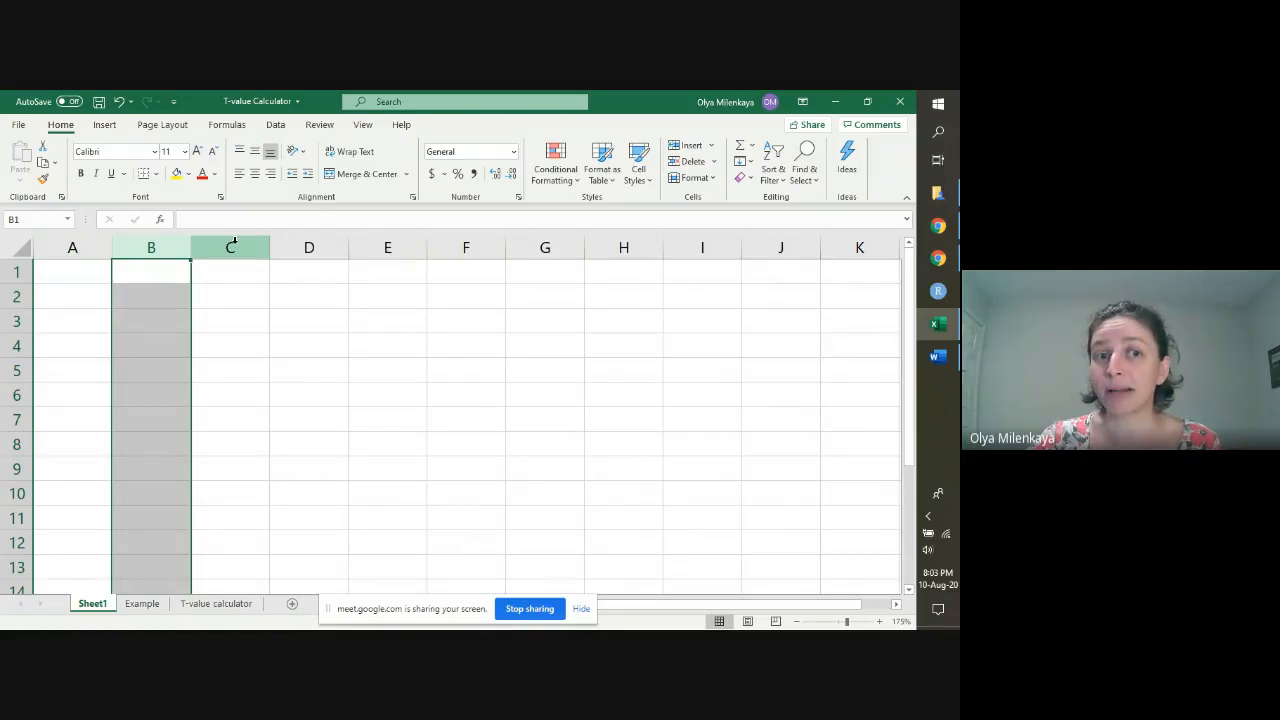
{"action": "left_click", "coordinate": [232, 247]}
{"action": "left_click", "coordinate": [308, 247]}
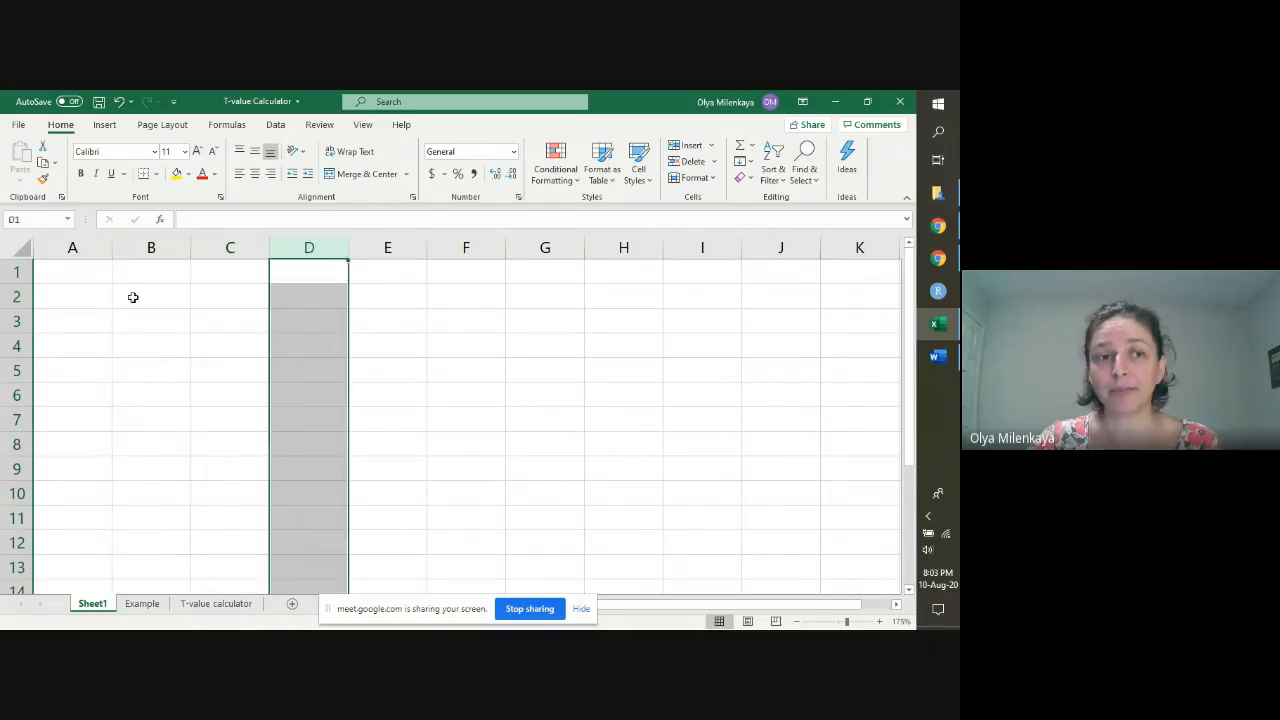
{"action": "left_click", "coordinate": [16, 271]}
{"action": "left_click", "coordinate": [16, 296]}
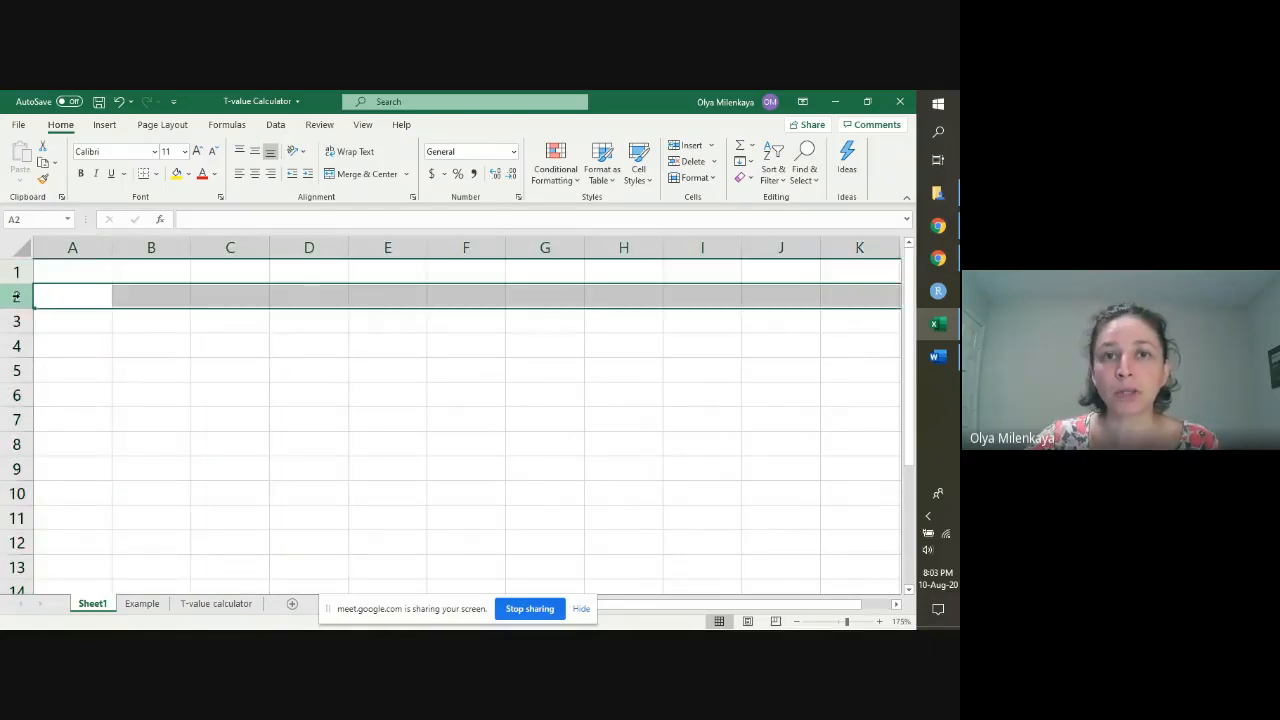
{"action": "left_click", "coordinate": [12, 322]}
{"action": "left_click", "coordinate": [12, 345]}
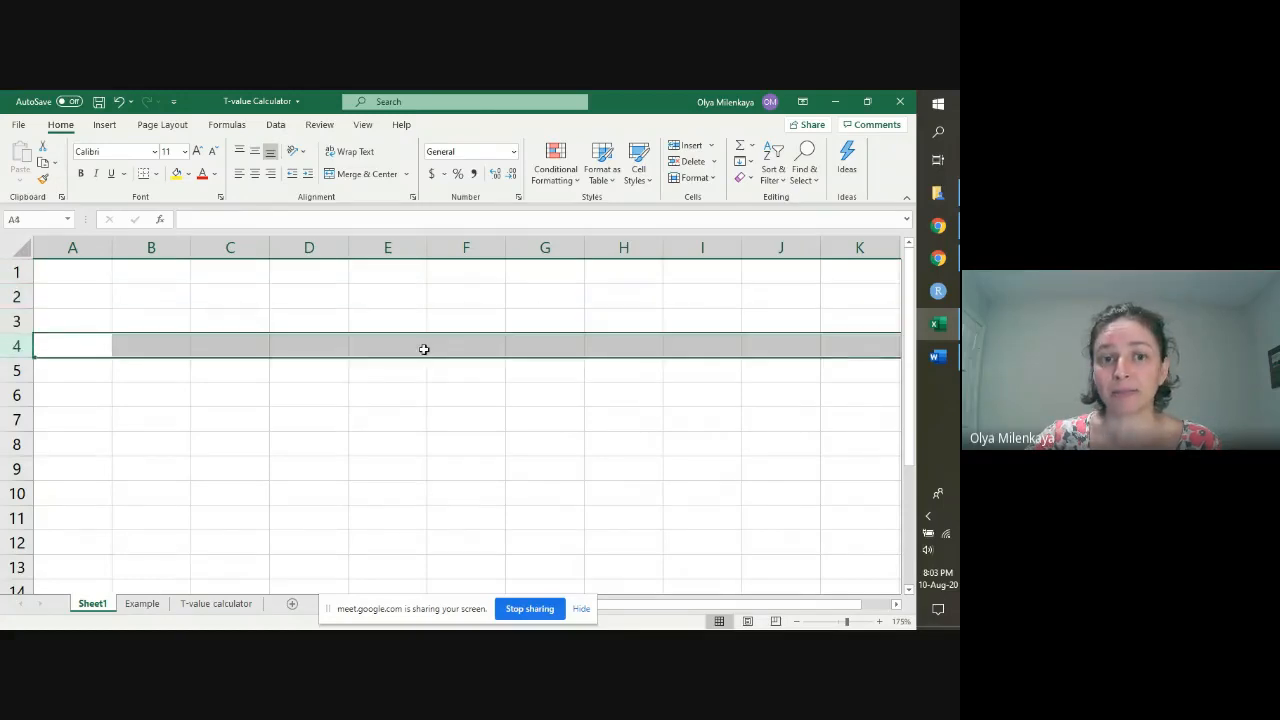
{"action": "left_click", "coordinate": [533, 393]}
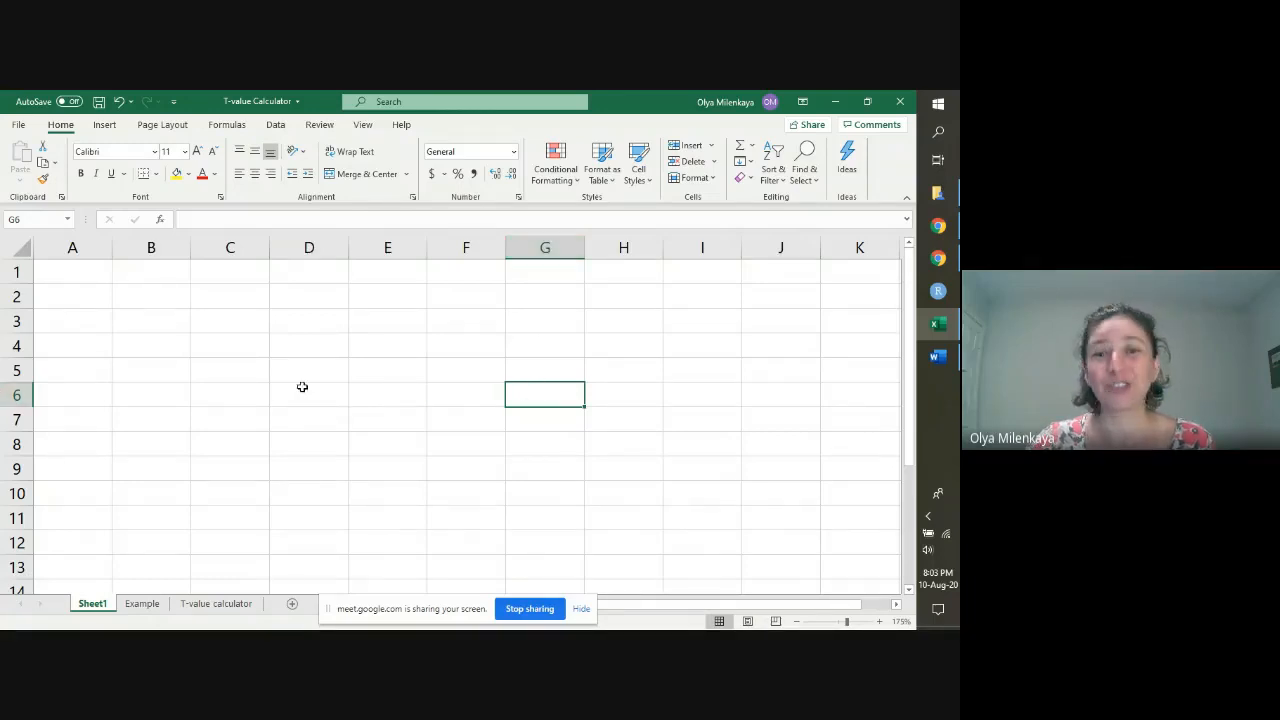
{"action": "left_click", "coordinate": [60, 278]}
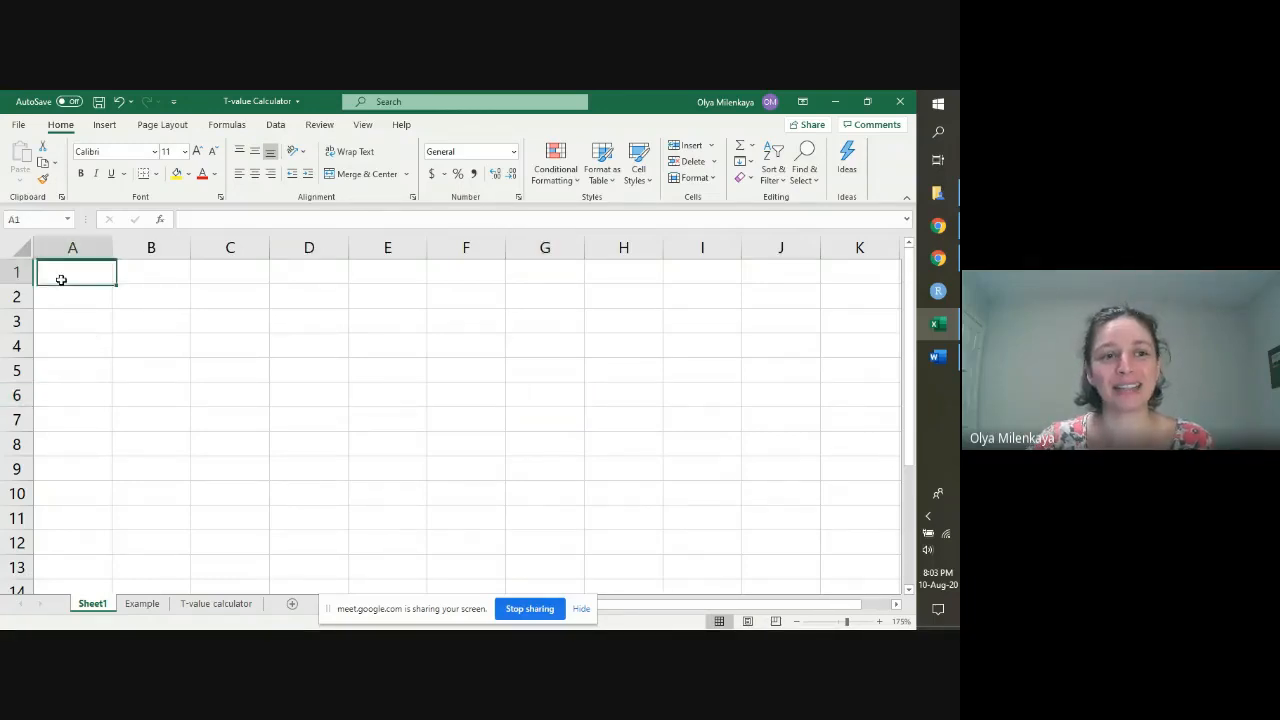
{"action": "left_click", "coordinate": [293, 279]}
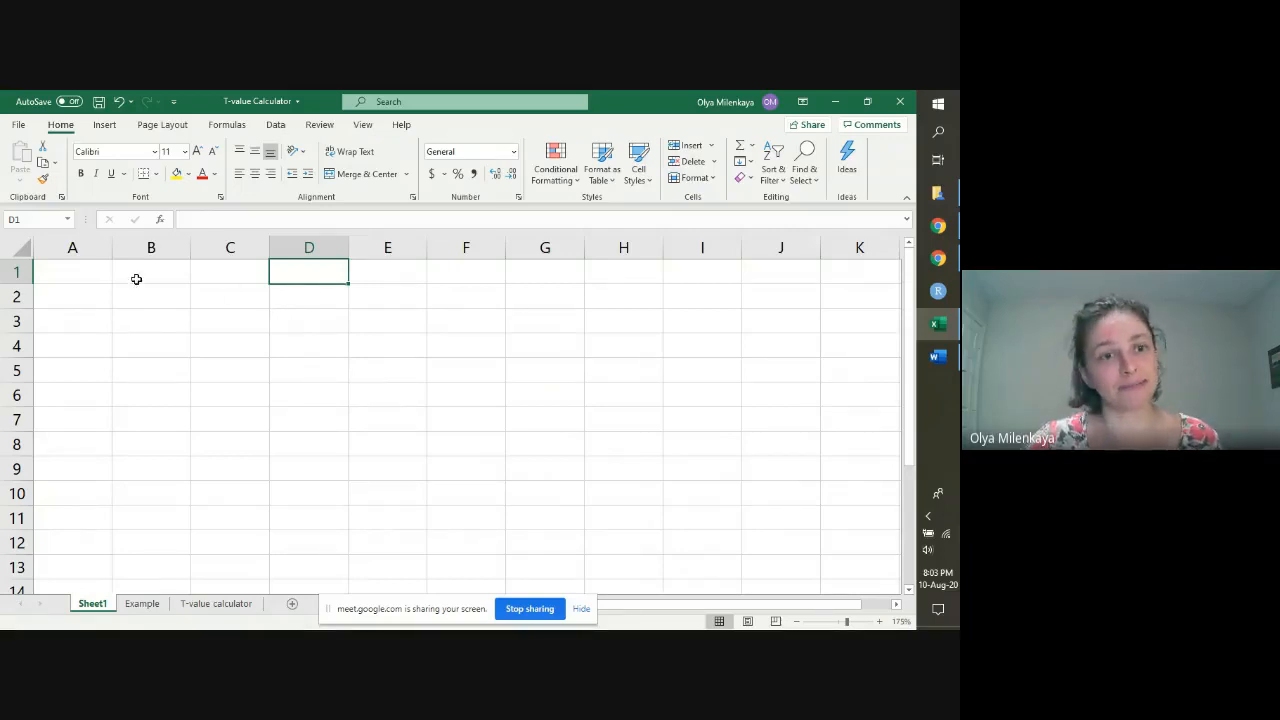
Step: Enter the column headings Experimental in A1 and Control in B1
{"action": "left_click", "coordinate": [78, 279]}
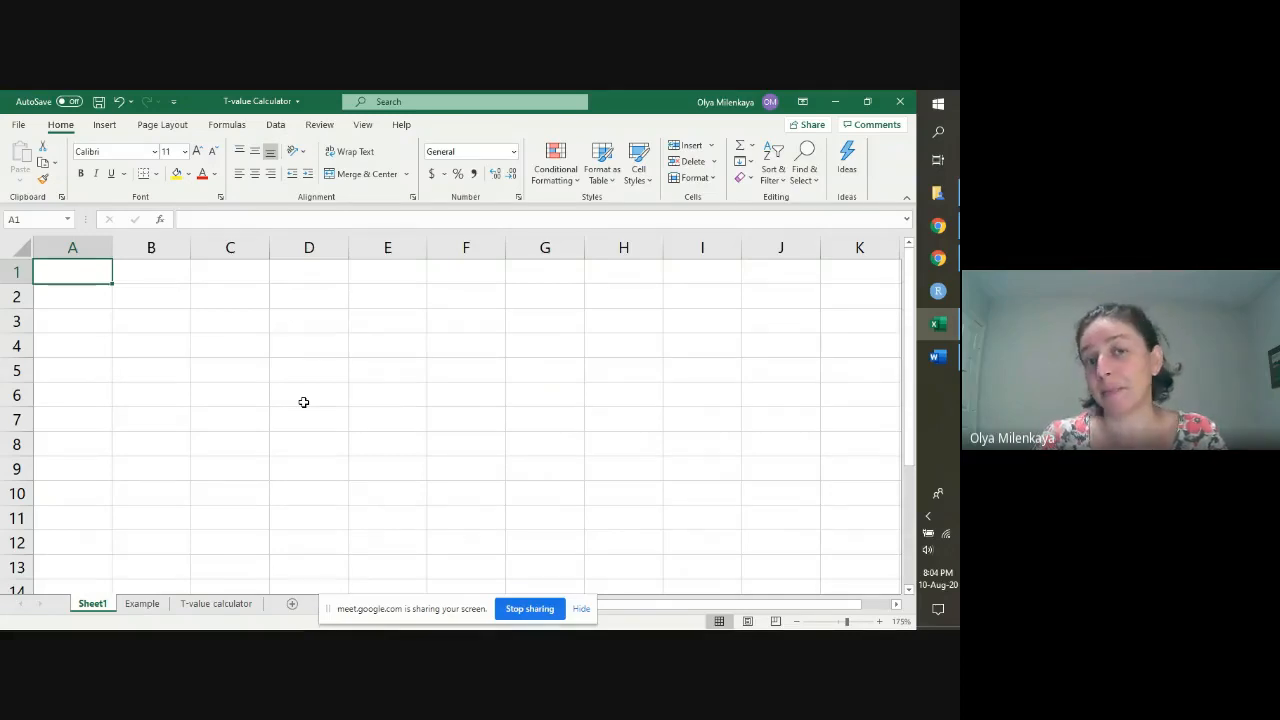
{"action": "type", "text": "Experimental"}
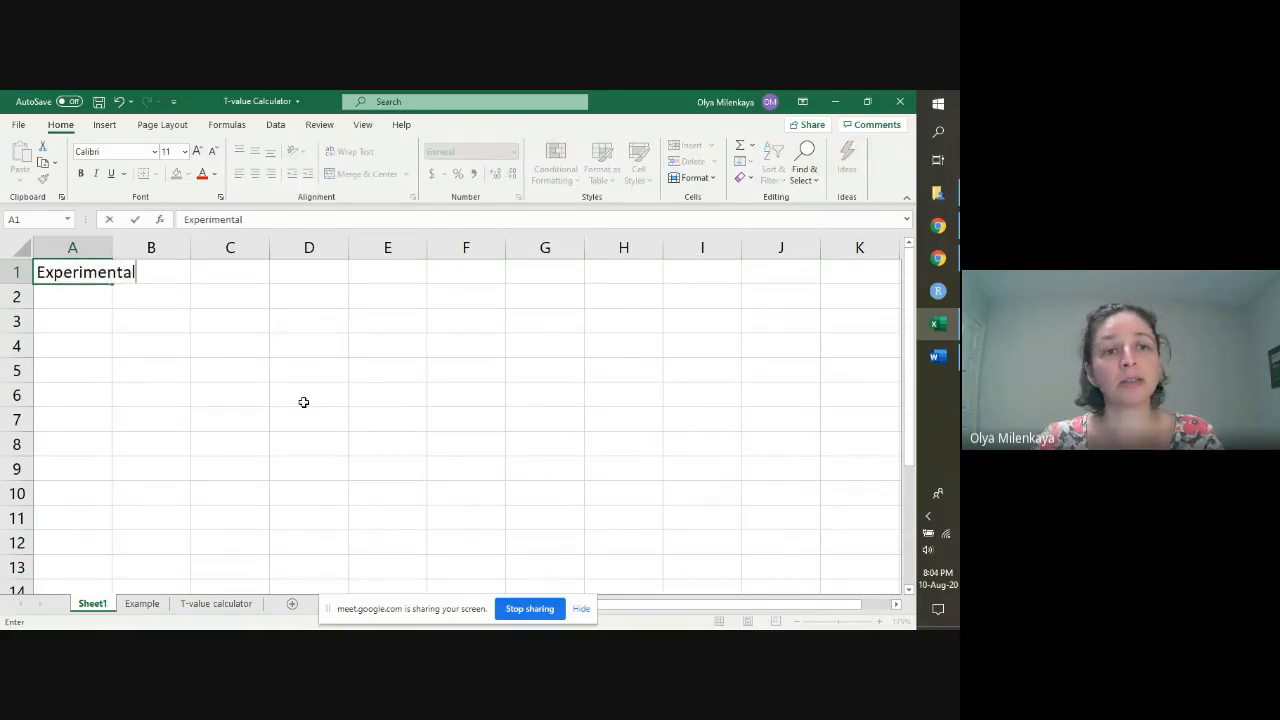
{"action": "key", "text": "Tab"}
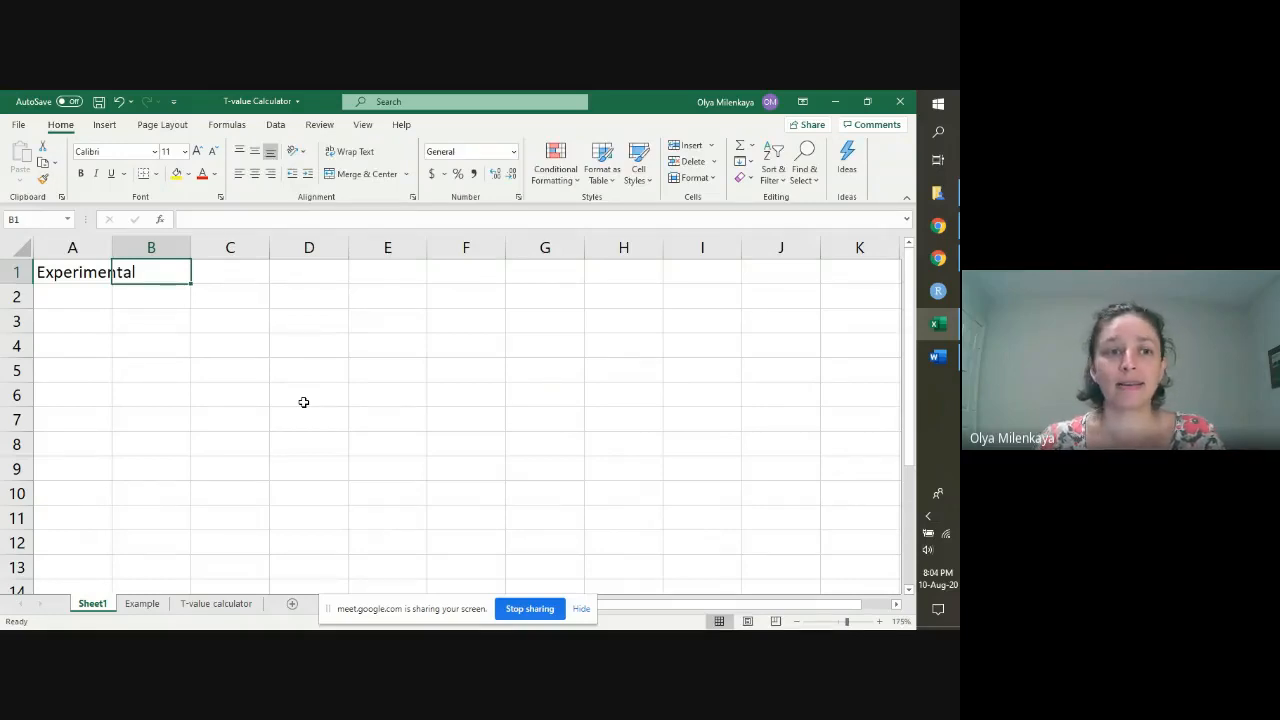
{"action": "type", "text": "Control"}
{"action": "left_click", "coordinate": [304, 402]}
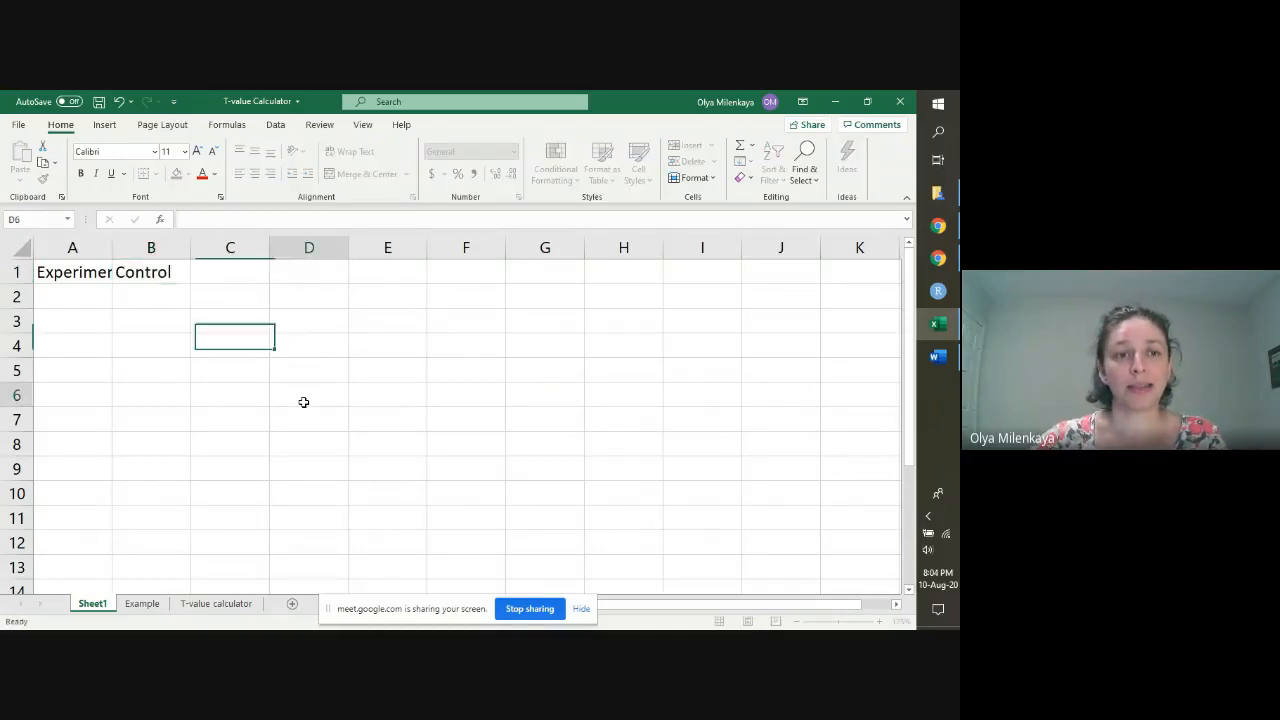
Step: Widen columns A and B so that the Experimental and Control headings fit
{"action": "left_click", "coordinate": [86, 271]}
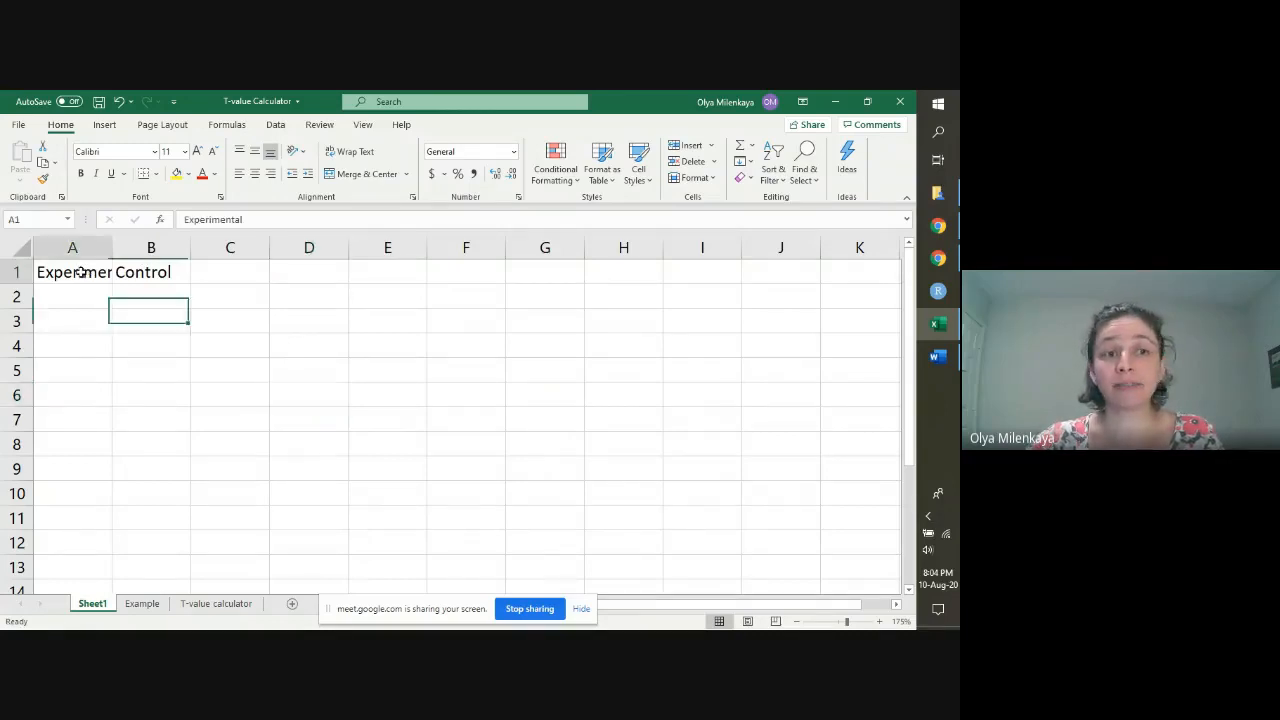
{"action": "left_click", "coordinate": [135, 272]}
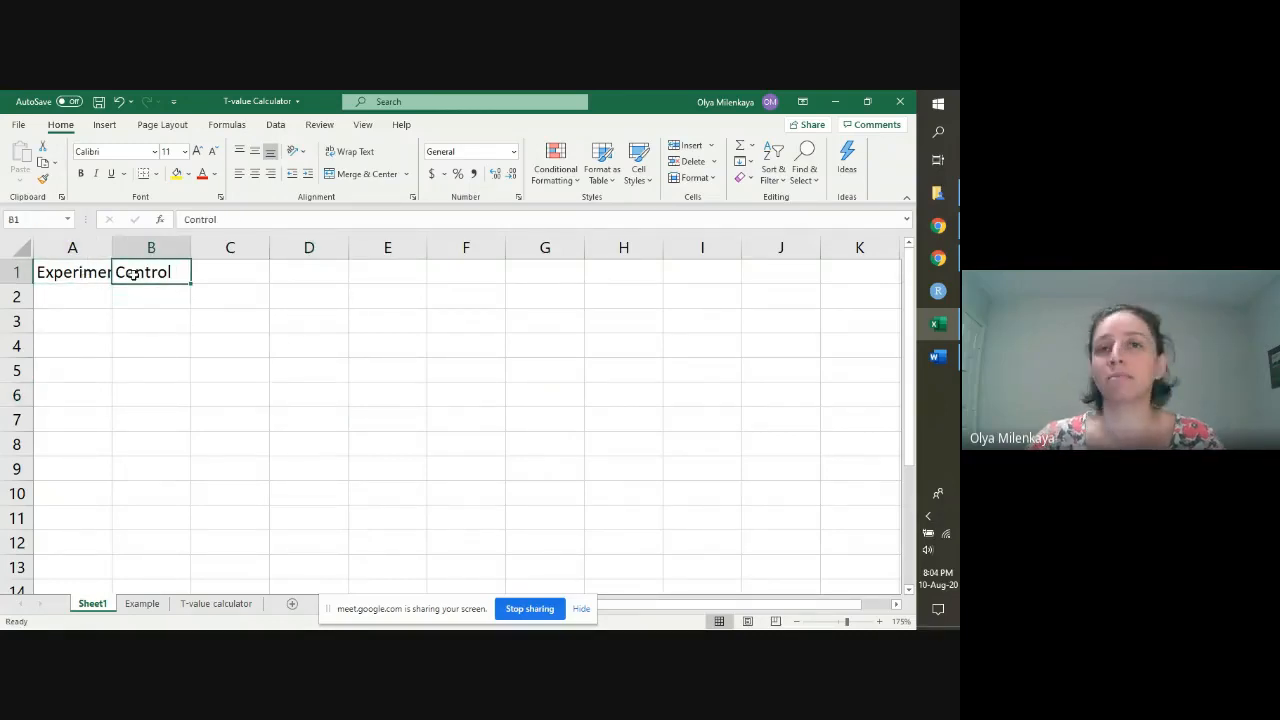
{"action": "left_click", "coordinate": [86, 248]}
{"action": "left_click_drag", "start_coordinate": [113, 248], "coordinate": [166, 248]}
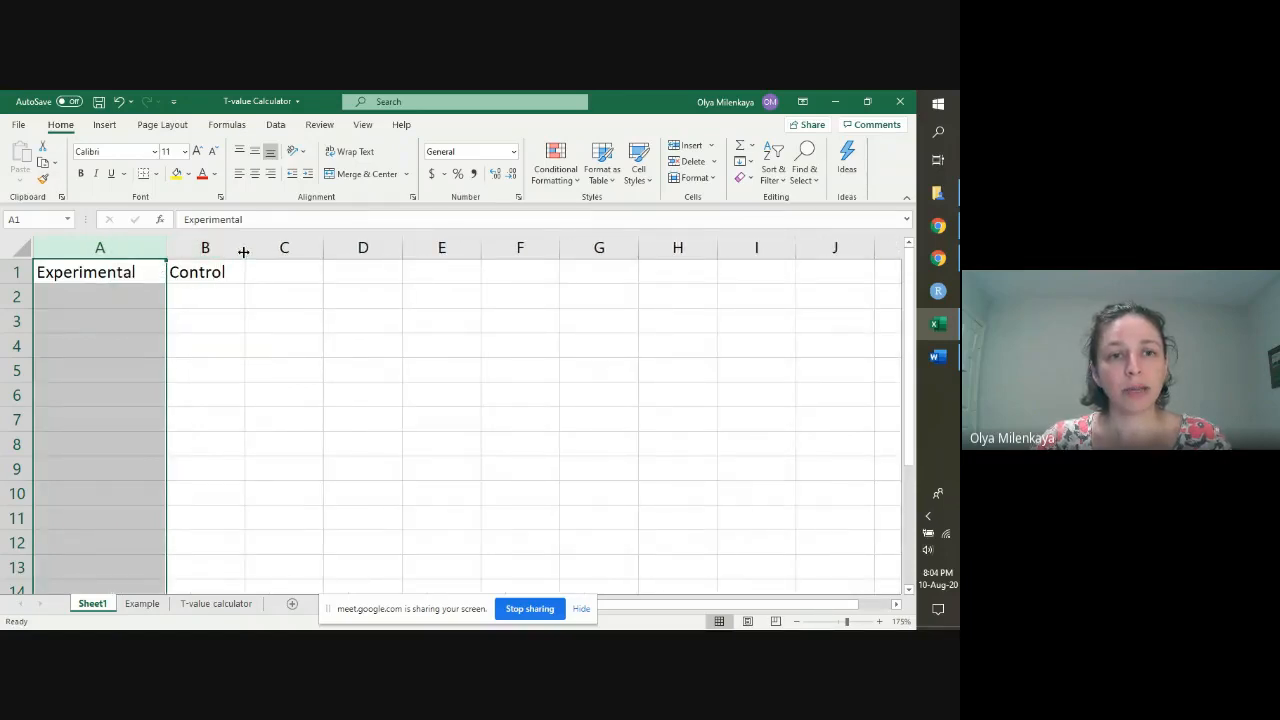
{"action": "left_click_drag", "start_coordinate": [244, 250], "coordinate": [272, 251]}
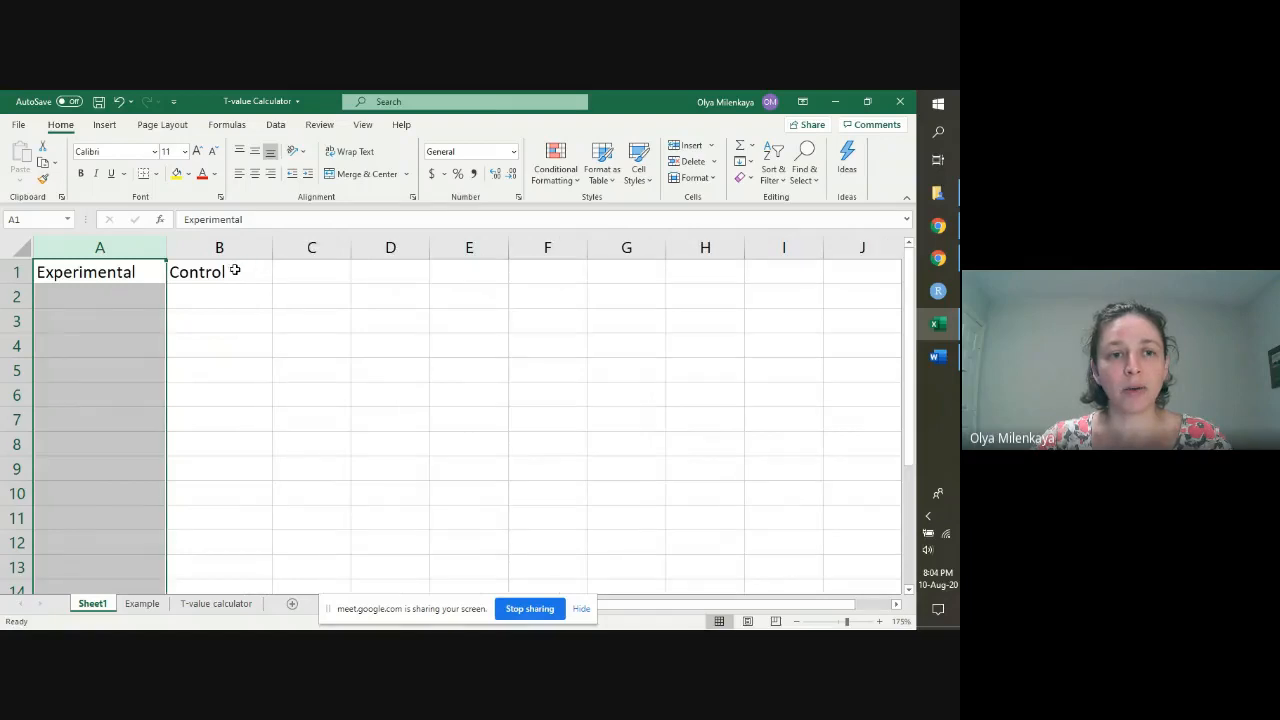
{"action": "left_click", "coordinate": [101, 295]}
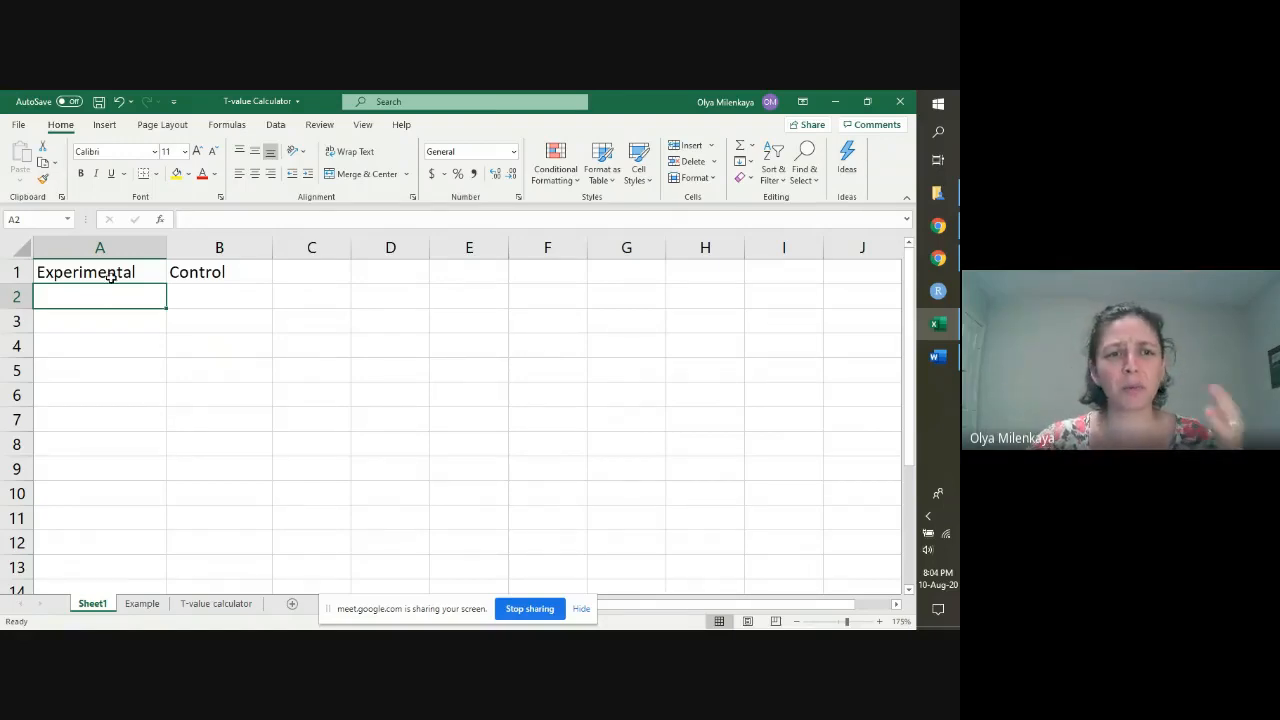
Step: Replace the headings with Fertilizer in A1 and No Fertilizer in B1
{"action": "left_click", "coordinate": [108, 279]}
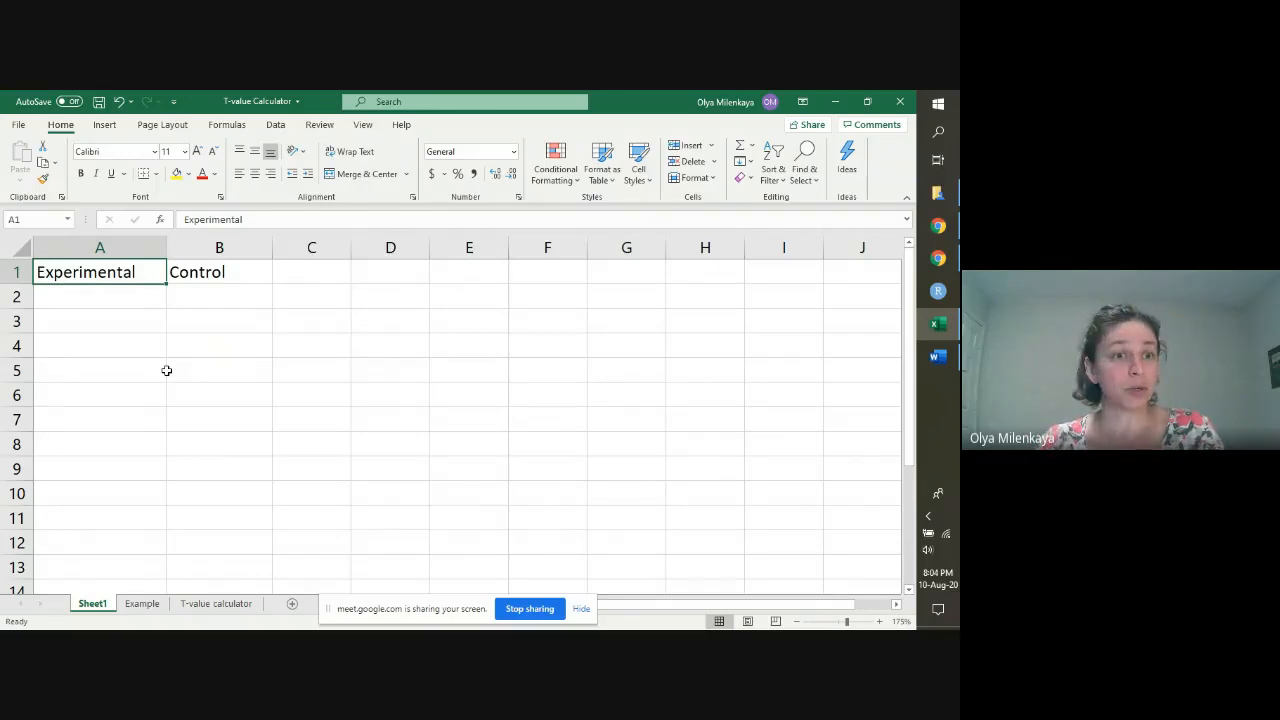
{"action": "type", "text": "Fertiliz"}
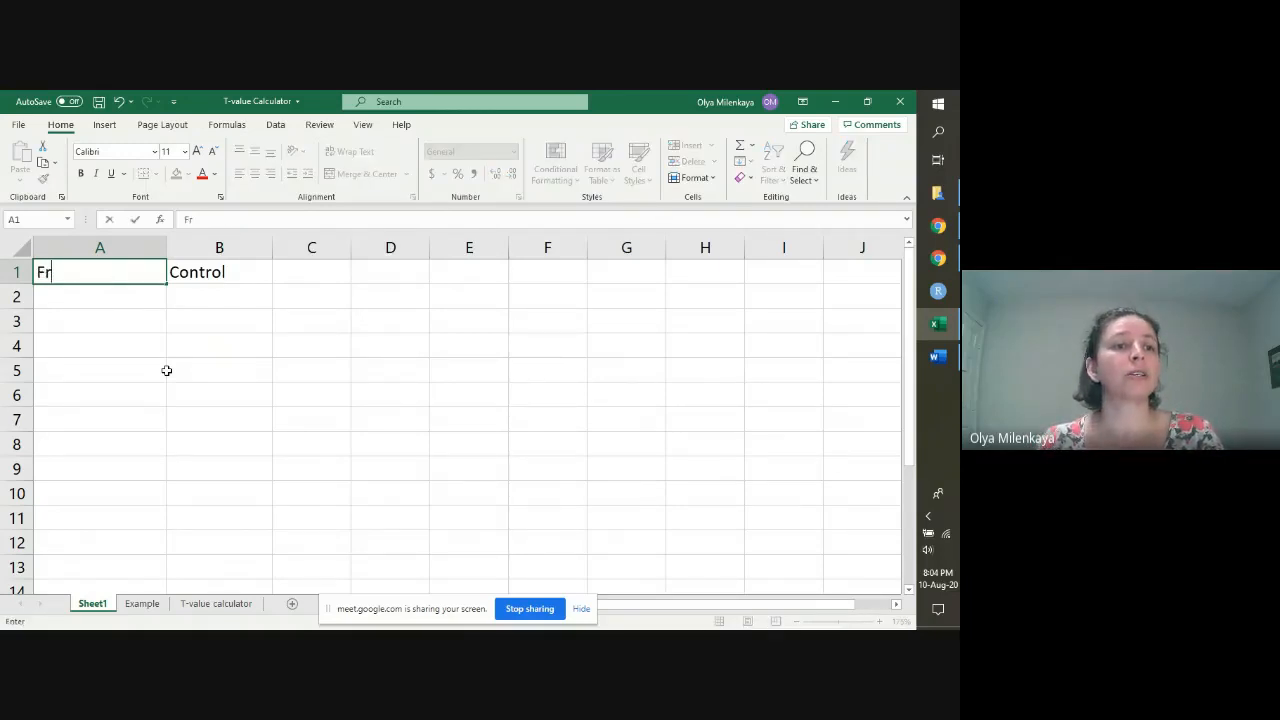
{"action": "type", "text": "er"}
{"action": "key", "text": "Tab"}
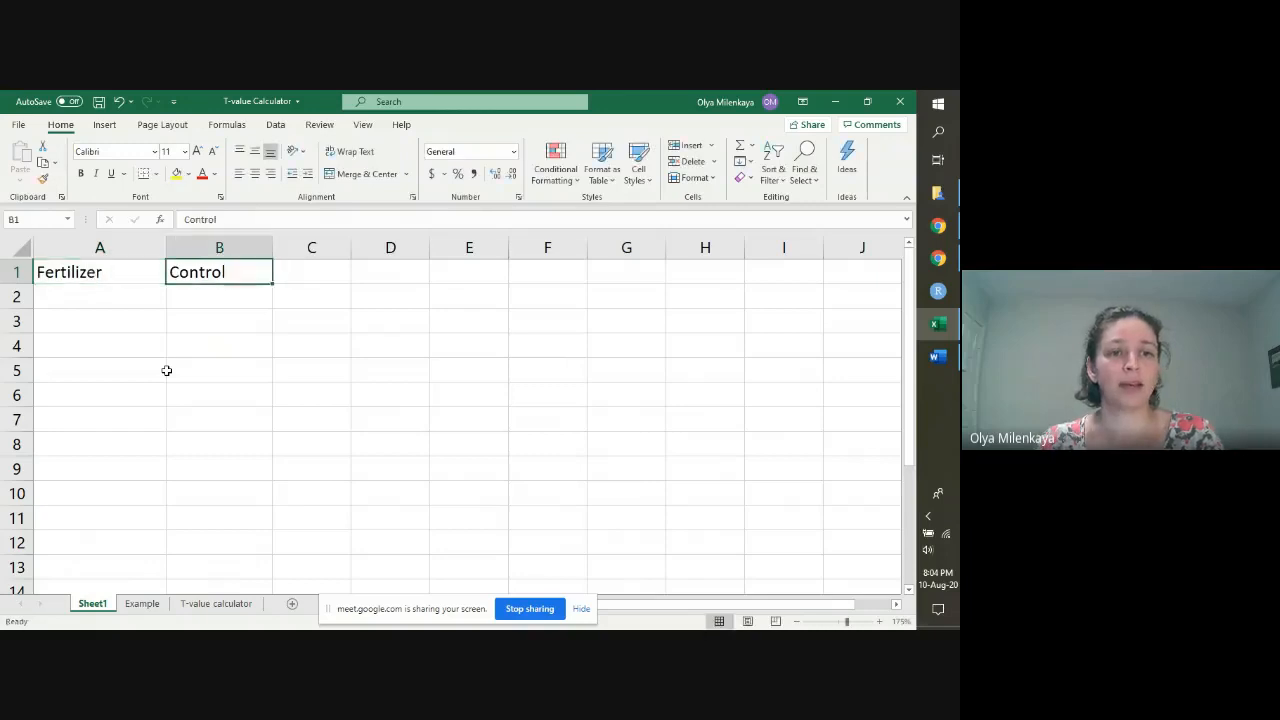
{"action": "type", "text": "No Fertilizer"}
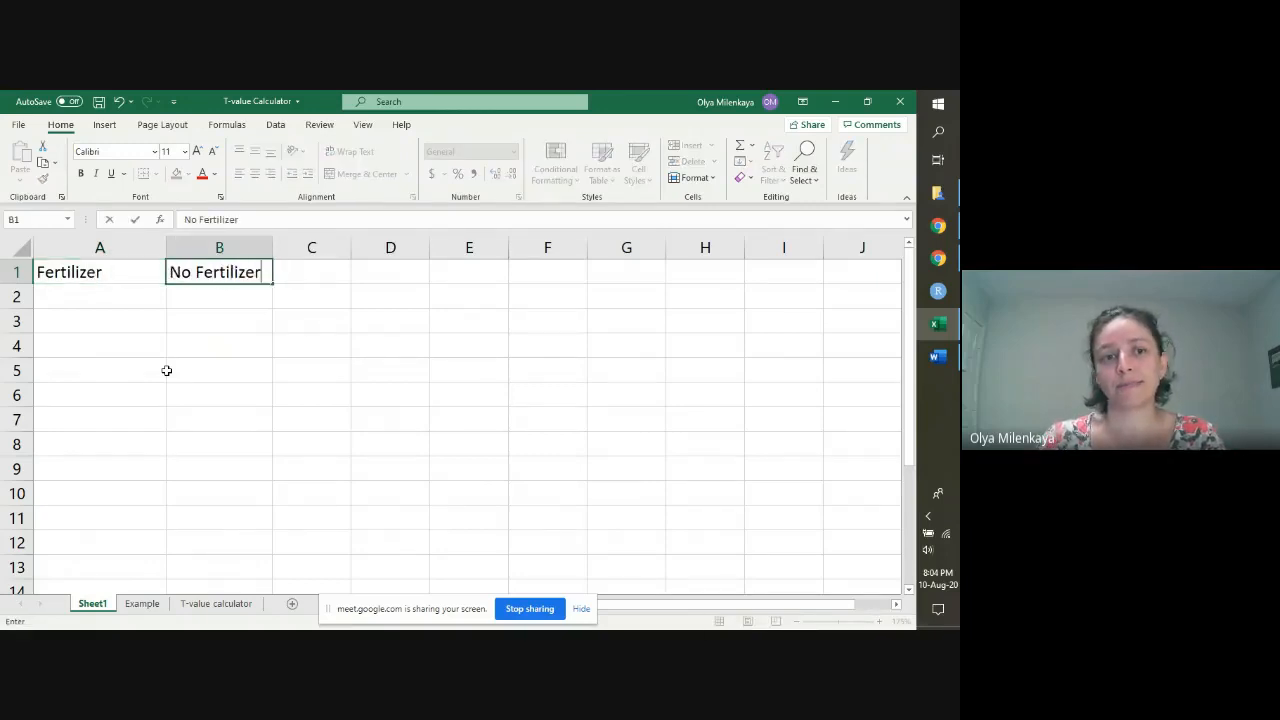
{"action": "key", "text": "Return"}
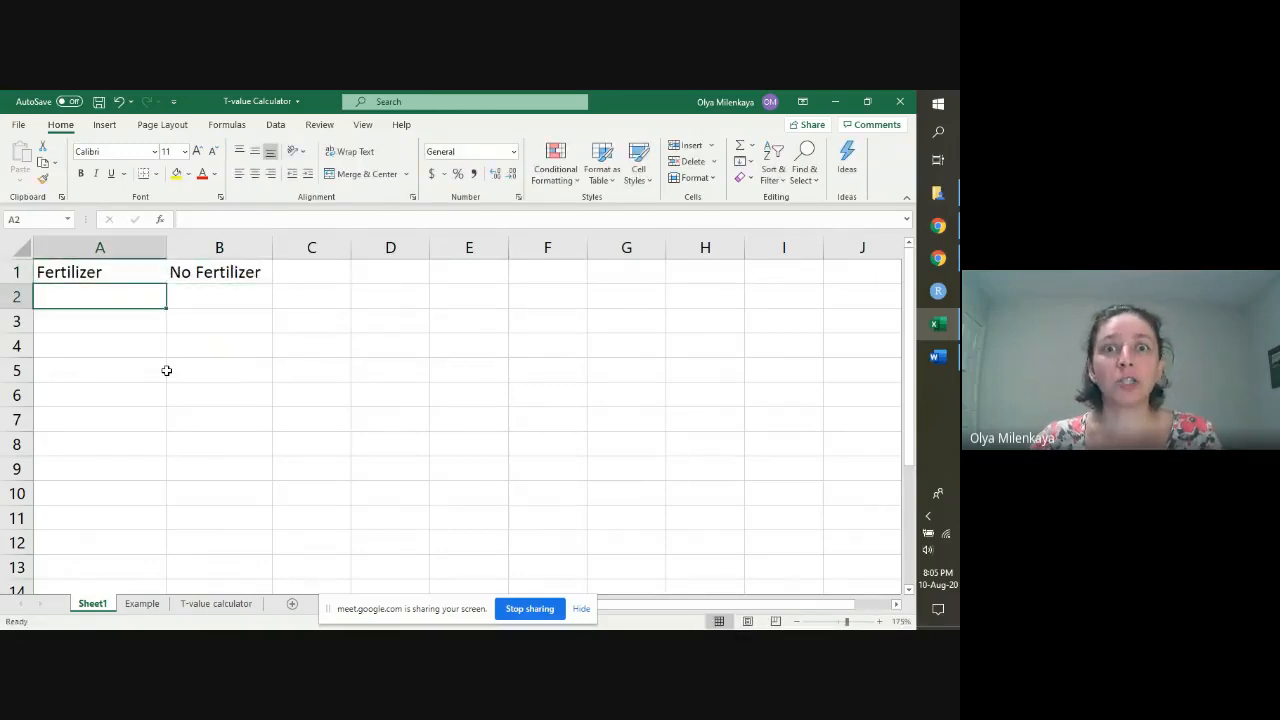
Step: Append the unit (lbs/plant) to the Fertilizer heading in A1 and widen column A to fit it
{"action": "left_click", "coordinate": [147, 271]}
{"action": "double_click", "coordinate": [147, 271]}
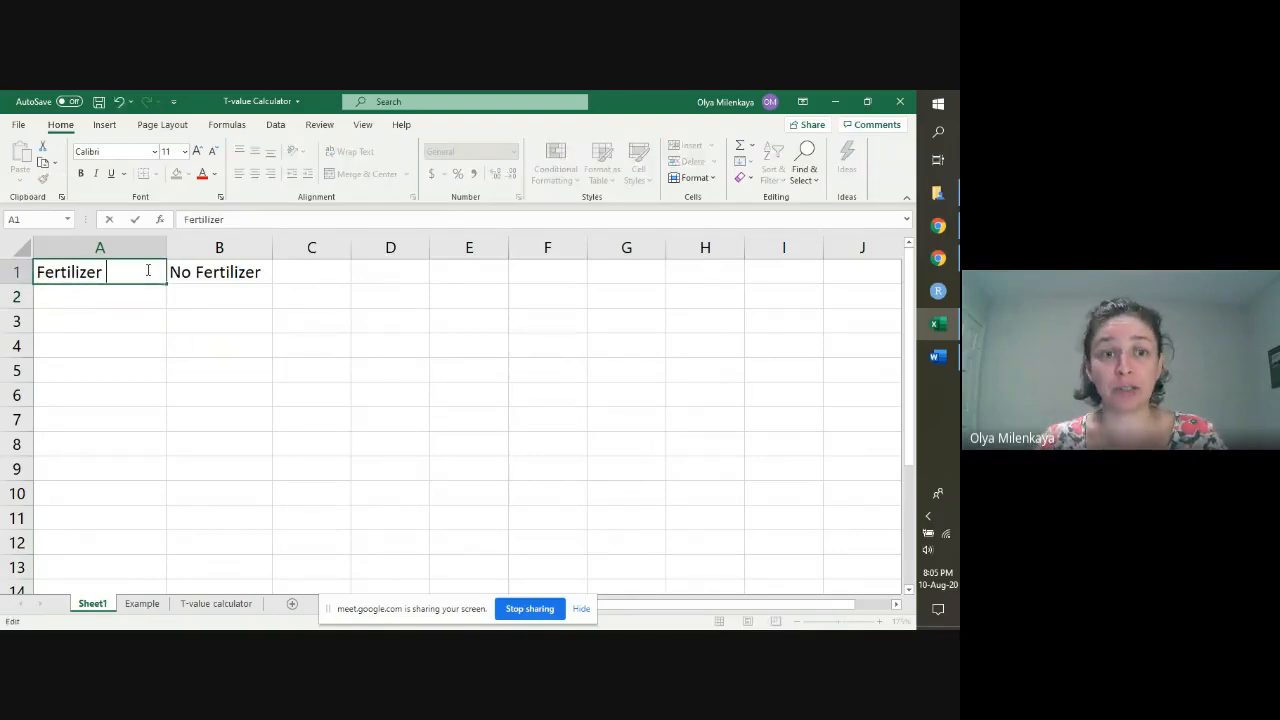
{"action": "type", "text": "(lbs"}
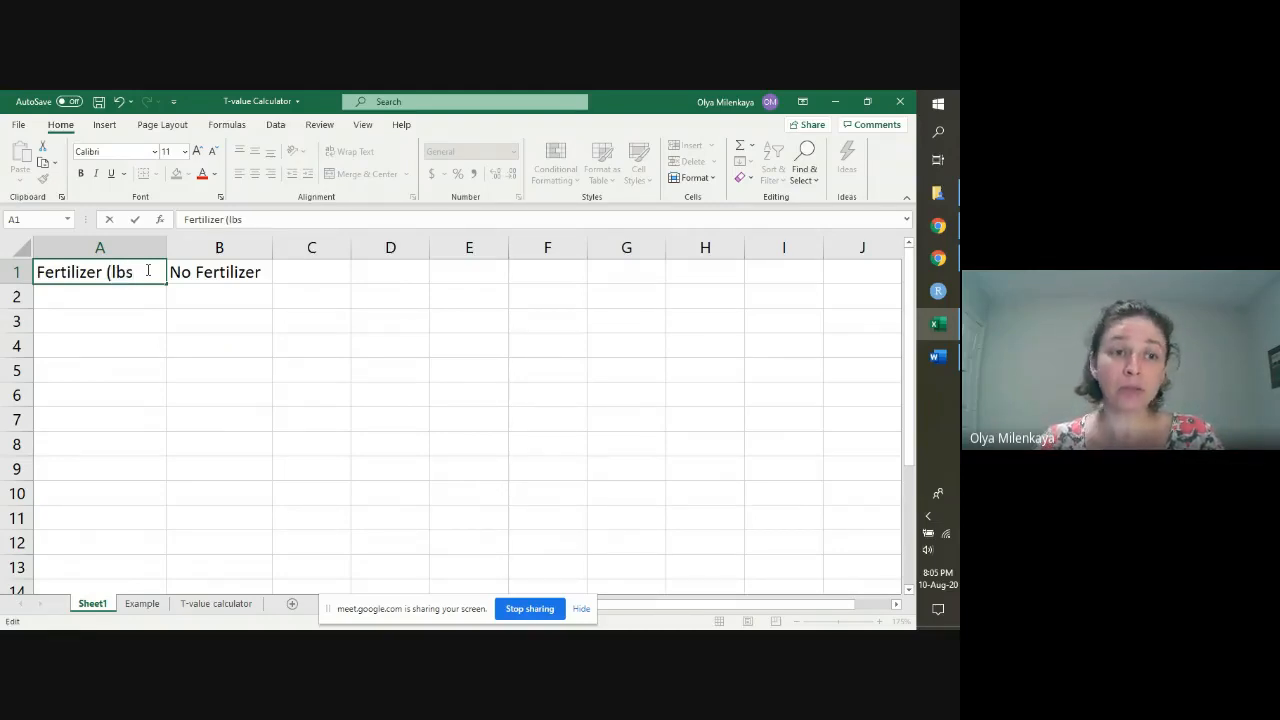
{"action": "type", "text": "/plant)"}
{"action": "key", "text": "Tab"}
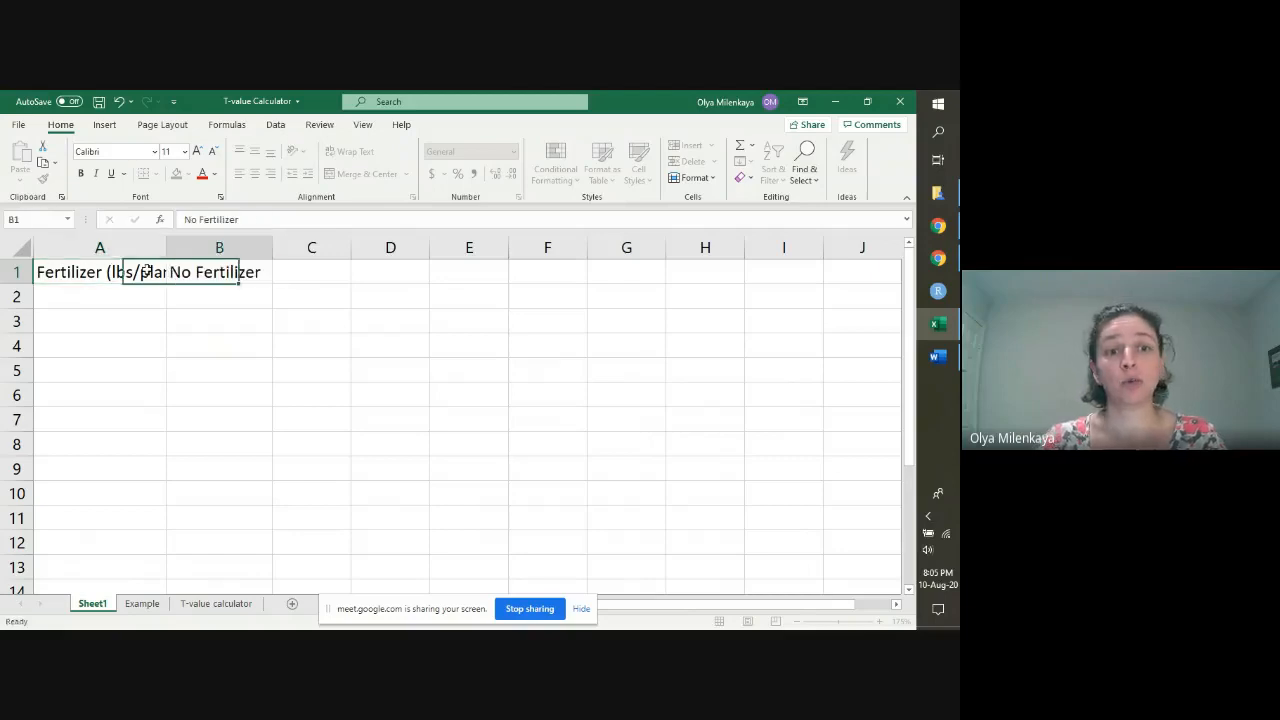
{"action": "left_click_drag", "start_coordinate": [167, 249], "coordinate": [204, 249]}
Step: Append the unit (lbs/plant) to the No Fertilizer heading in B1 and widen column B to fit it
{"action": "double_click", "coordinate": [296, 272]}
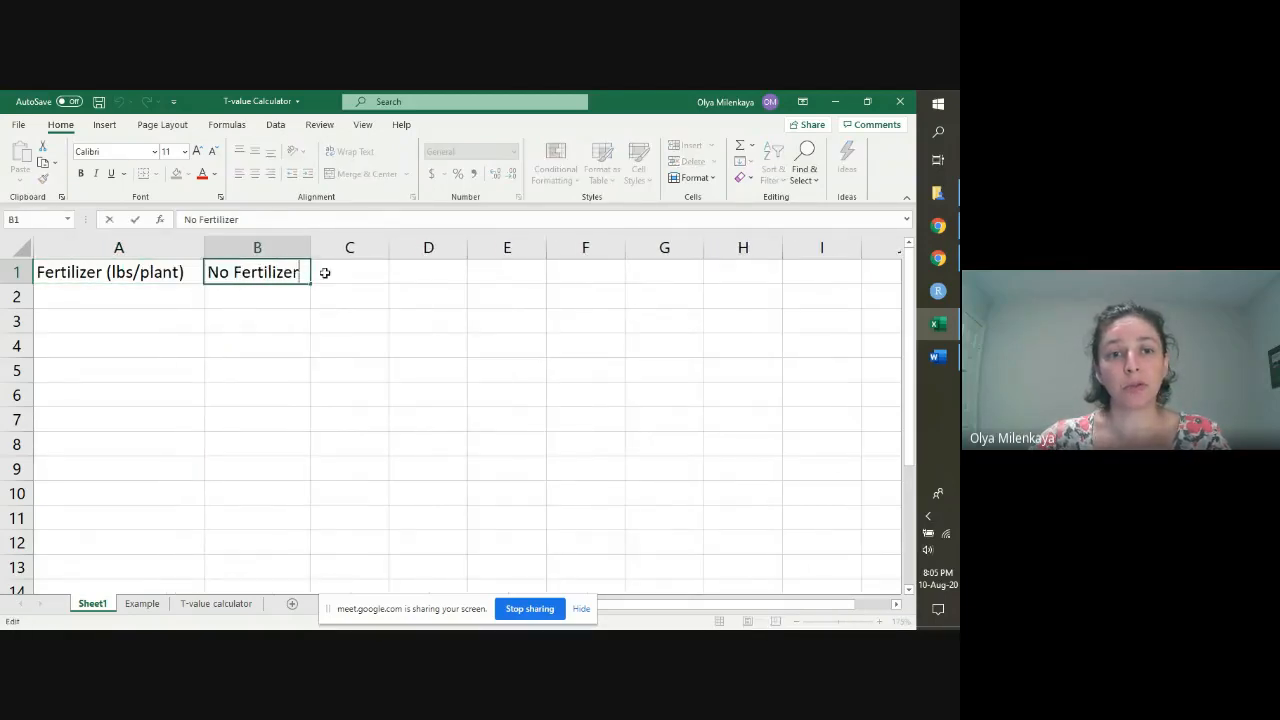
{"action": "type", "text": "(lbs/"}
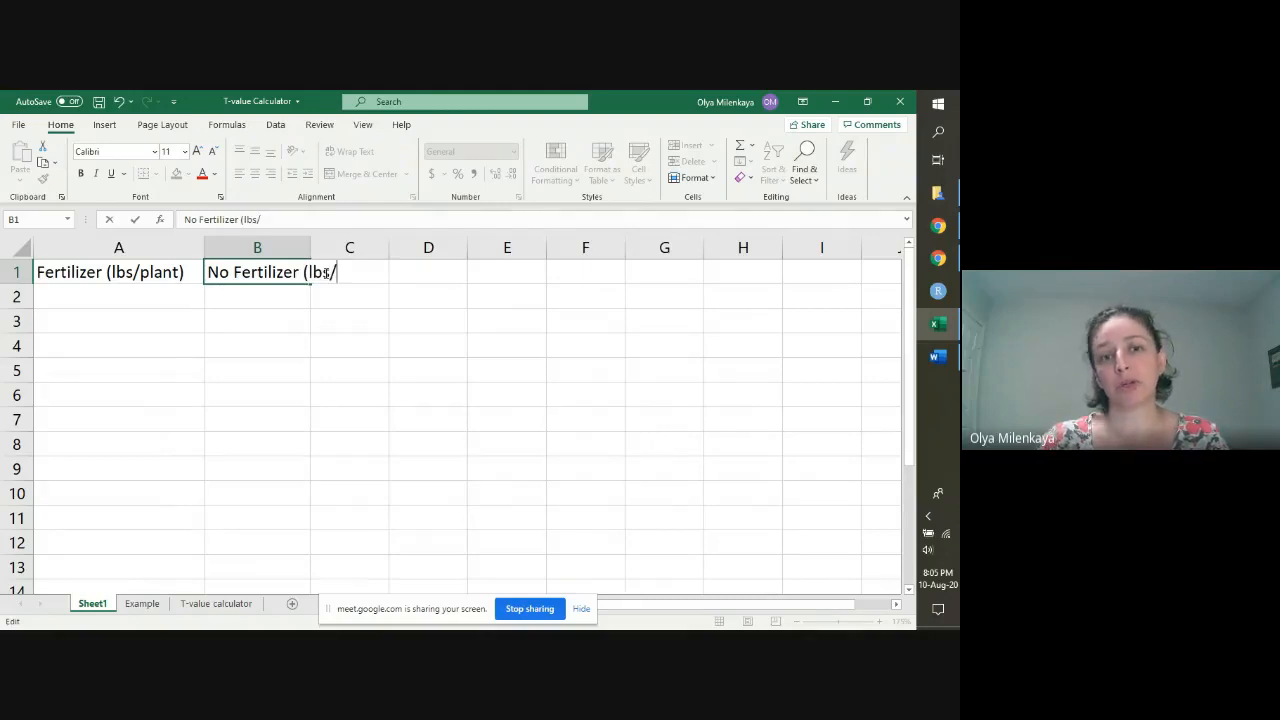
{"action": "type", "text": "plant)"}
{"action": "key", "text": "Return"}
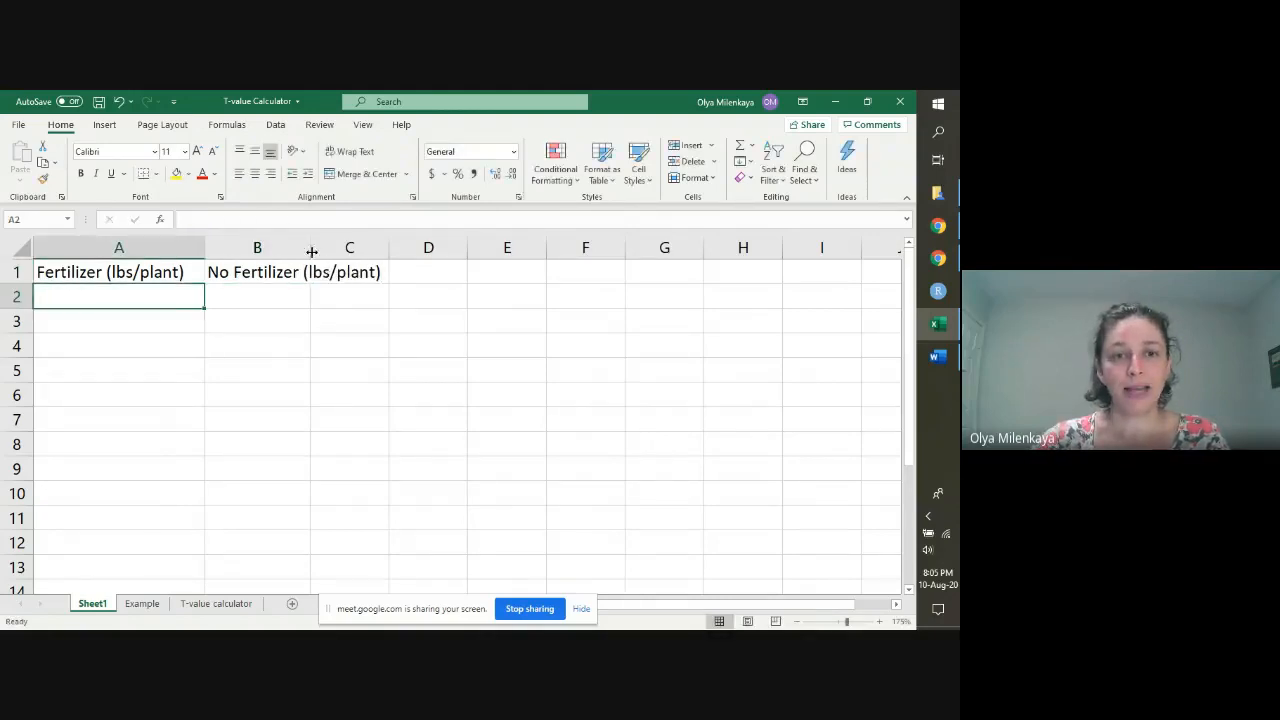
{"action": "left_click_drag", "start_coordinate": [312, 251], "coordinate": [389, 247]}
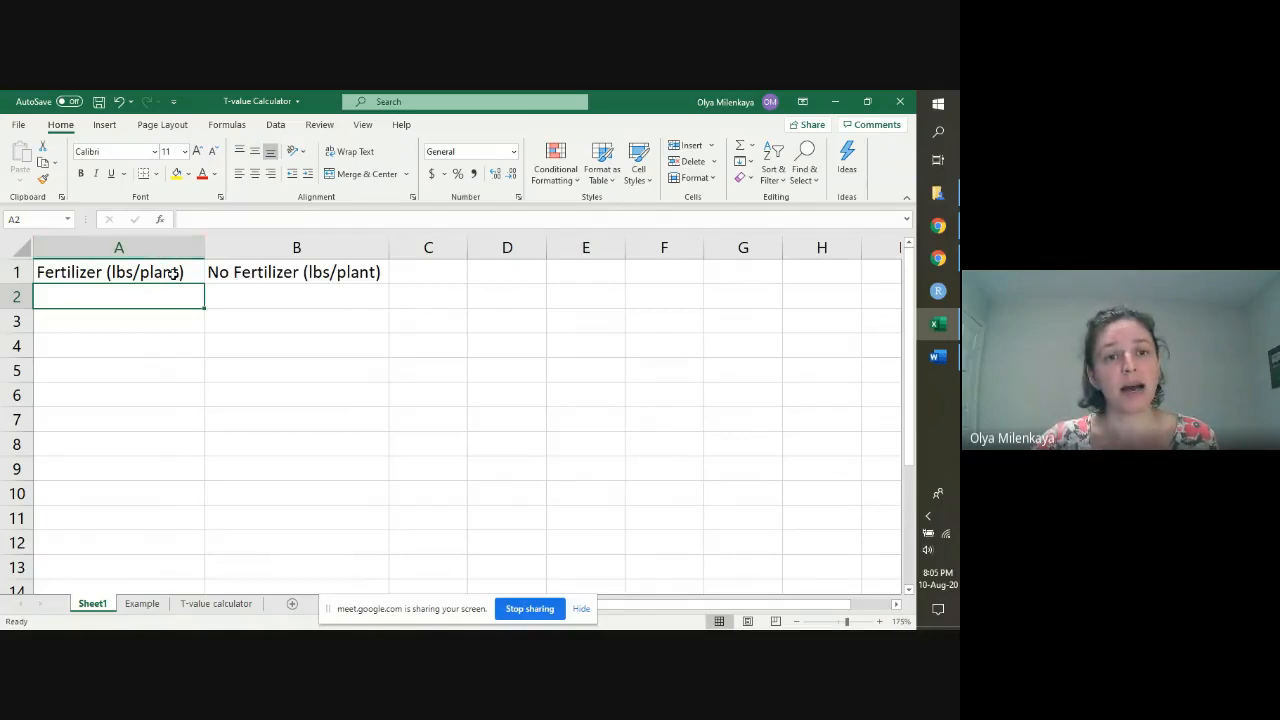
Step: Narrow columns A and B, and format the headings in A1:B1 with wrapped, centred text and a bottom border
{"action": "left_click_drag", "start_coordinate": [180, 246], "coordinate": [192, 272]}
{"action": "left_click", "coordinate": [200, 244]}
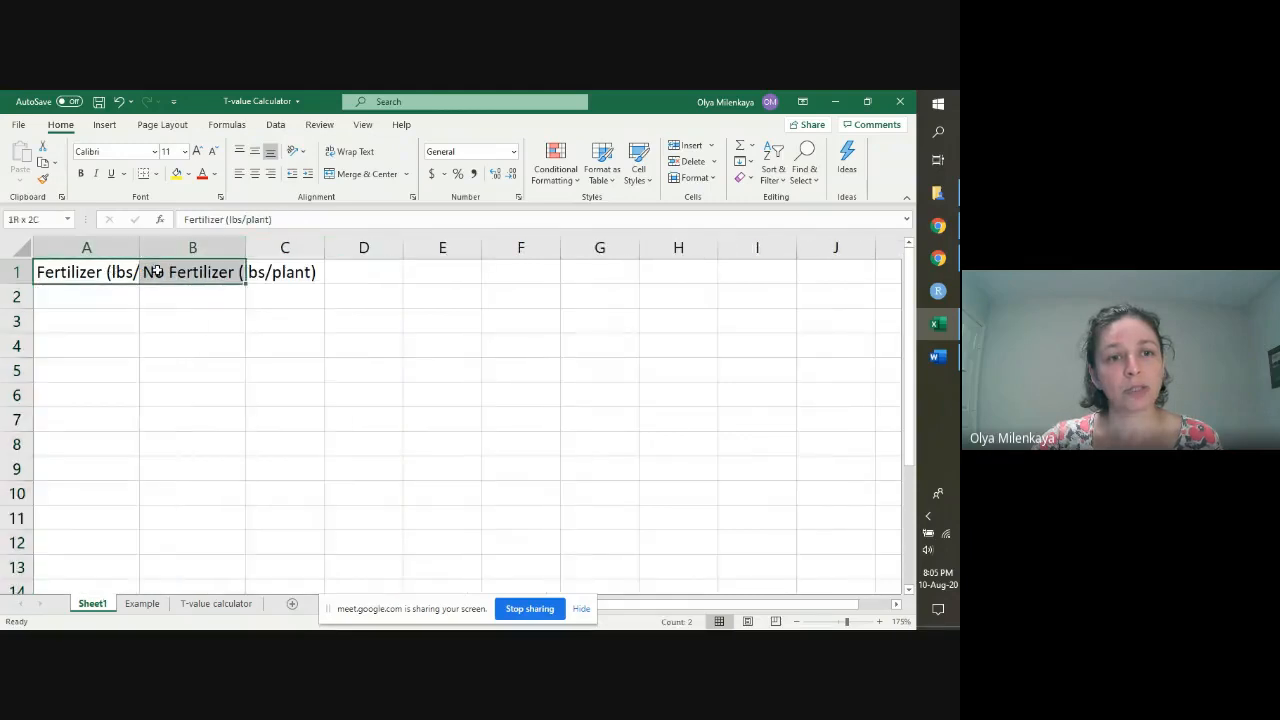
{"action": "left_click", "coordinate": [350, 151]}
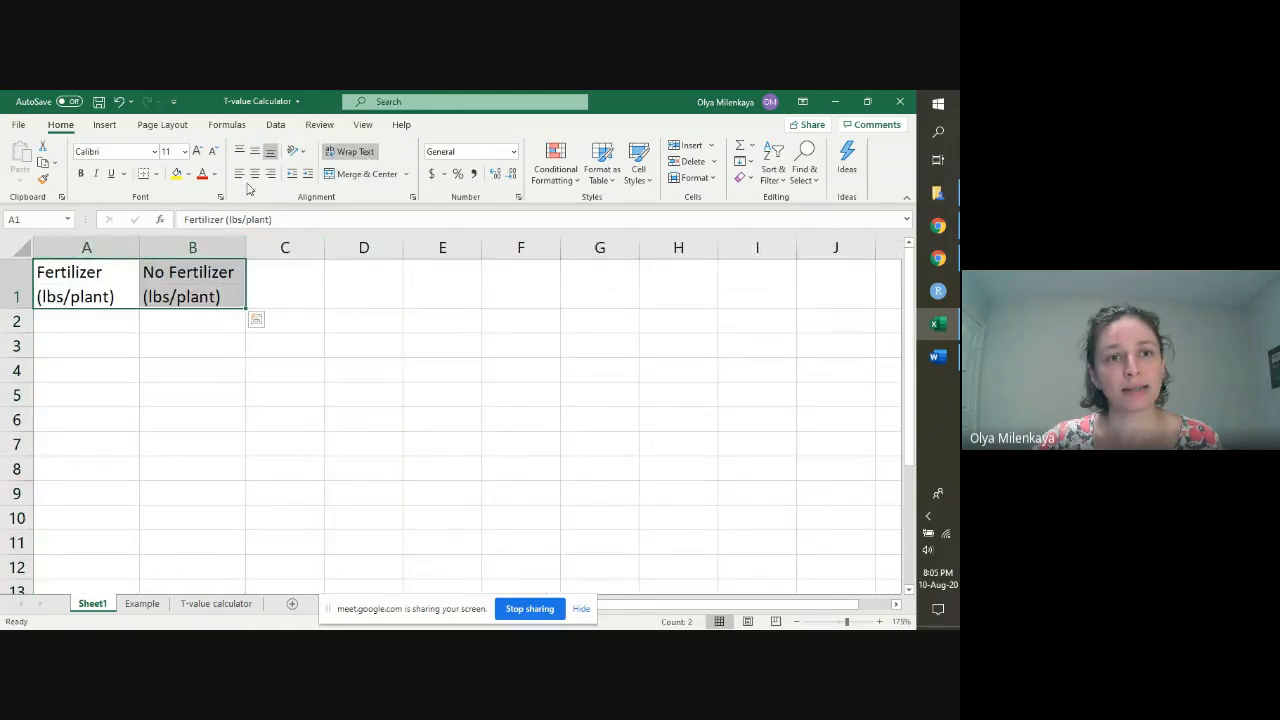
{"action": "left_click", "coordinate": [254, 175]}
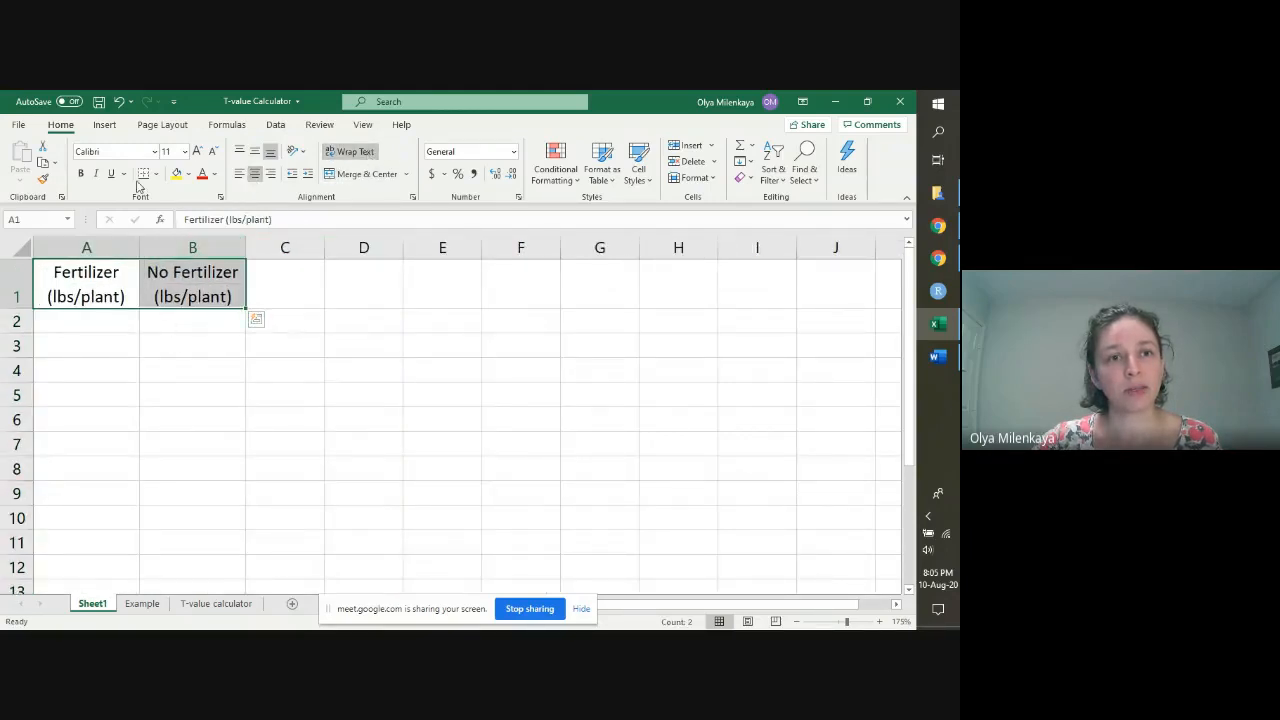
{"action": "left_click", "coordinate": [104, 317]}
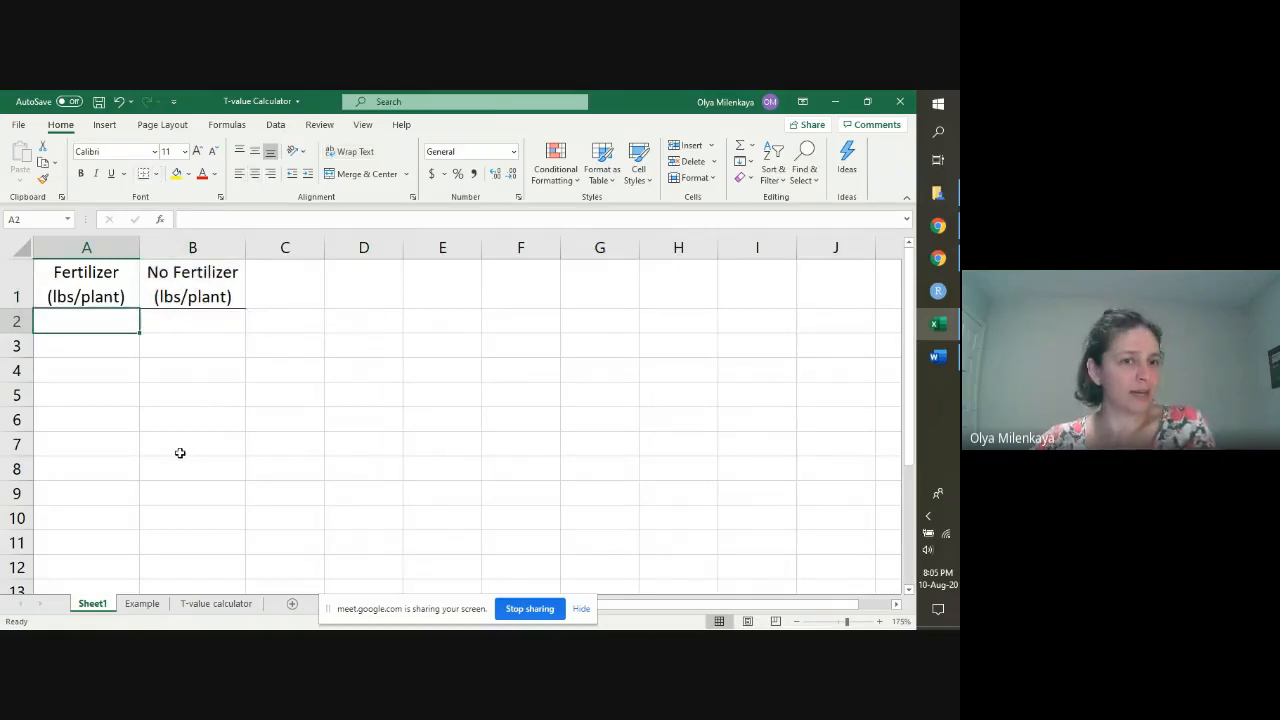
Step: Fill the Fertilizer column in A2:A8 with the yields 1.3, 3.5, 5.3, 3.6, 3.1, 1.3 and 1.8
{"action": "left_click", "coordinate": [107, 418]}
{"action": "left_click", "coordinate": [79, 323]}
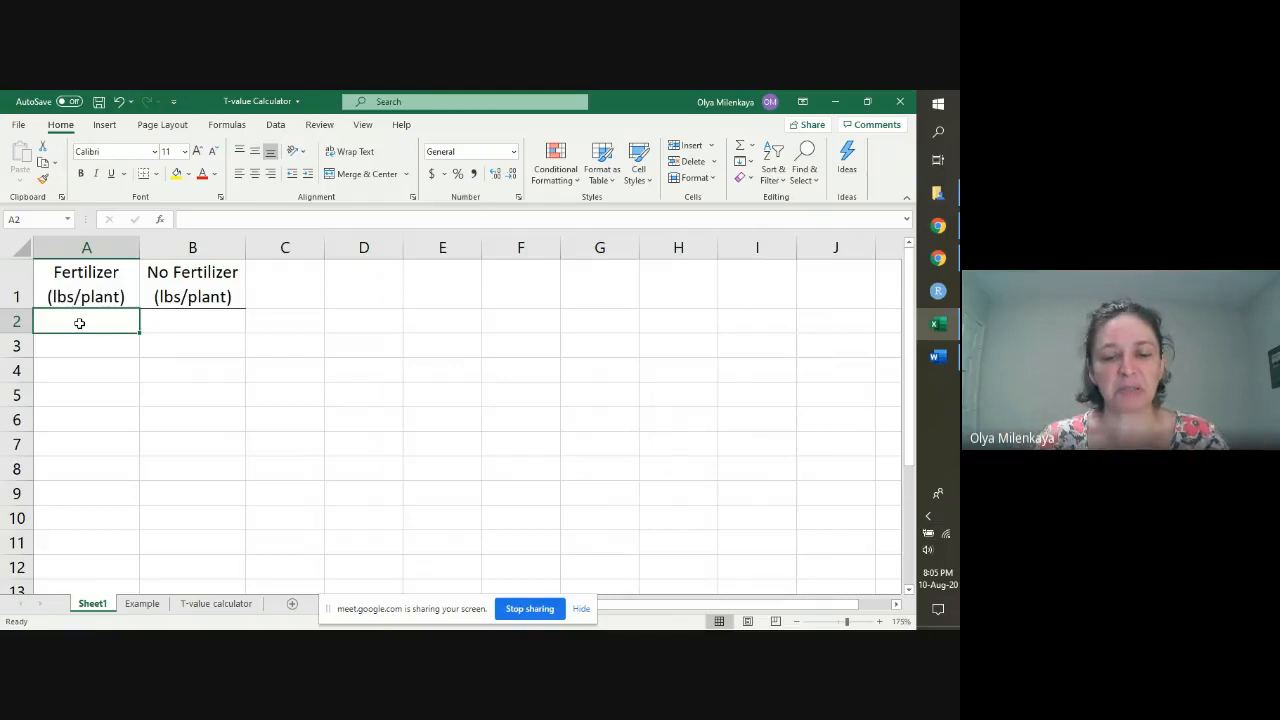
{"action": "type", "text": "1."}
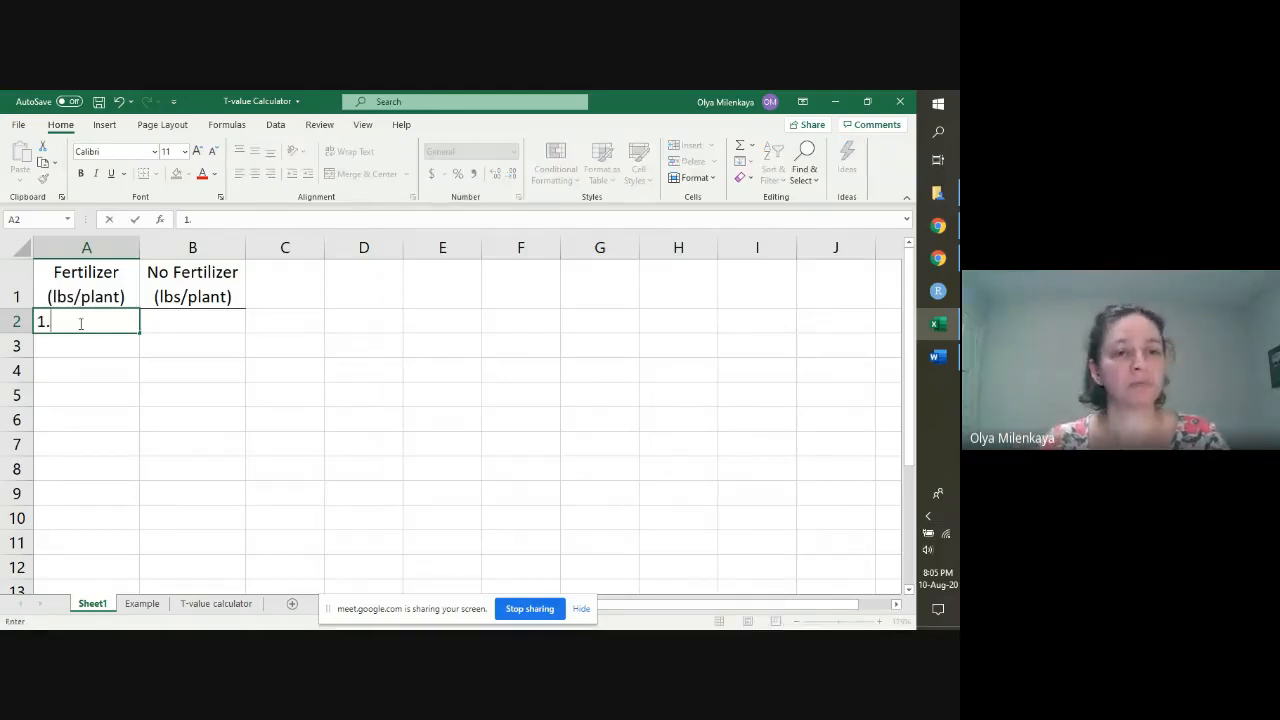
{"action": "type", "text": "3"}
{"action": "key", "text": "Return"}
{"action": "type", "text": "3.5"}
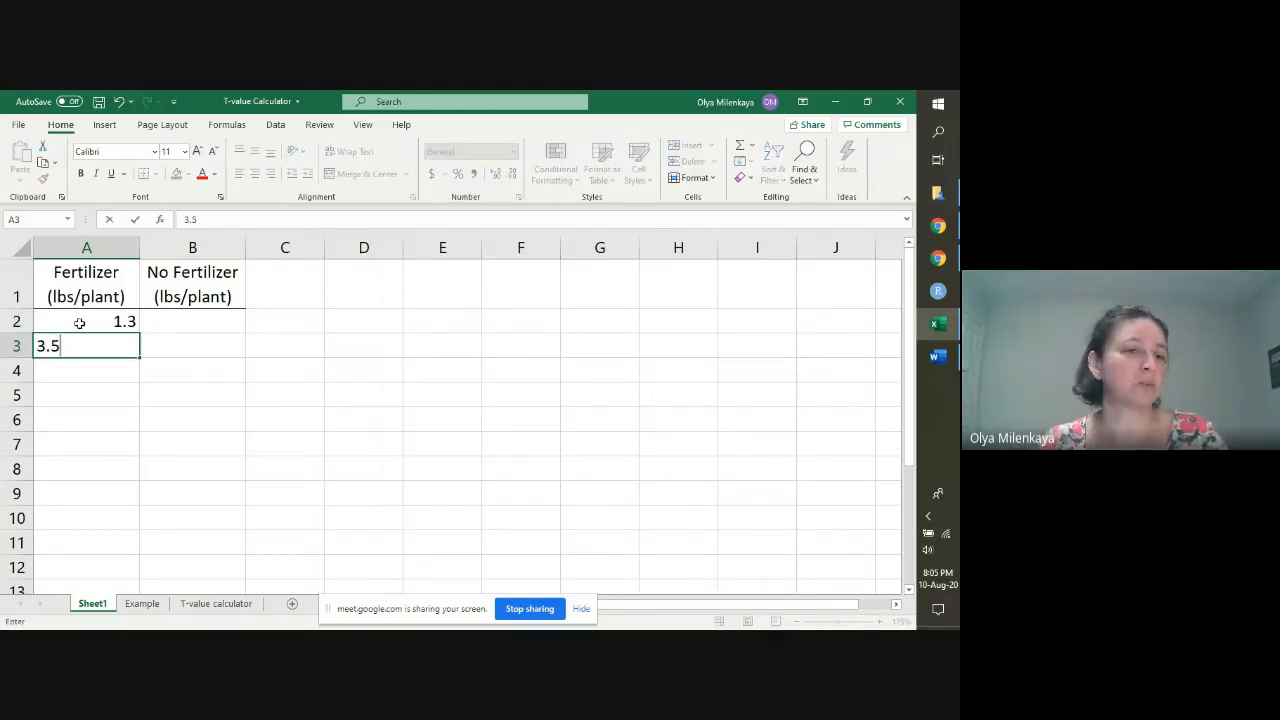
{"action": "key", "text": "Return"}
{"action": "type", "text": "5.3"}
{"action": "key", "text": "Return"}
{"action": "type", "text": "3.6"}
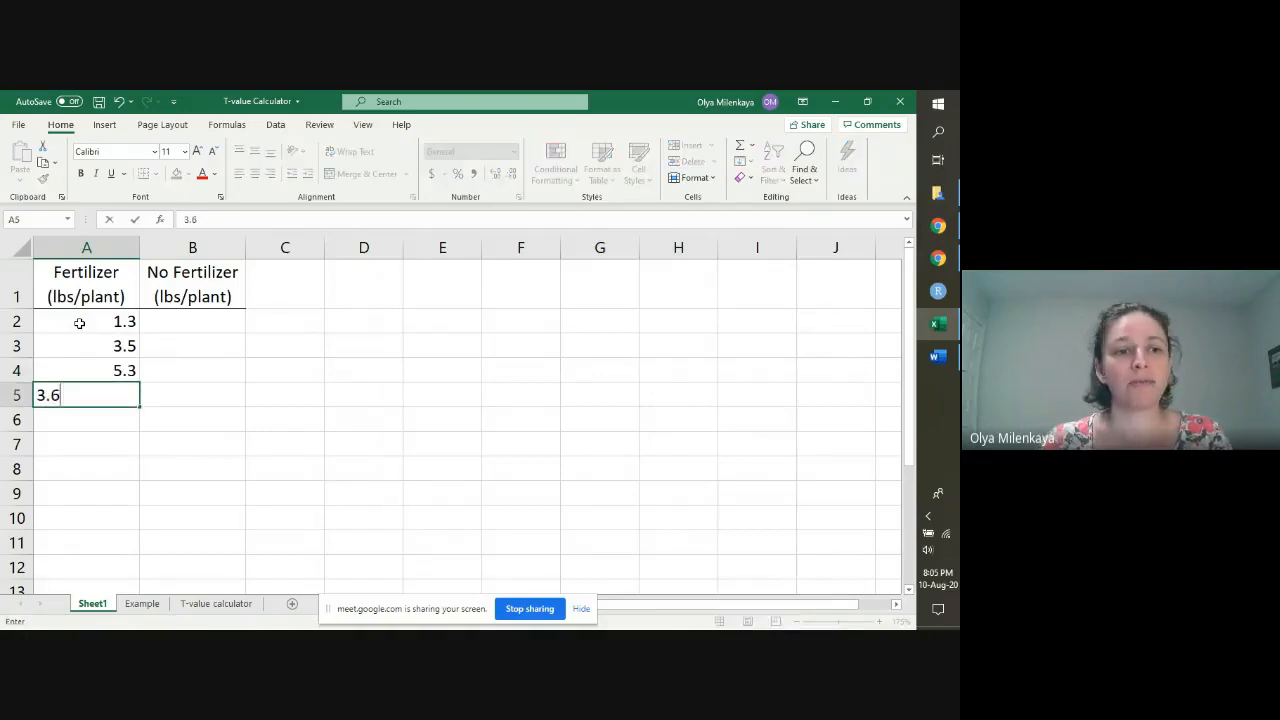
{"action": "key", "text": "Return"}
{"action": "type", "text": "3.1"}
{"action": "key", "text": "Return"}
{"action": "type", "text": "1"}
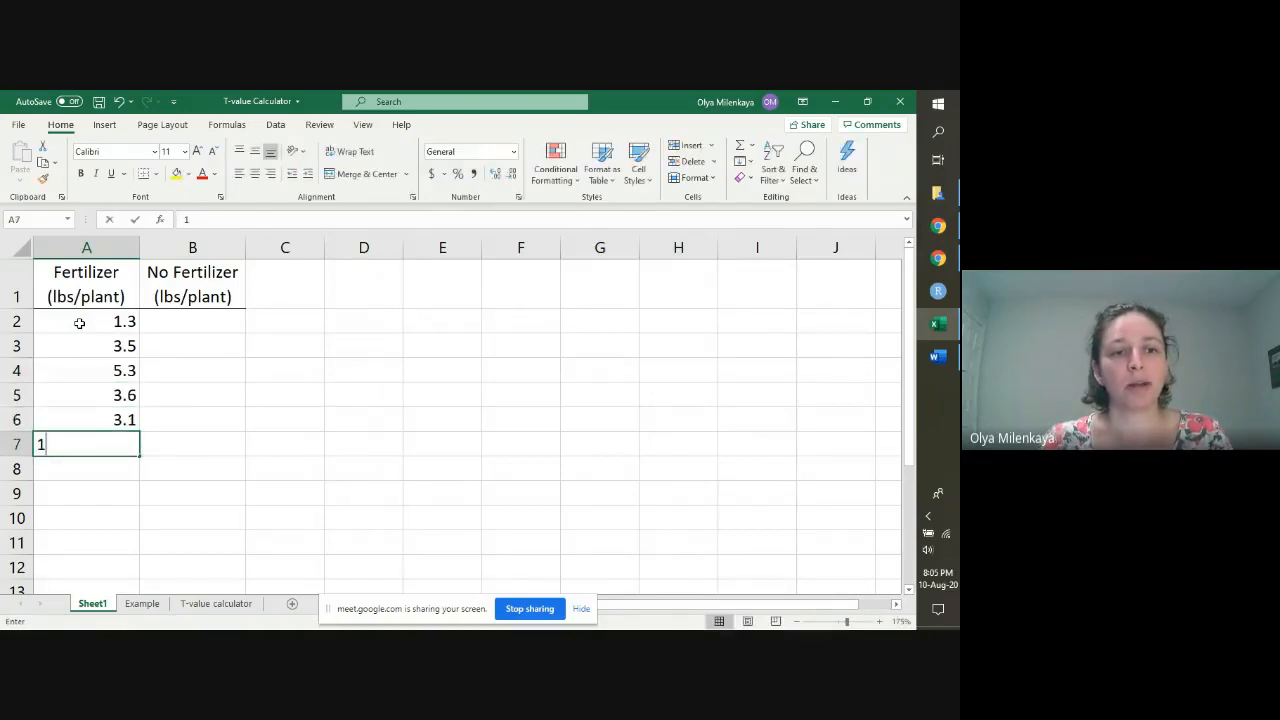
{"action": "type", "text": ".3"}
{"action": "key", "text": "Return"}
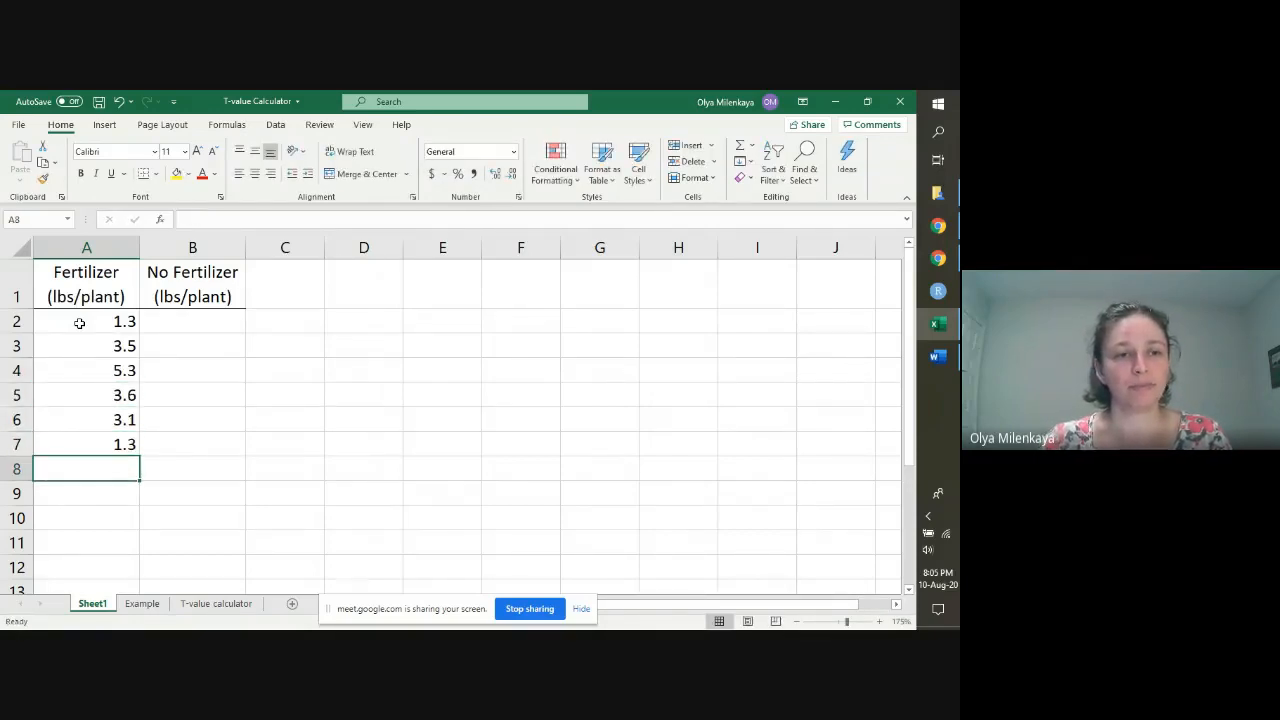
{"action": "type", "text": "1.8"}
{"action": "key", "text": "Return"}
Step: Fill the No Fertilizer column in B2:B8 with the yields 1.8, 1.2, 4.2, 5.2, 1.7, 111.1 and 1.3
{"action": "key", "text": "Right"}
{"action": "key", "text": "Up"}
{"action": "key", "text": "Up"}
{"action": "key", "text": "Up"}
{"action": "key", "text": "Up"}
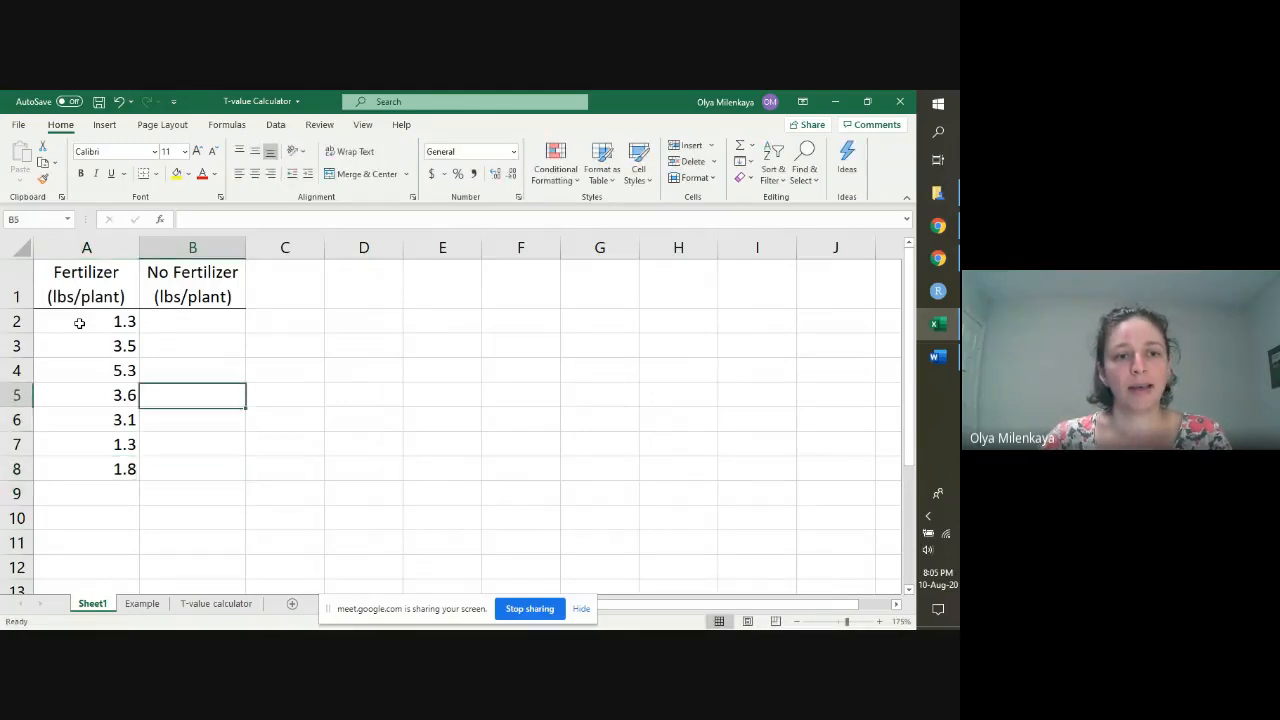
{"action": "key", "text": "Up"}
{"action": "key", "text": "Up"}
{"action": "key", "text": "Up"}
{"action": "type", "text": "1.8"}
{"action": "key", "text": "Return"}
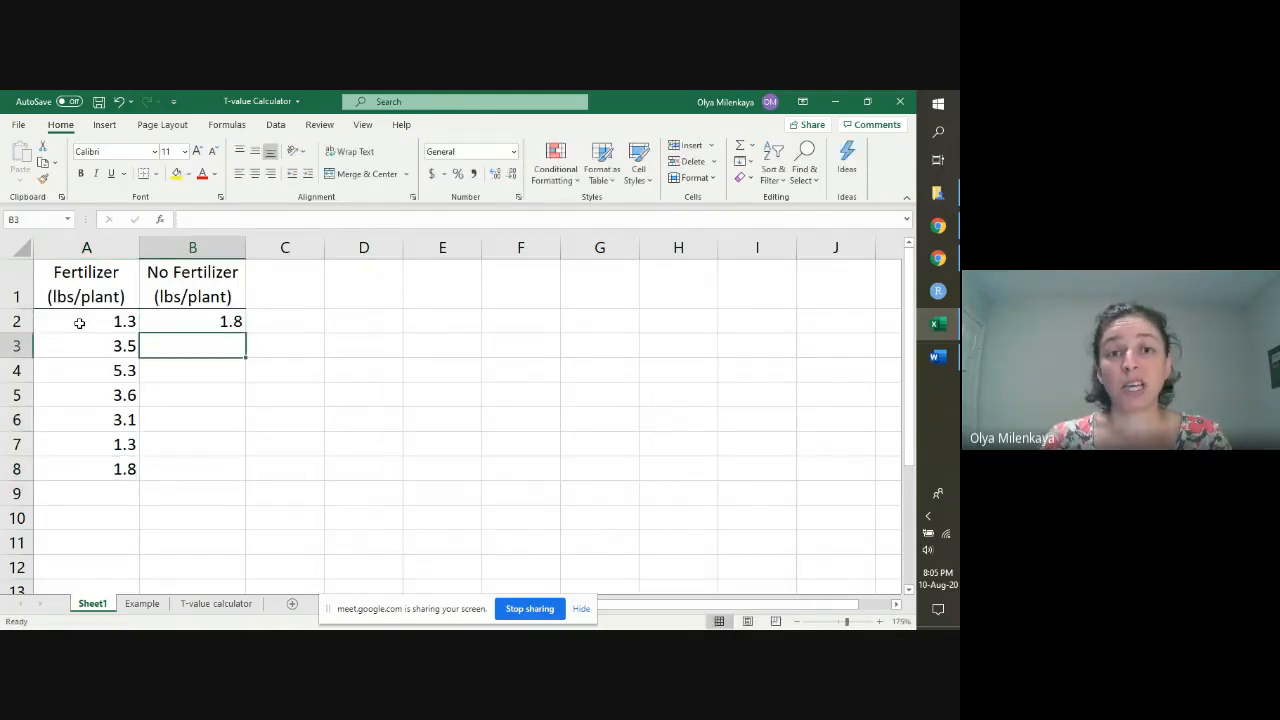
{"action": "type", "text": "1.2"}
{"action": "key", "text": "Return"}
{"action": "type", "text": "4.2"}
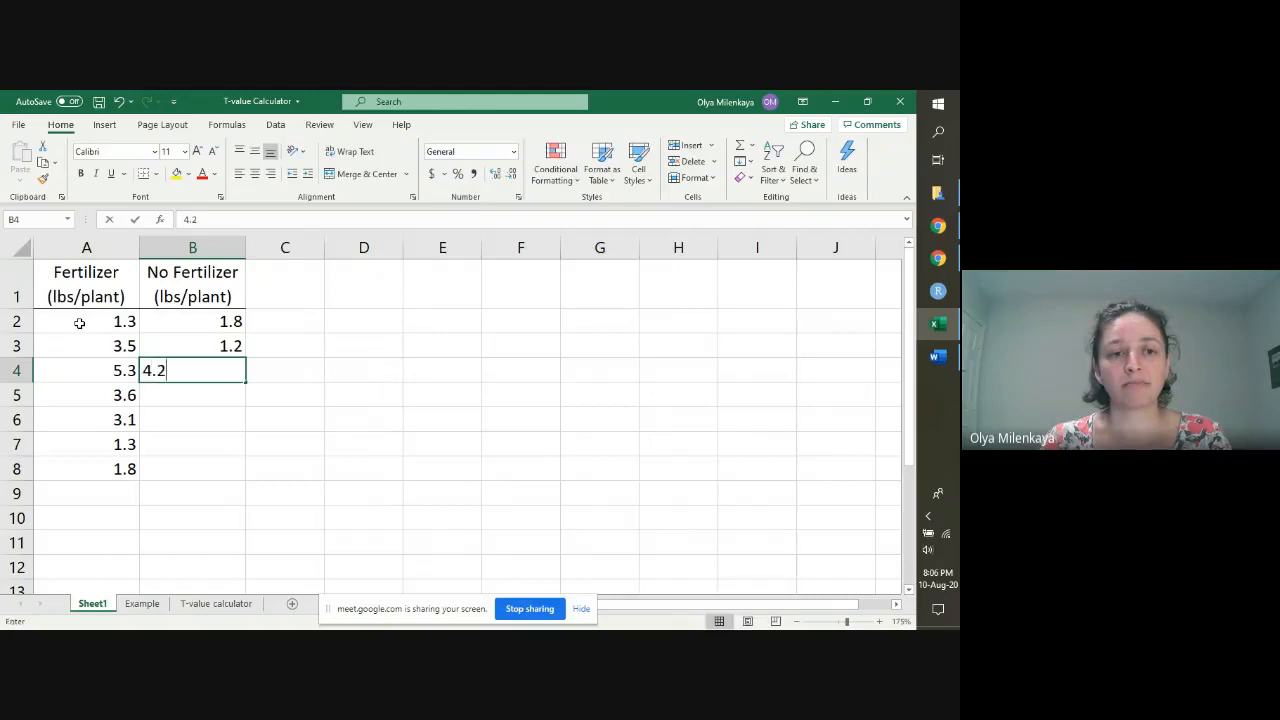
{"action": "key", "text": "Return"}
{"action": "type", "text": "5.2"}
{"action": "key", "text": "Return"}
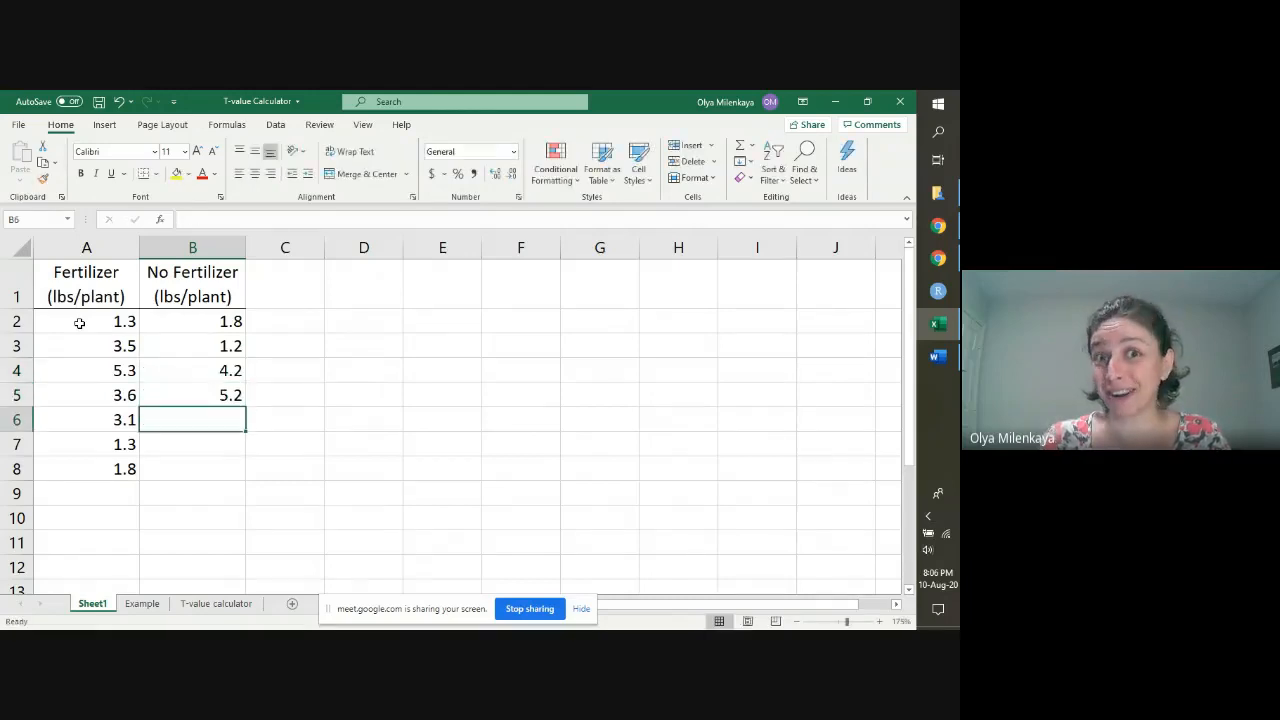
{"action": "type", "text": "1.7"}
{"action": "key", "text": "Return"}
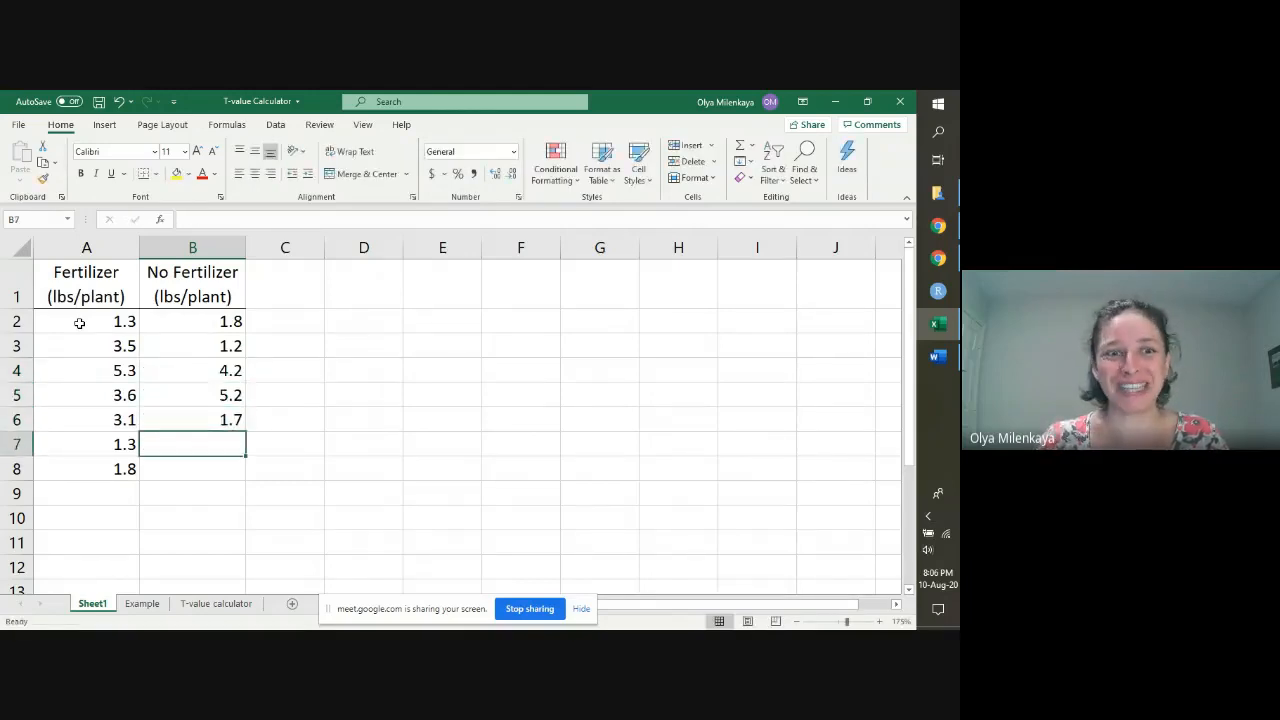
{"action": "type", "text": "111.1"}
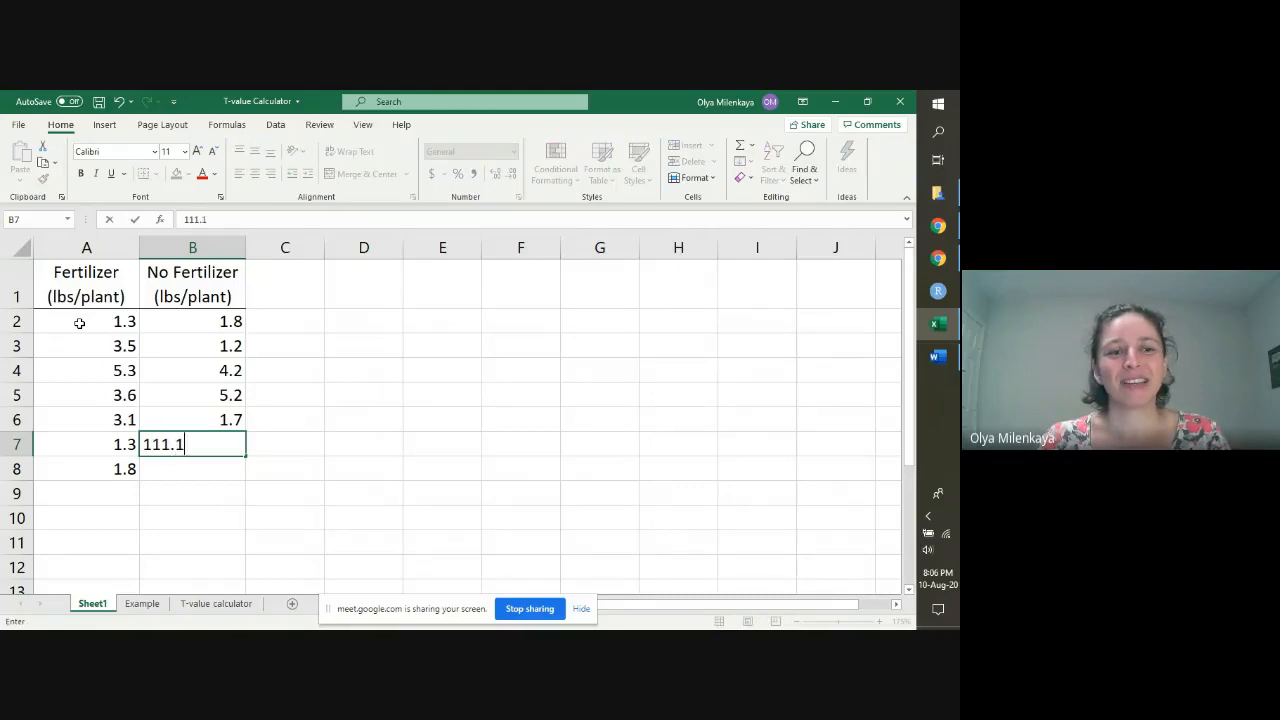
{"action": "key", "text": "Return"}
{"action": "type", "text": "1.3"}
{"action": "key", "text": "Return"}
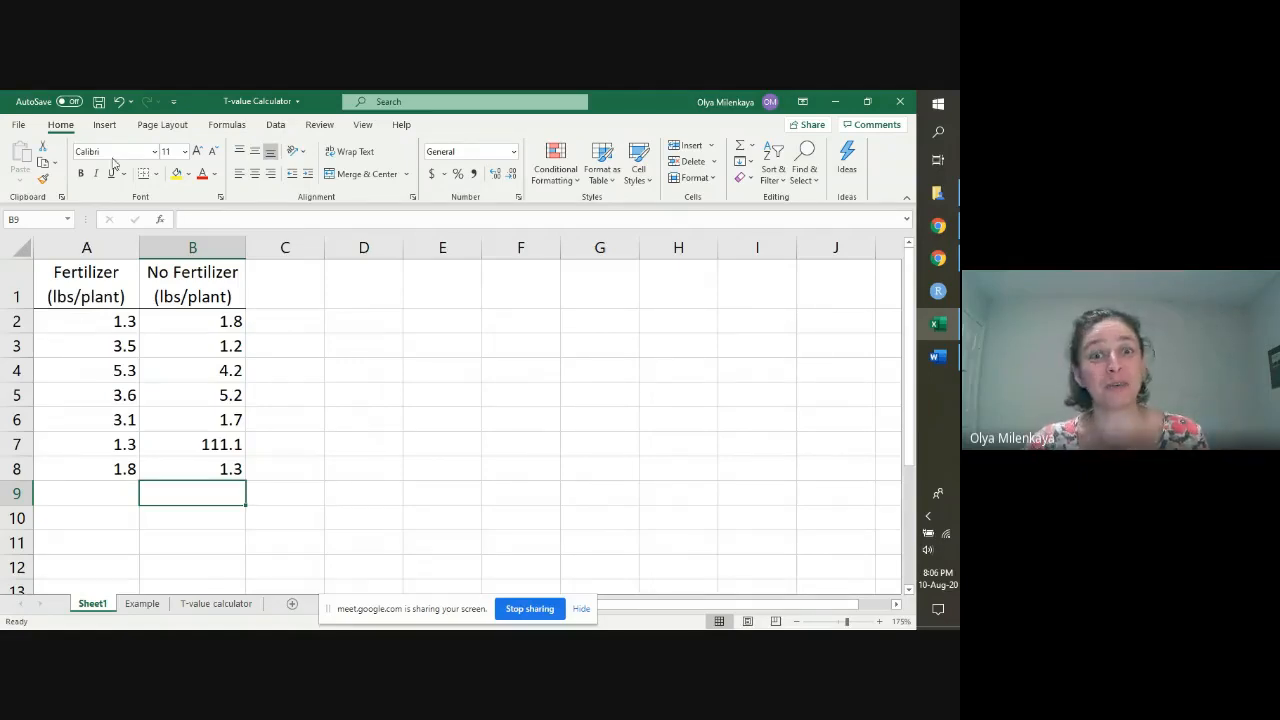
Step: Narrow the empty column C and enter the headings Mean, Variance, SD, Range, t-value and p-value in E1:J1
{"action": "left_click_drag", "start_coordinate": [324, 247], "coordinate": [287, 252]}
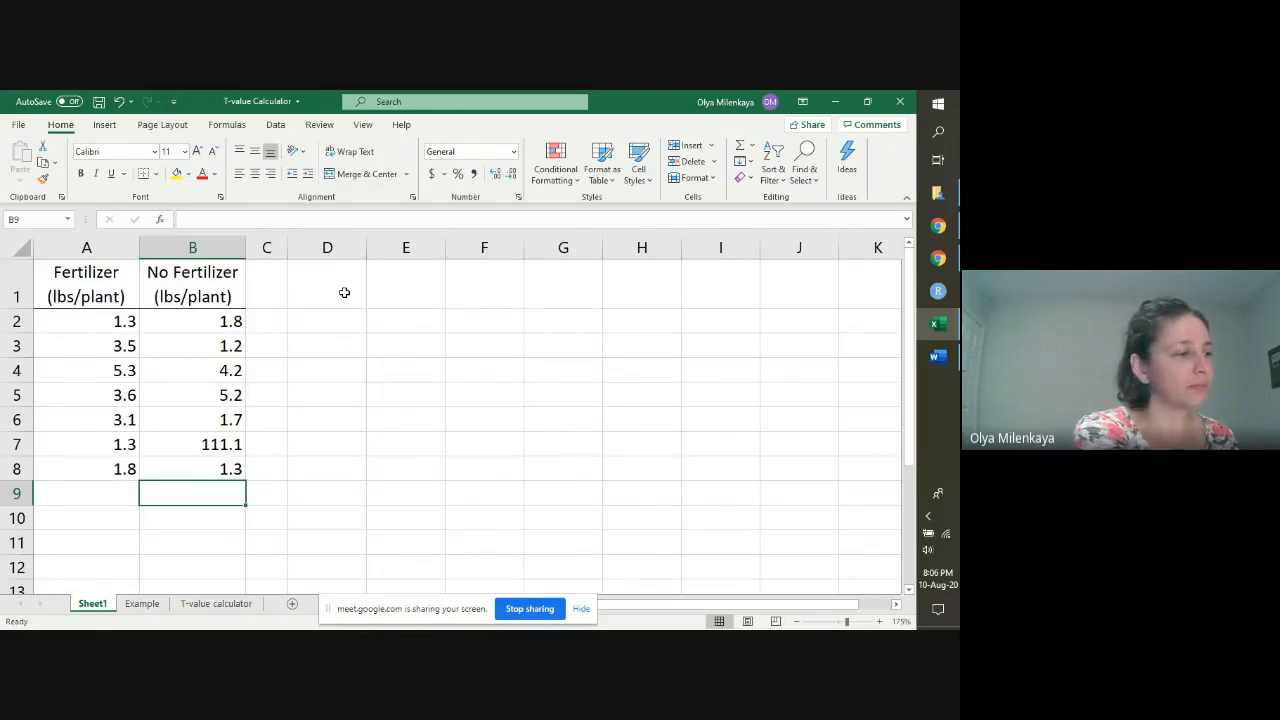
{"action": "left_click", "coordinate": [404, 287]}
{"action": "type", "text": "Mean"}
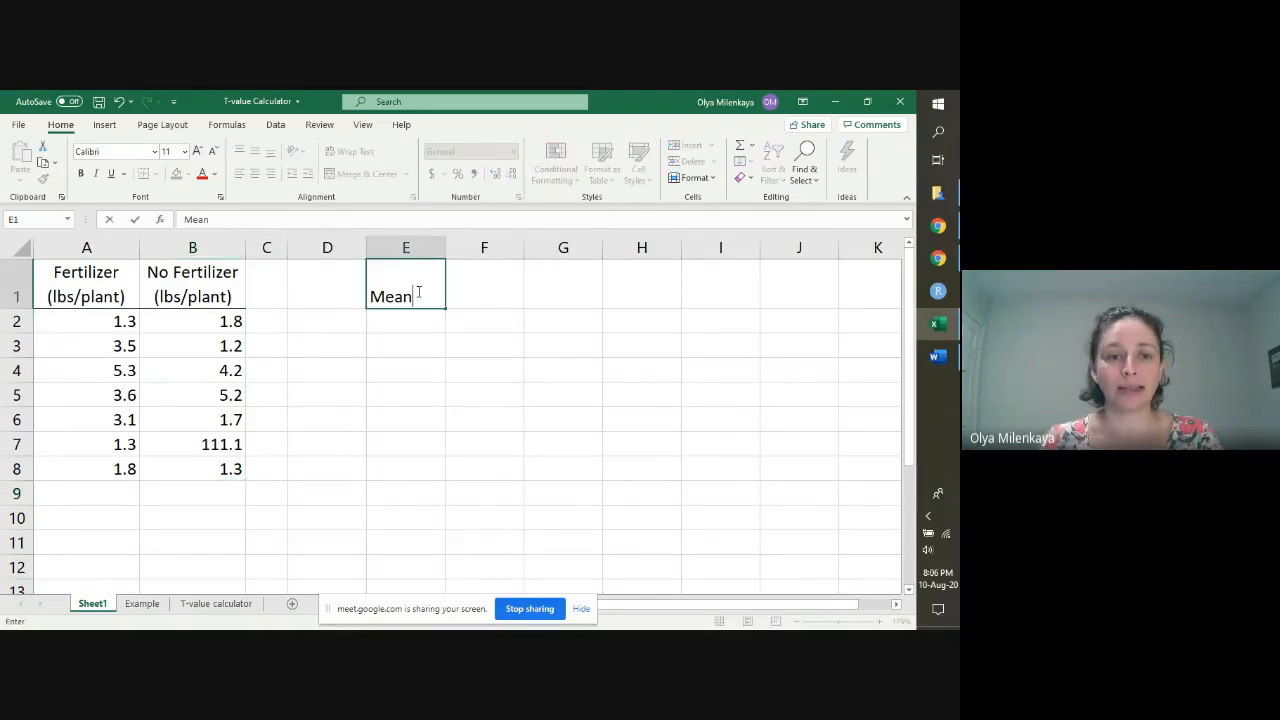
{"action": "key", "text": "Tab"}
{"action": "type", "text": "Variance"}
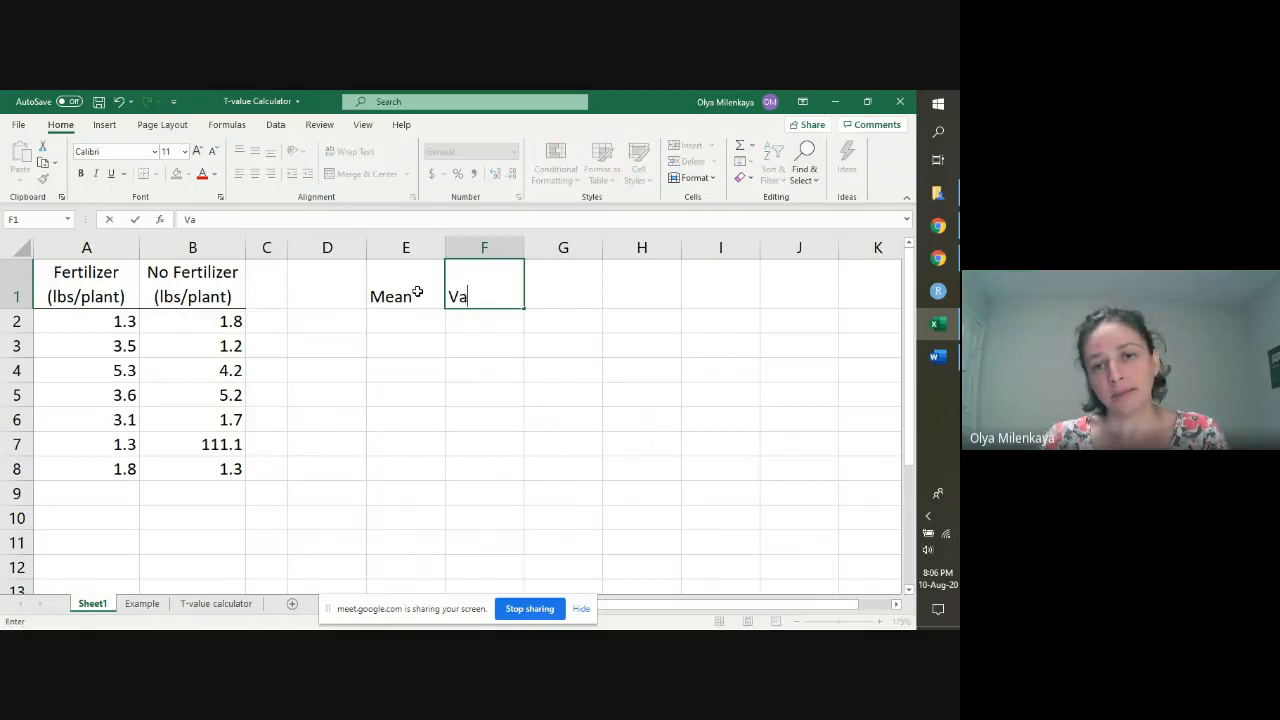
{"action": "key", "text": "Tab"}
{"action": "type", "text": "SD"}
{"action": "key", "text": "Tab"}
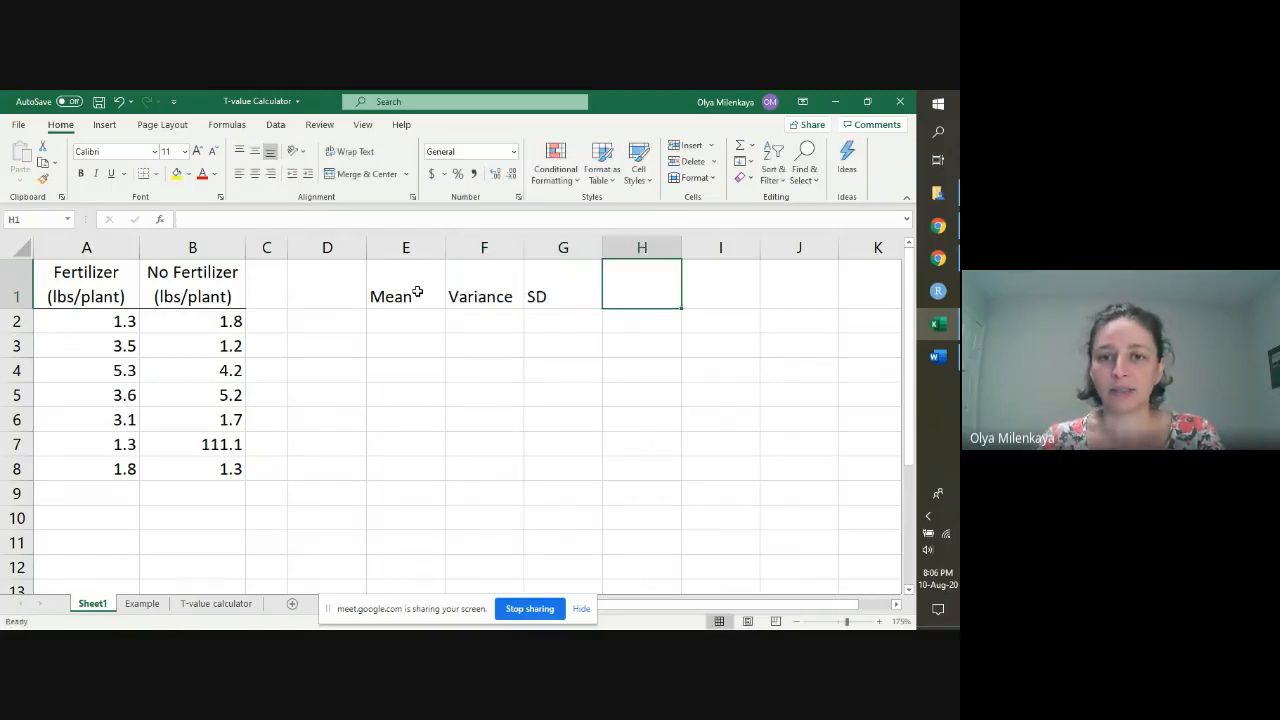
{"action": "type", "text": "Range"}
{"action": "key", "text": "Tab"}
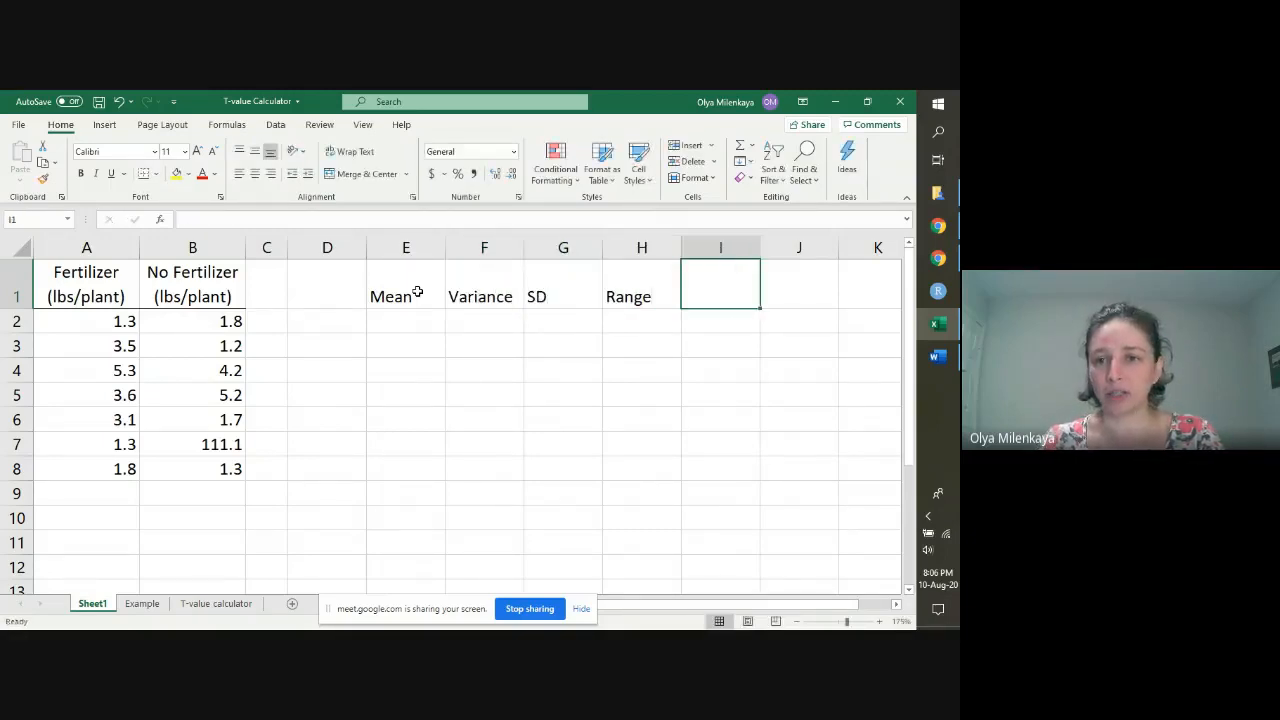
{"action": "type", "text": "T"}
{"action": "key", "text": "BackSpace"}
{"action": "type", "text": "t-value"}
{"action": "key", "text": "Tab"}
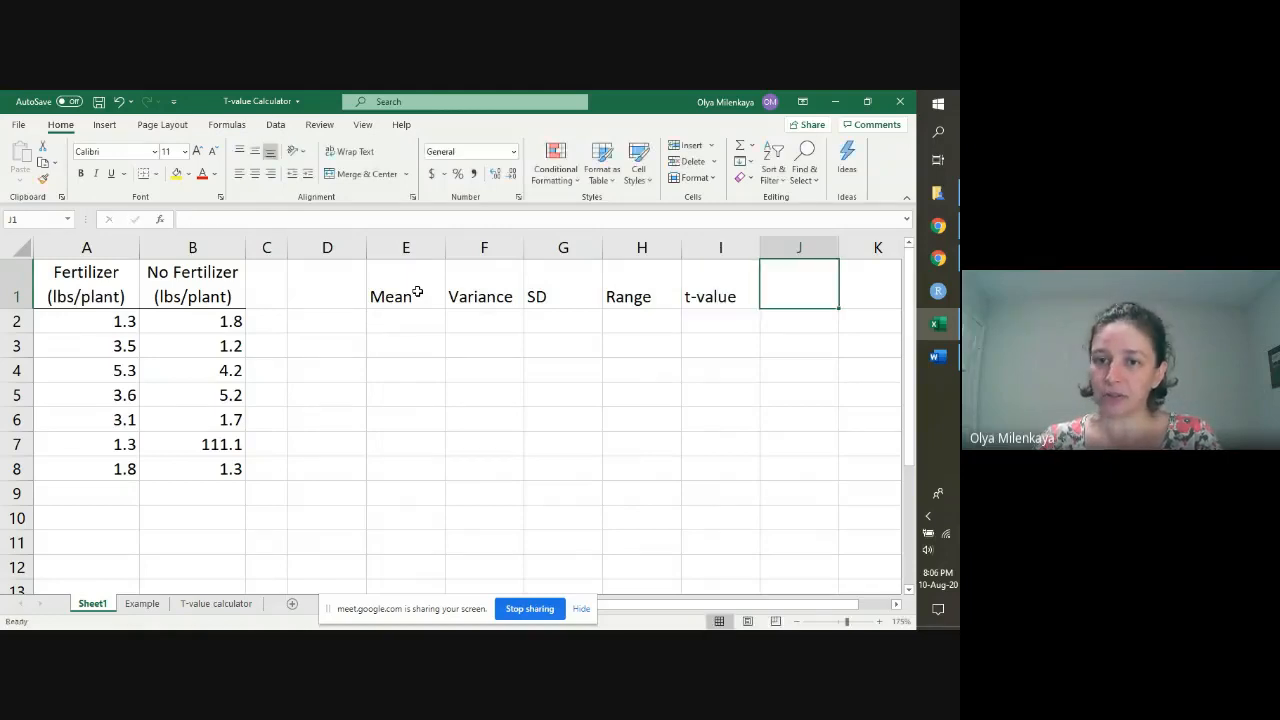
{"action": "type", "text": "P"}
{"action": "key", "text": "BackSpace"}
{"action": "type", "text": "p-value"}
{"action": "key", "text": "Return"}
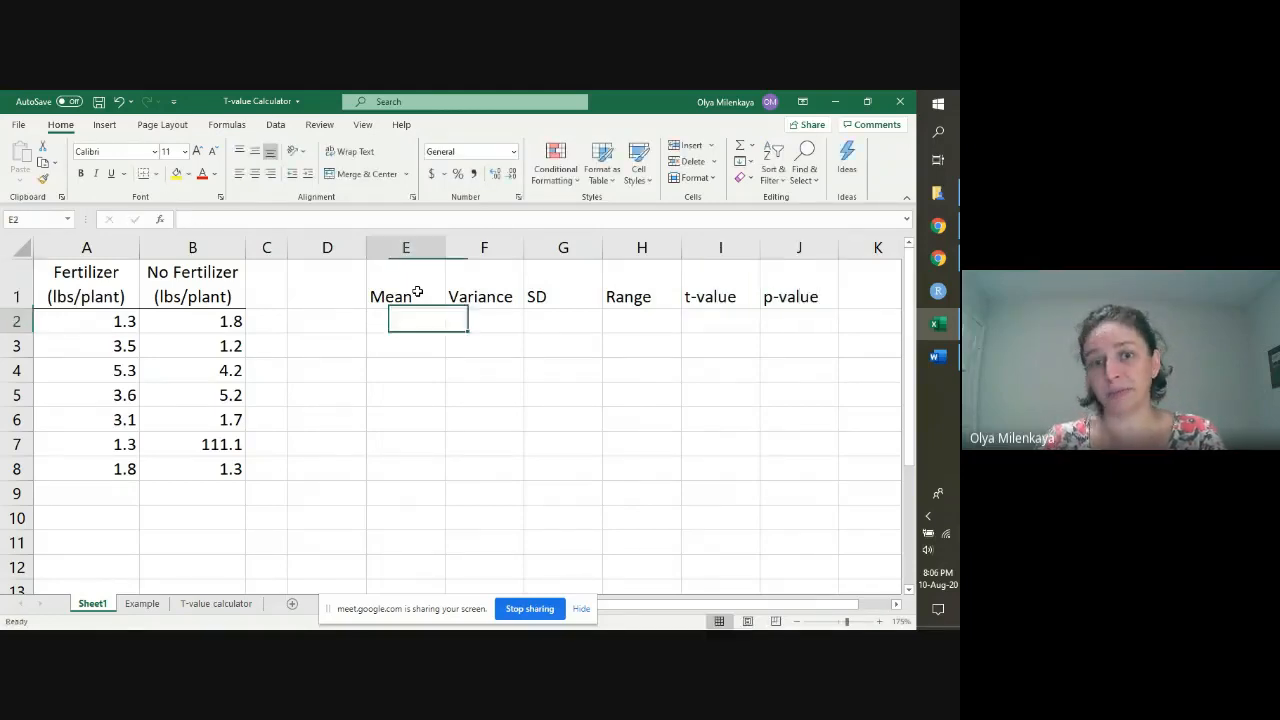
Step: Add the heading Treatment in D1 and widen column D to fit it
{"action": "key", "text": "Left"}
{"action": "key", "text": "Up"}
{"action": "type", "text": "Treatment"}
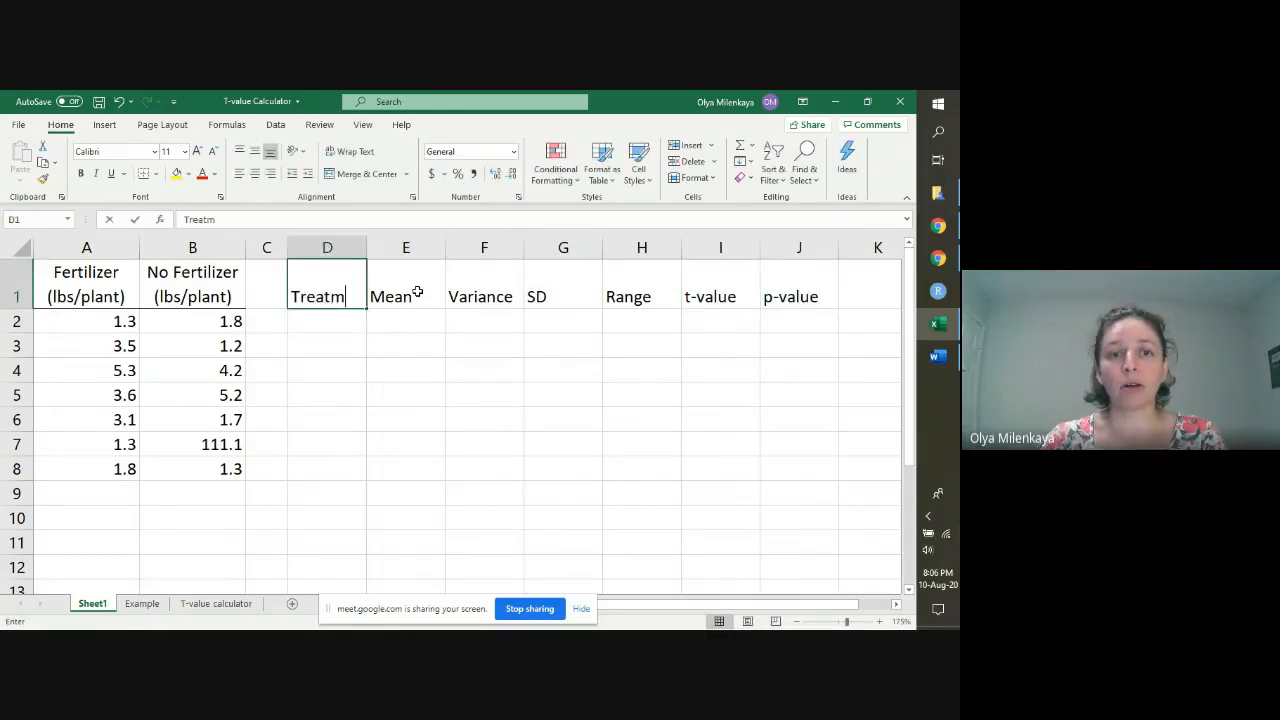
{"action": "key", "text": "Return"}
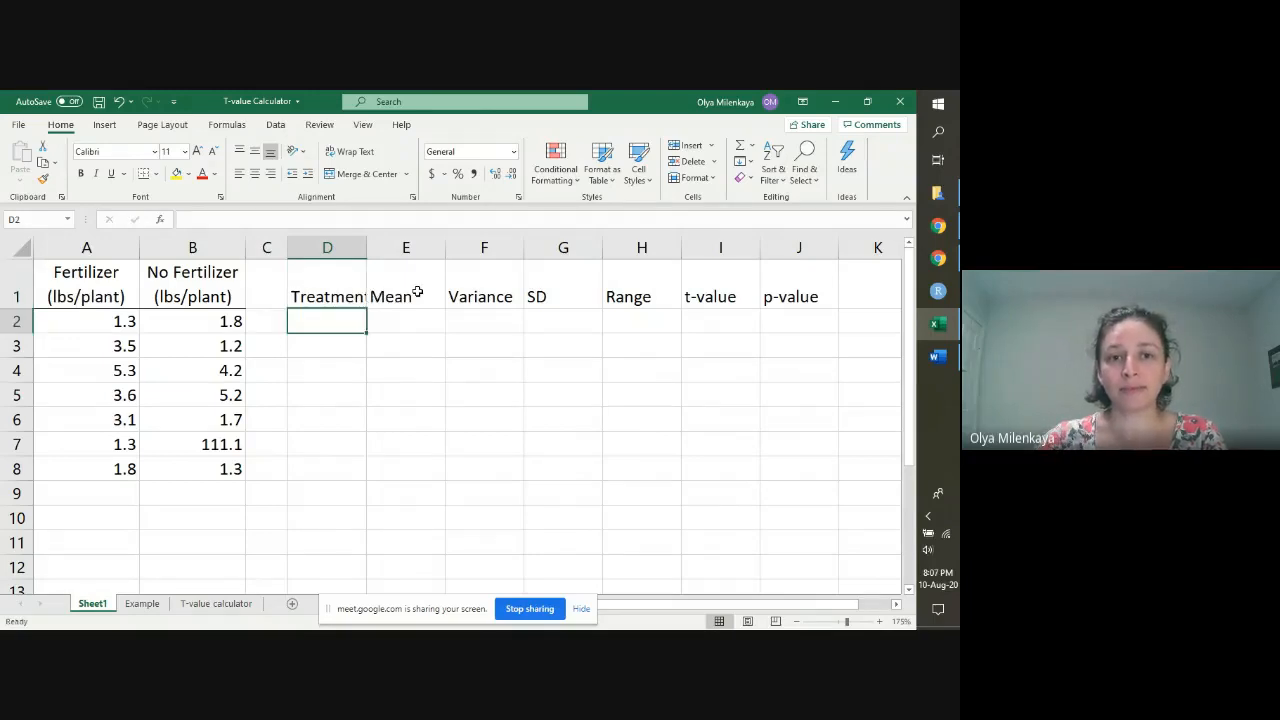
{"action": "double_click", "coordinate": [366, 247]}
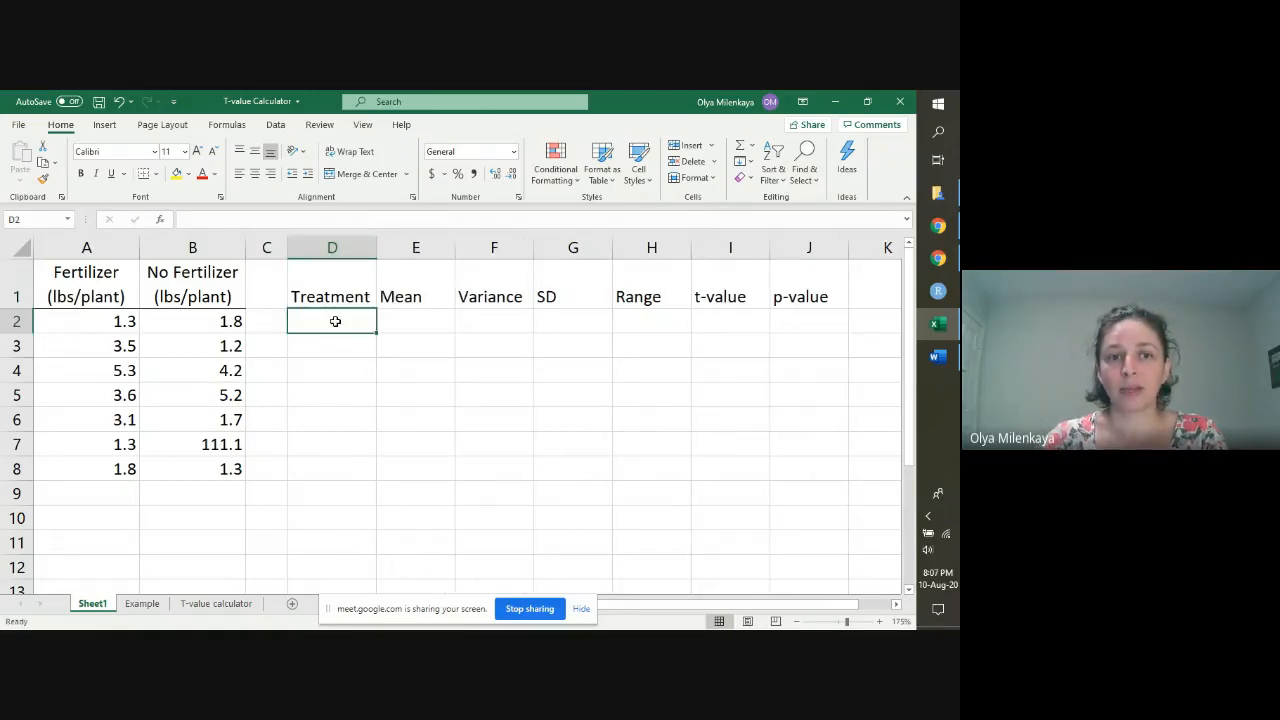
Step: Enter the row labels Fertilizer in D2 and No Fertilizer in D3, and fit column D to them
{"action": "type", "text": "Fertilizer"}
{"action": "key", "text": "Return"}
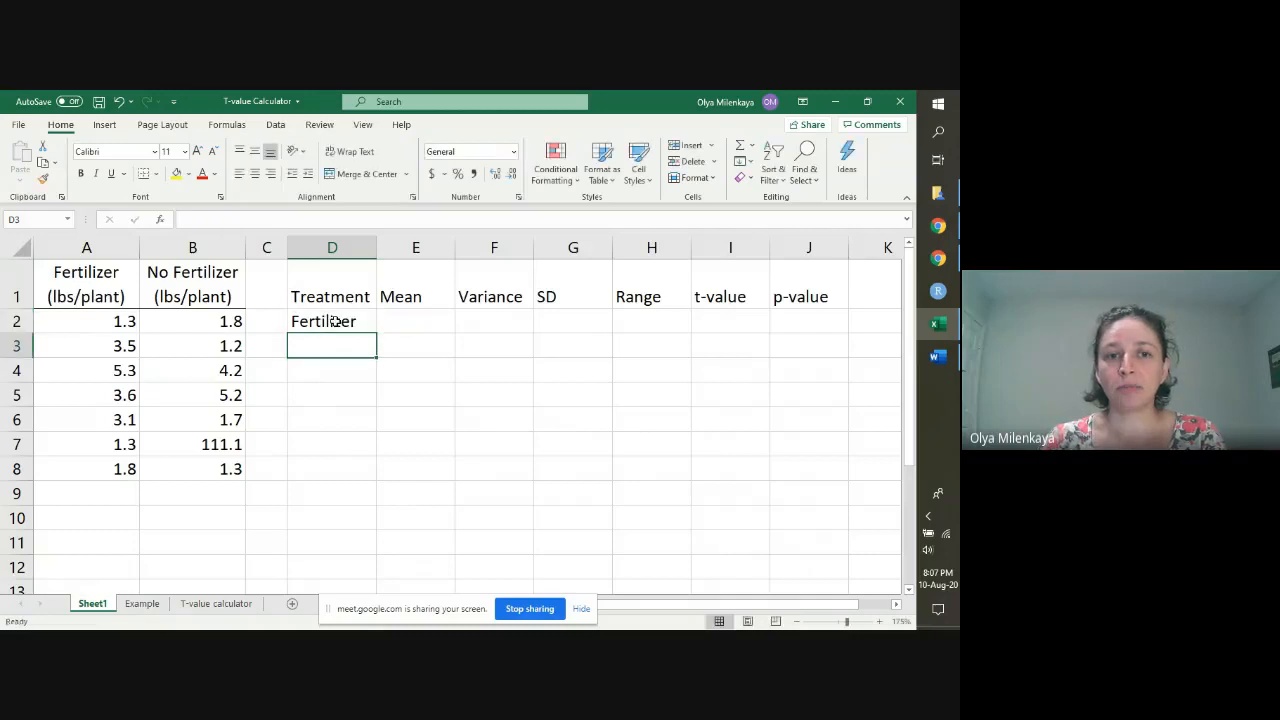
{"action": "type", "text": "No Fertilizer"}
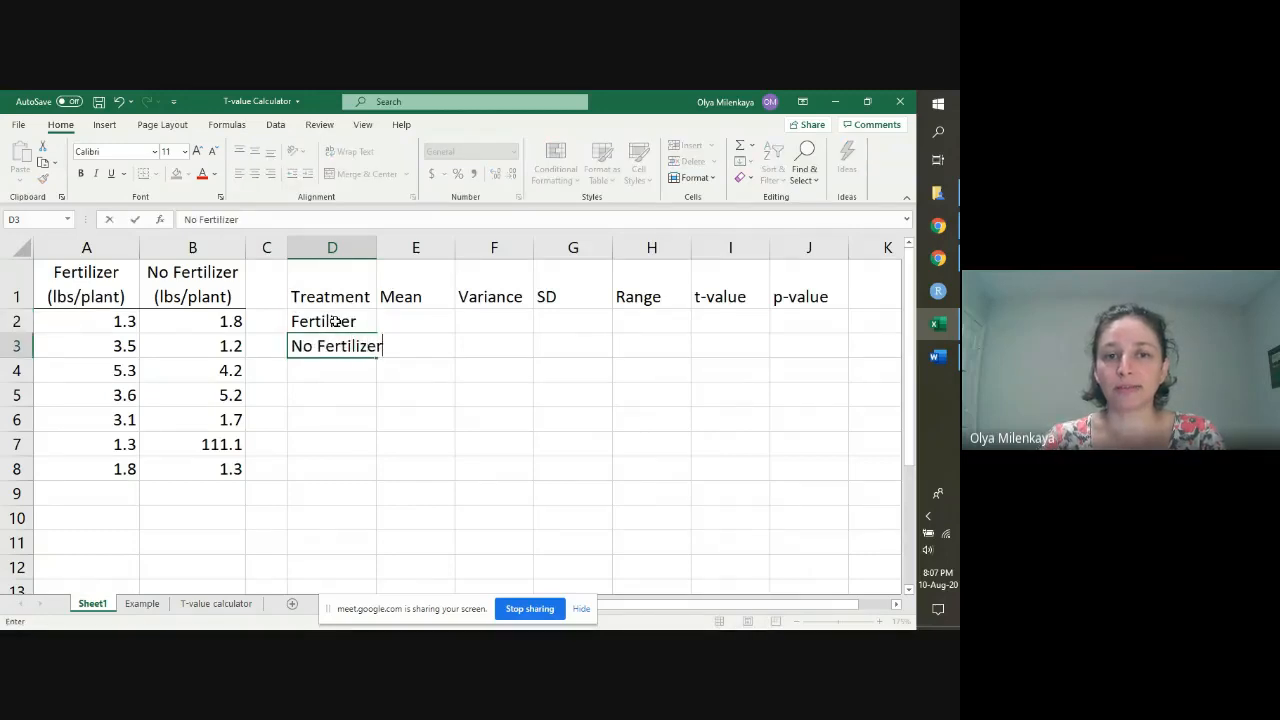
{"action": "double_click", "coordinate": [378, 246]}
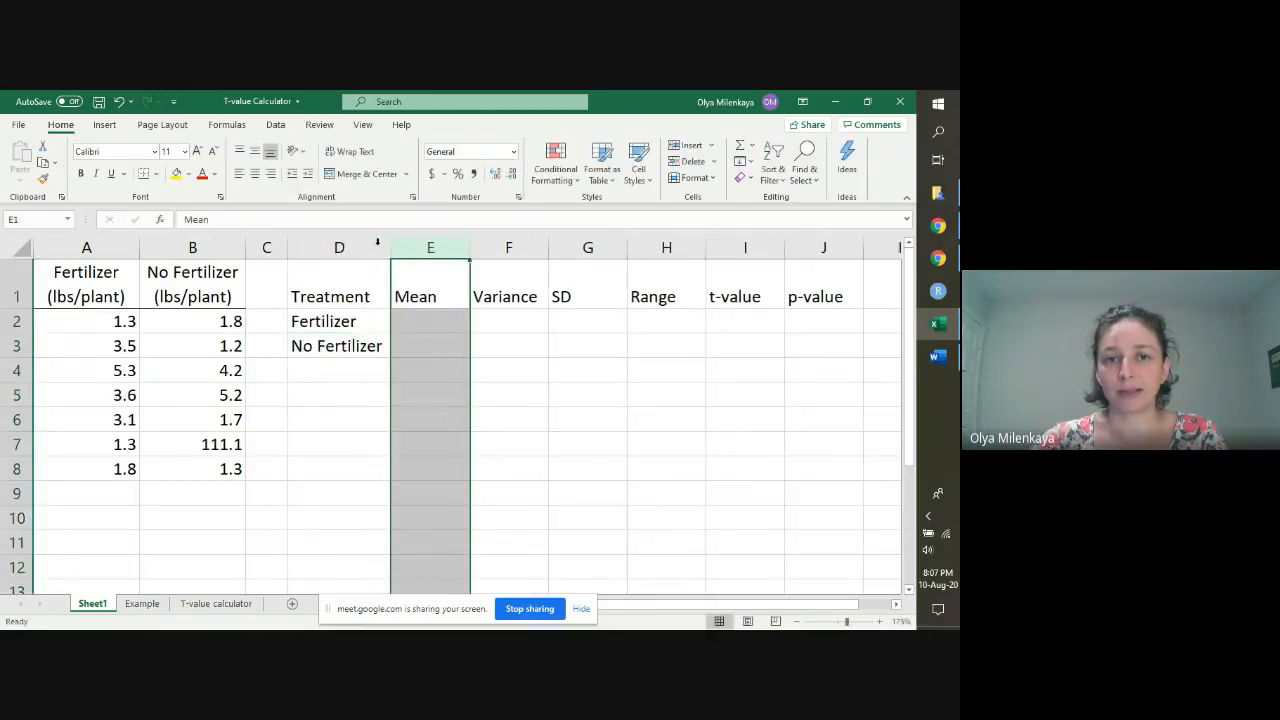
Step: Apply all borders to the summary table D1:J3 and centre its headings in D1:J1
{"action": "left_click_drag", "start_coordinate": [362, 298], "coordinate": [794, 343]}
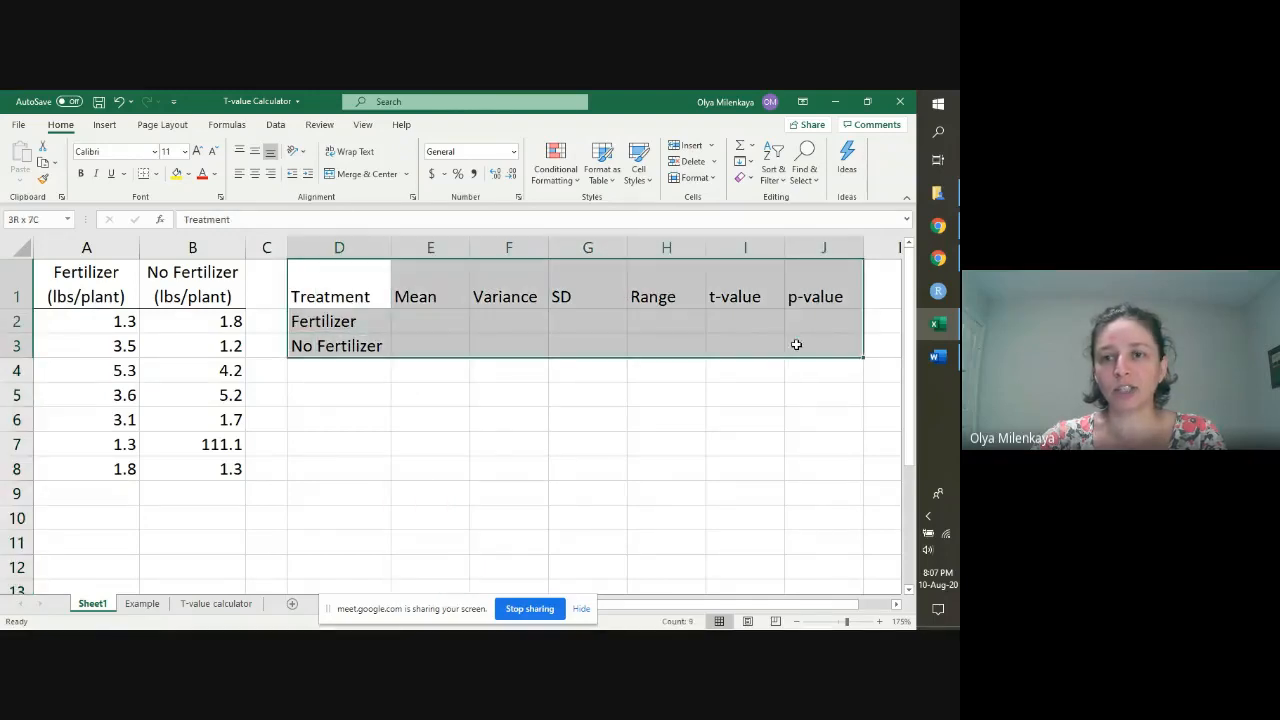
{"action": "left_click", "coordinate": [155, 174]}
{"action": "left_click", "coordinate": [182, 314]}
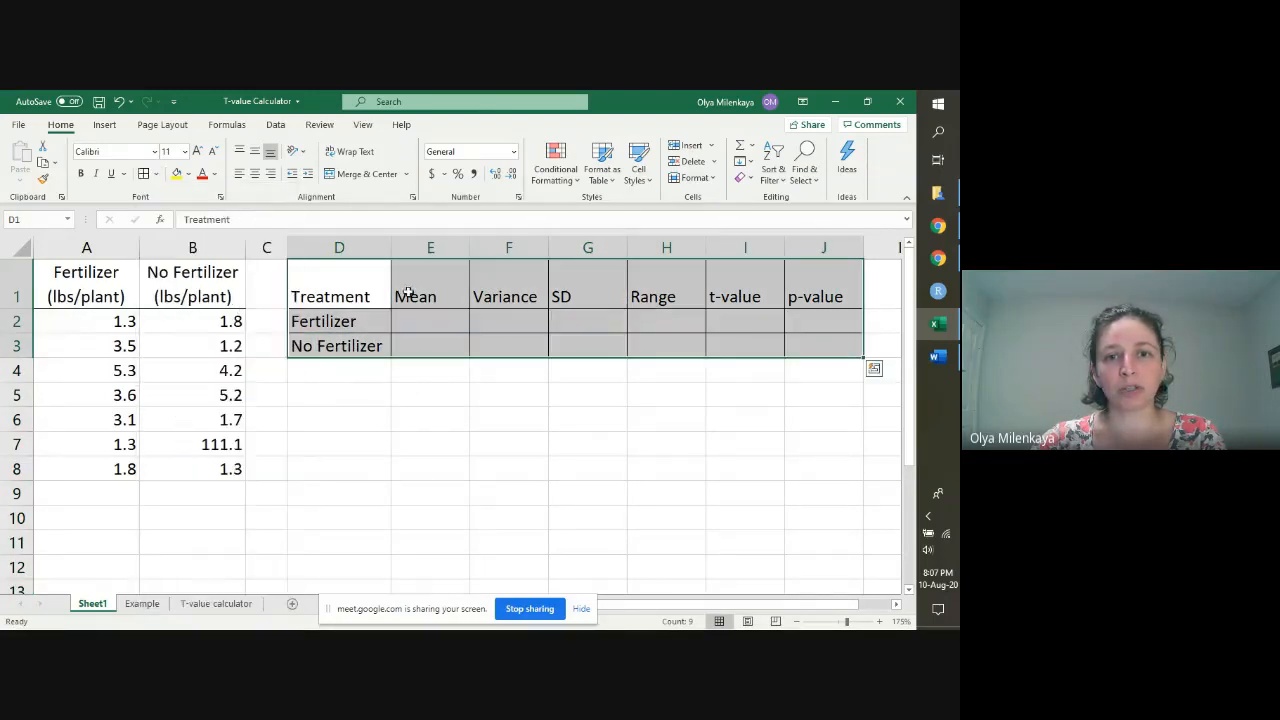
{"action": "left_click_drag", "start_coordinate": [366, 288], "coordinate": [794, 286]}
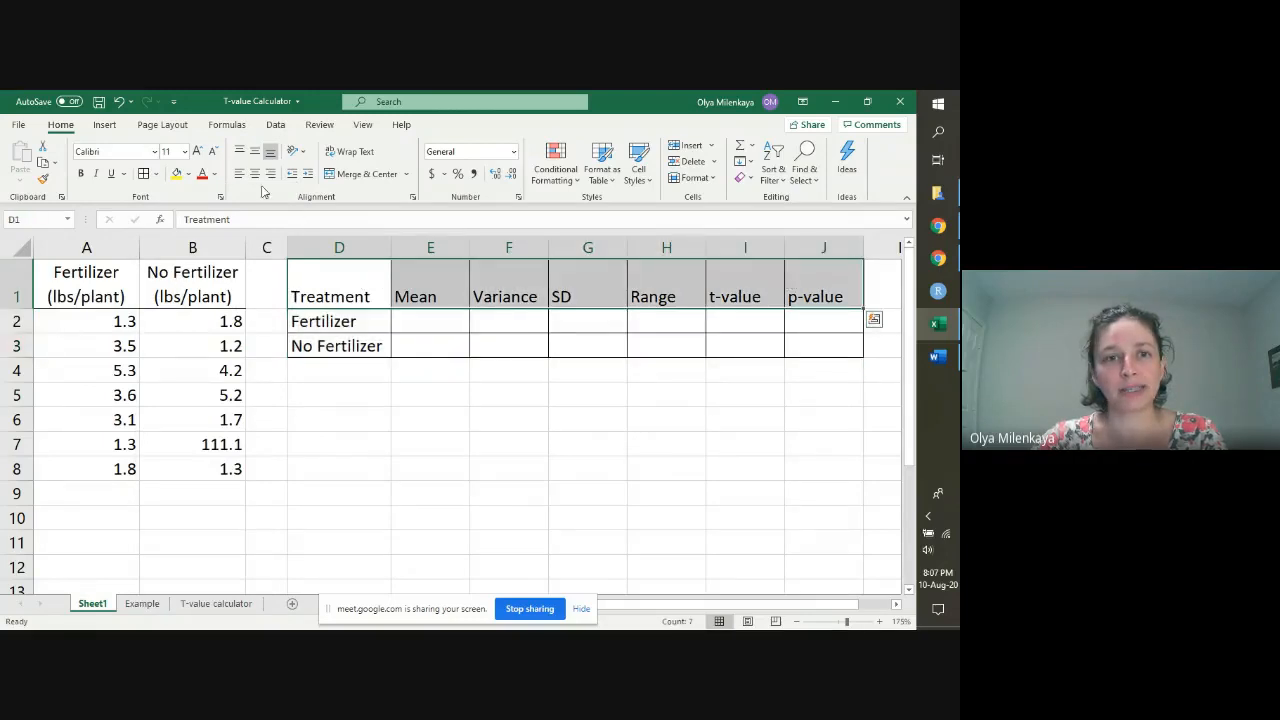
{"action": "left_click", "coordinate": [257, 178]}
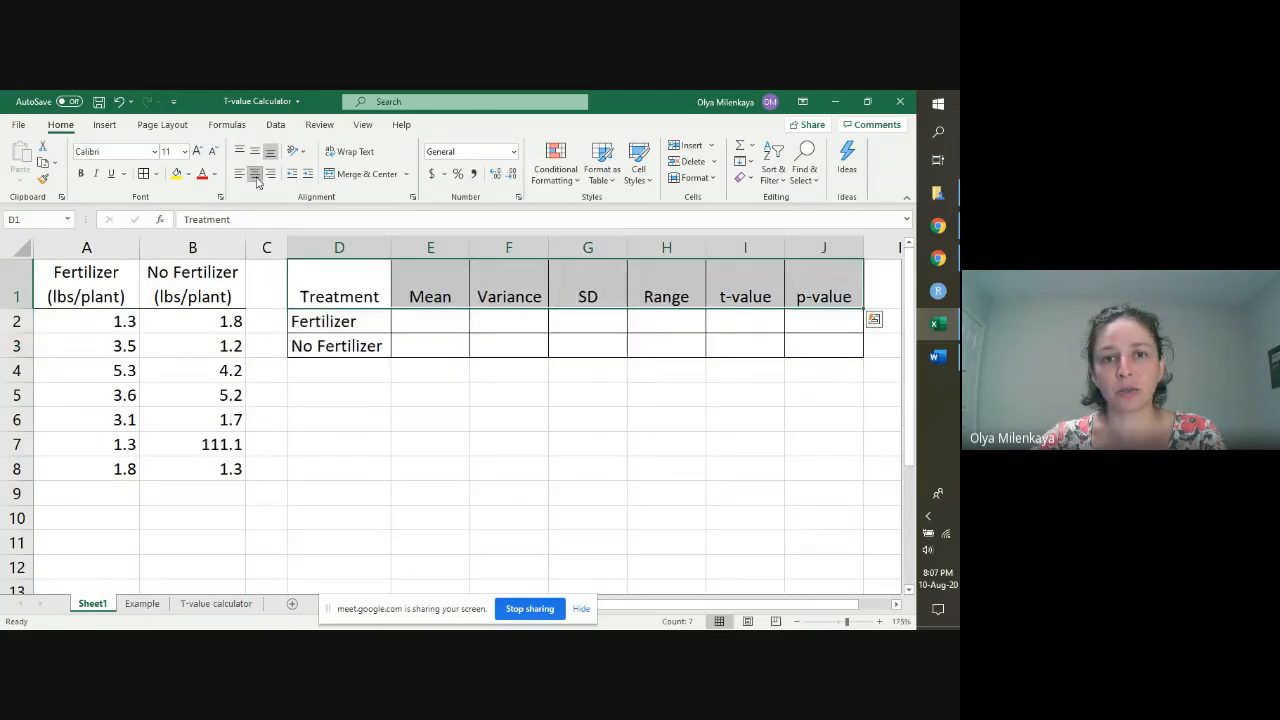
{"action": "left_click", "coordinate": [412, 318]}
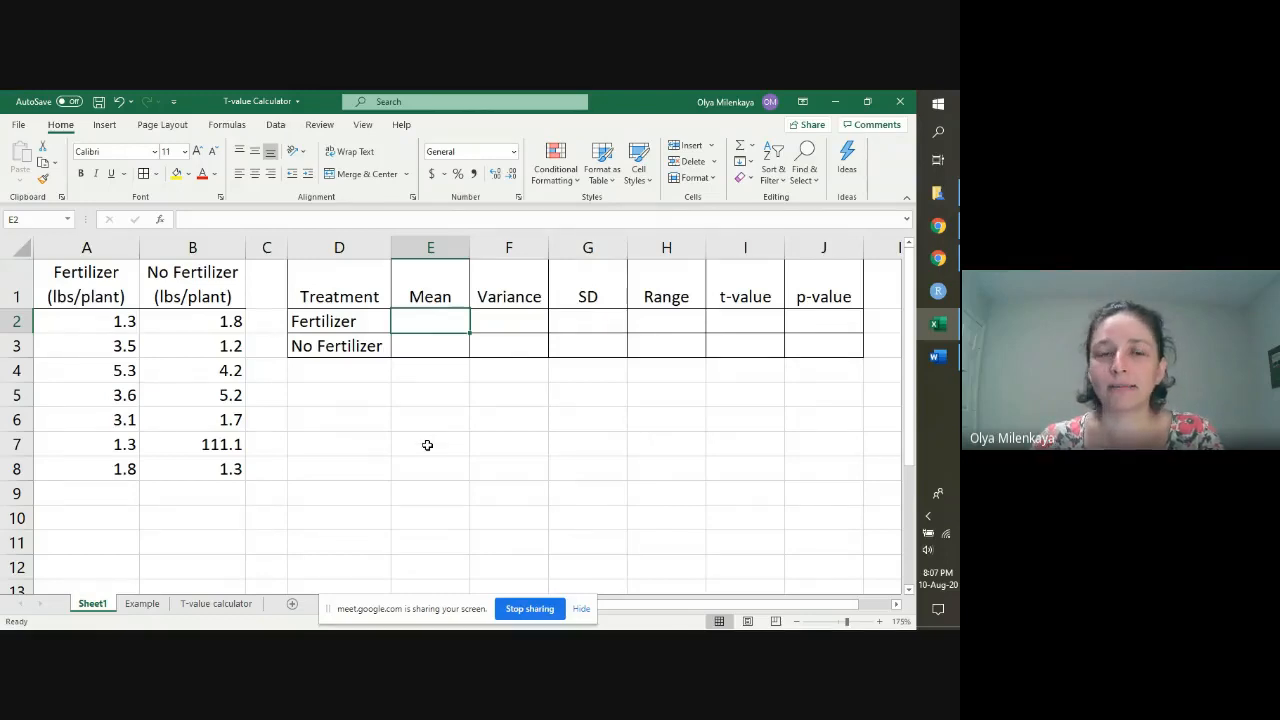
Step: Change the E1 heading to Mean (lbs/plant), wrap its text and widen column E to fit the unit on one line
{"action": "double_click", "coordinate": [461, 297]}
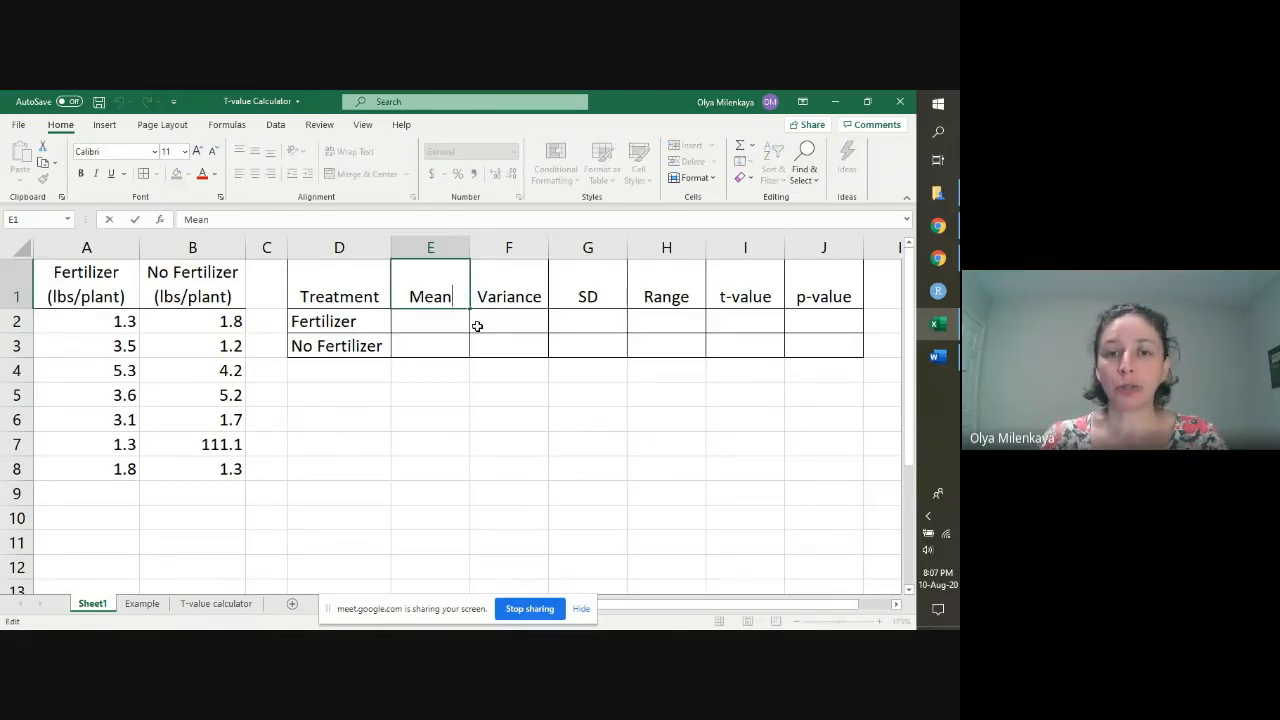
{"action": "type", "text": "("}
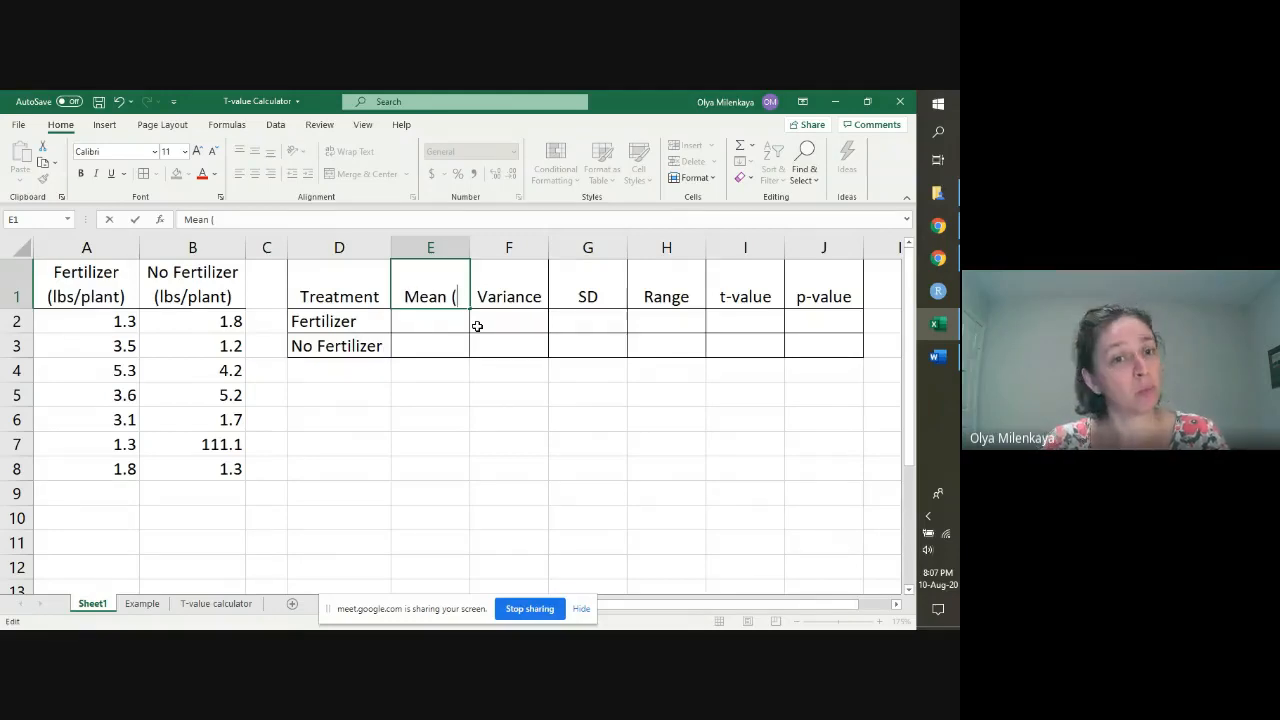
{"action": "type", "text": "la"}
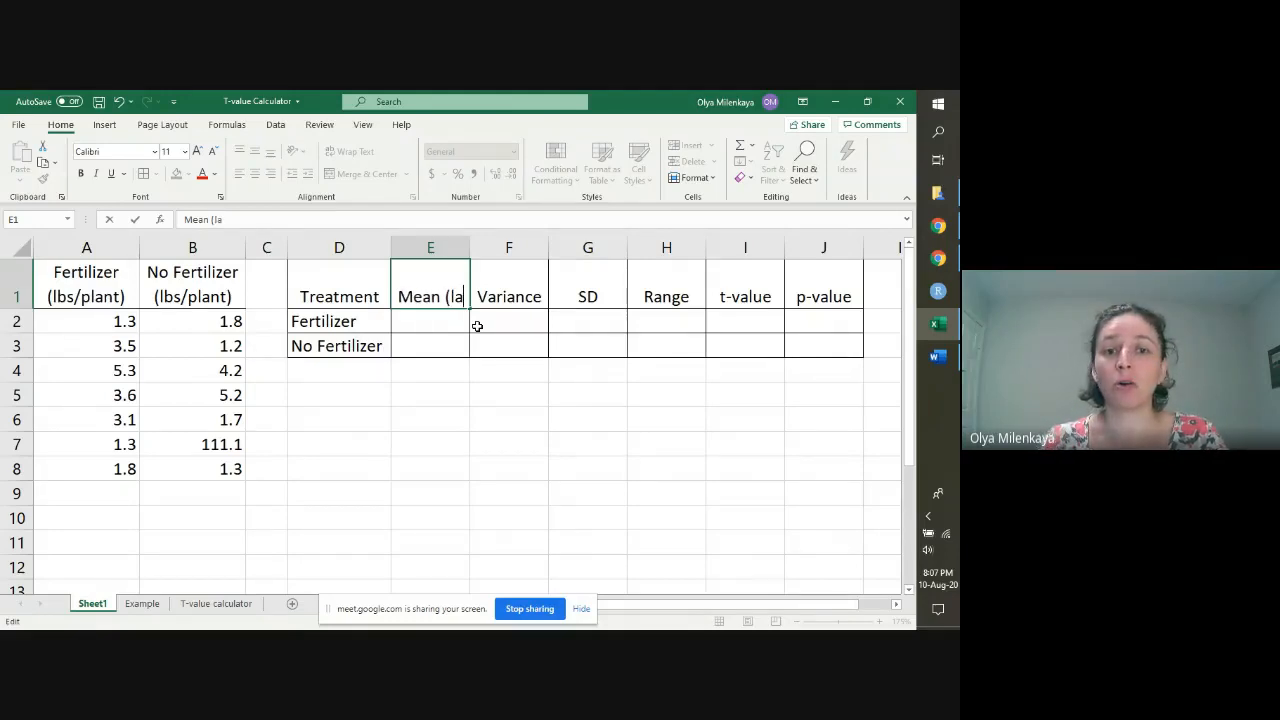
{"action": "key", "text": "BackSpace"}
{"action": "type", "text": "bs/"}
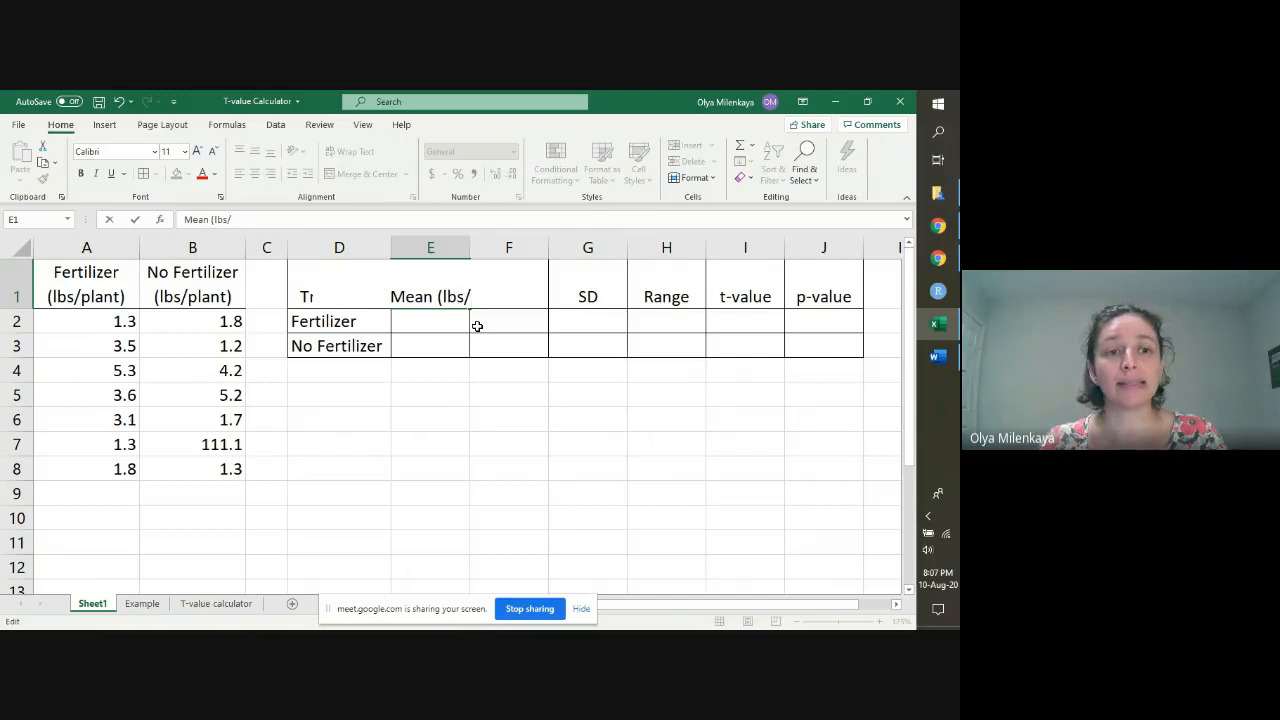
{"action": "type", "text": "plant)"}
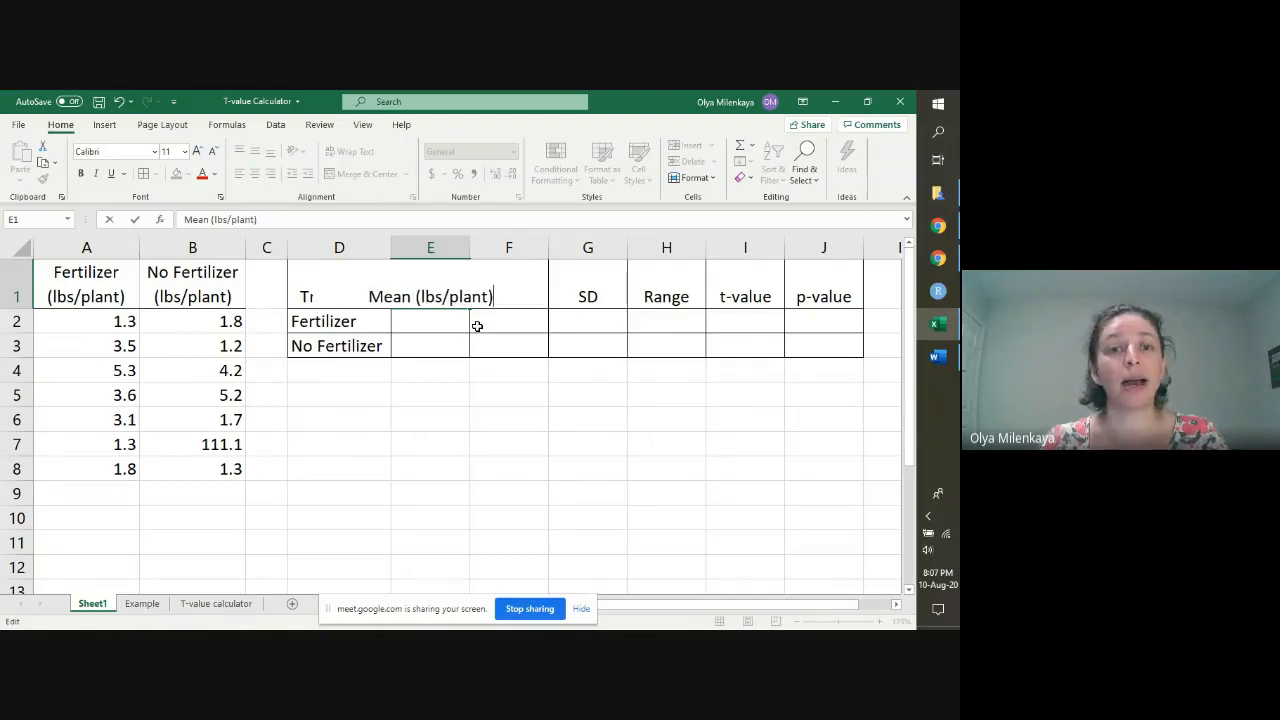
{"action": "key", "text": "Return"}
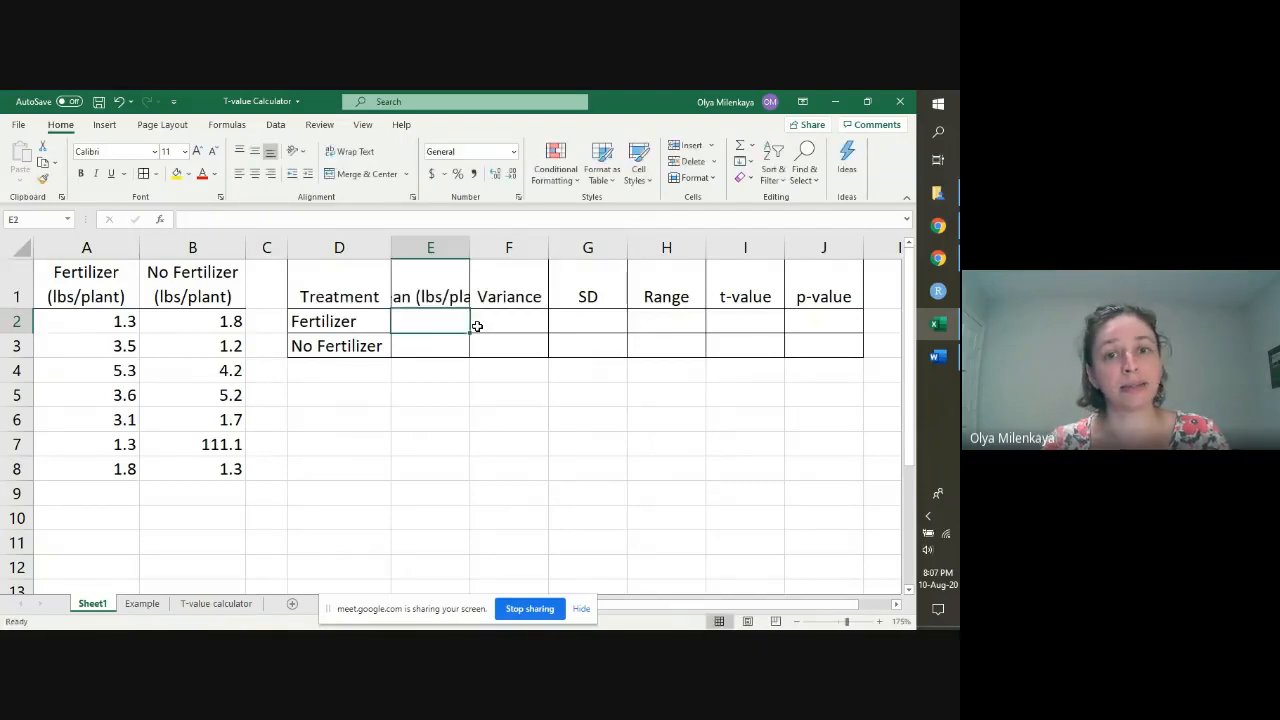
{"action": "left_click", "coordinate": [450, 297]}
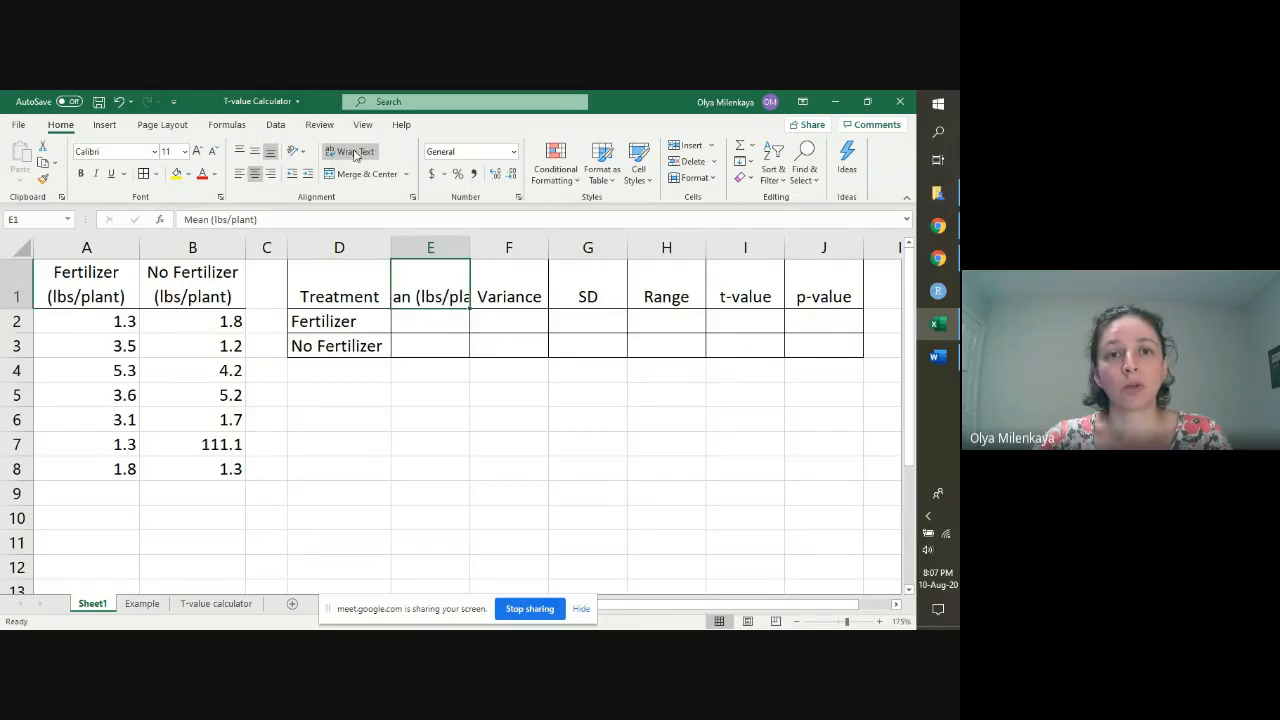
{"action": "left_click", "coordinate": [352, 155]}
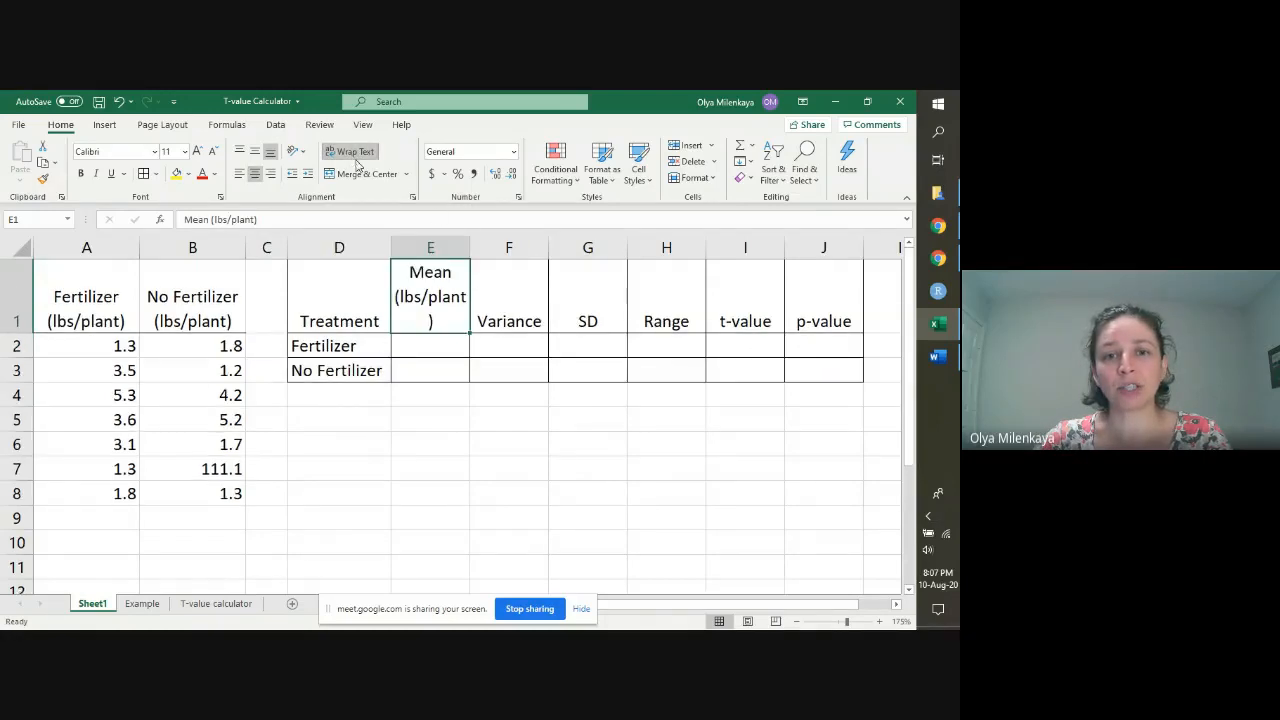
{"action": "left_click_drag", "start_coordinate": [470, 247], "coordinate": [479, 246]}
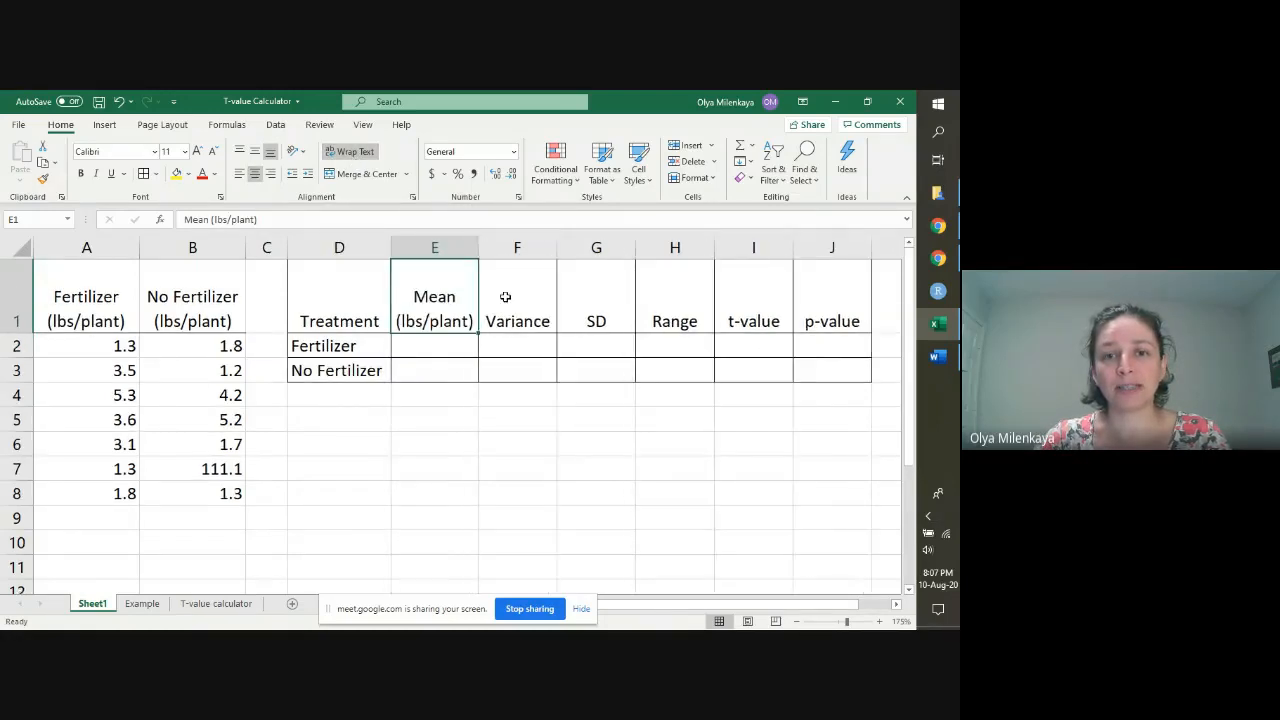
Step: Change the F1 heading to Variance (lbs/plant-sqrd)
{"action": "left_click", "coordinate": [542, 320]}
{"action": "double_click", "coordinate": [544, 321]}
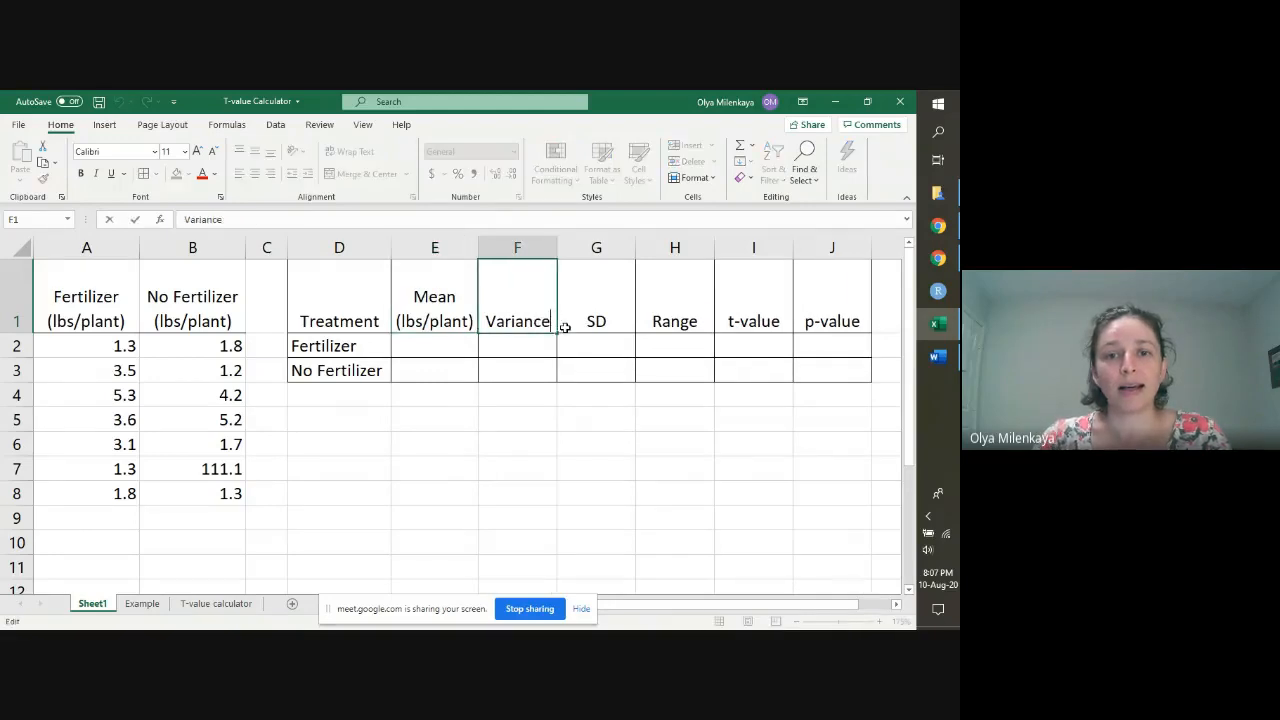
{"action": "type", "text": "("}
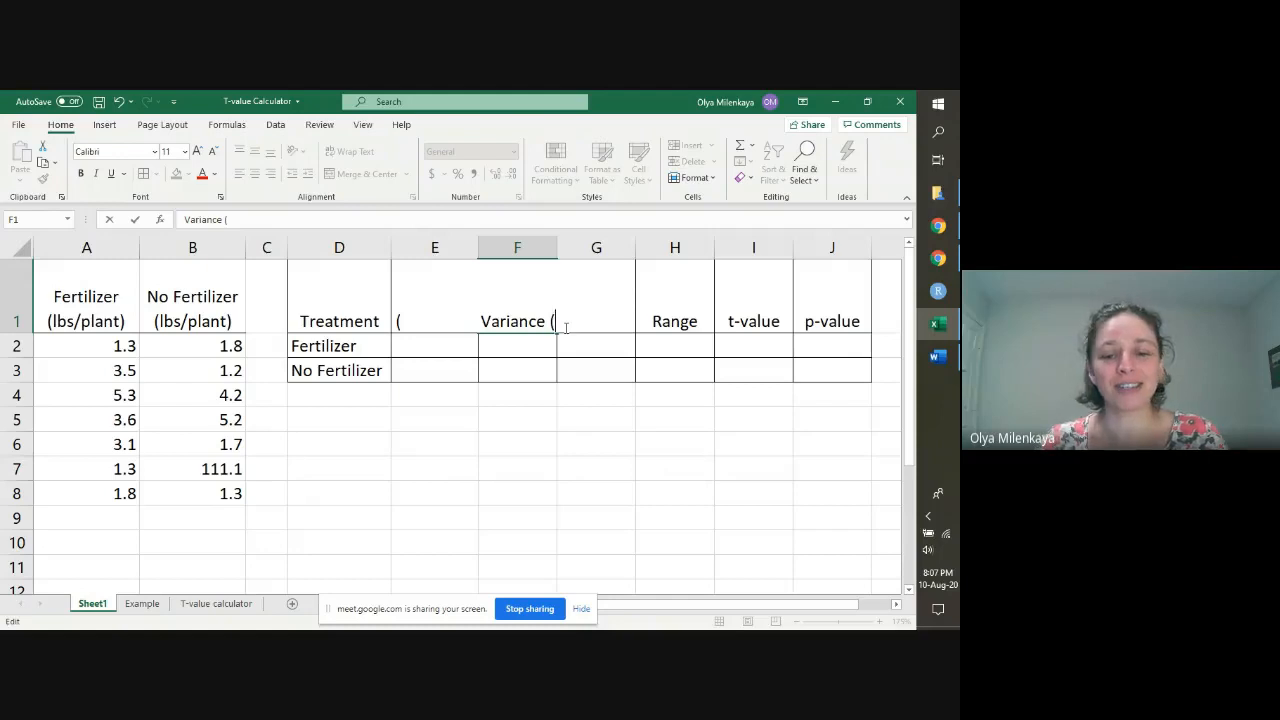
{"action": "type", "text": "lbs/"}
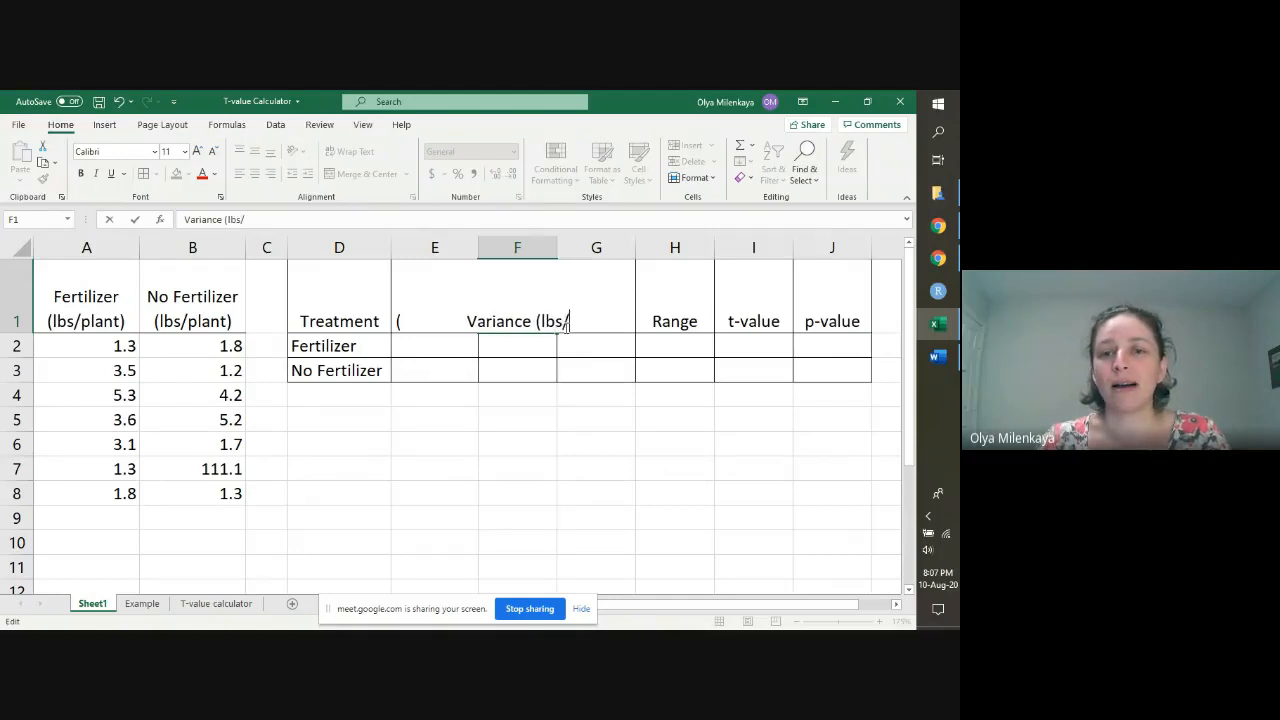
{"action": "type", "text": "plant"}
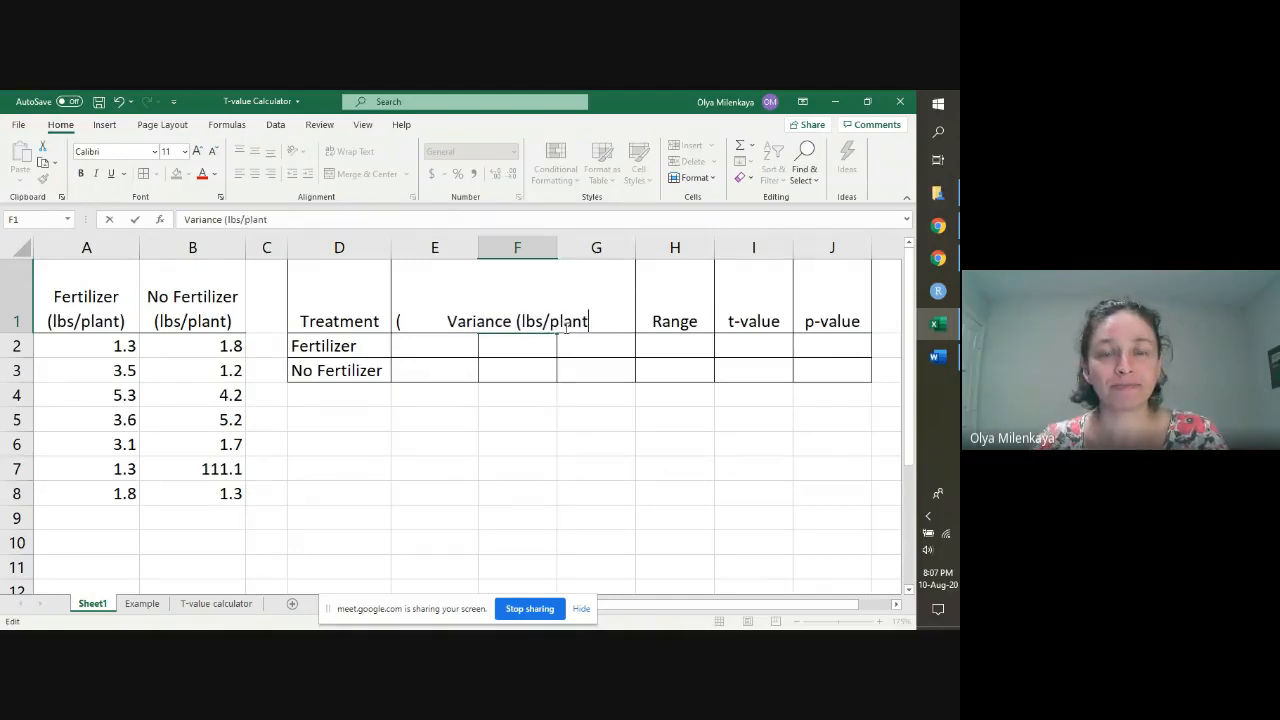
{"action": "type", "text": "2"}
{"action": "key", "text": "shift+Left"}
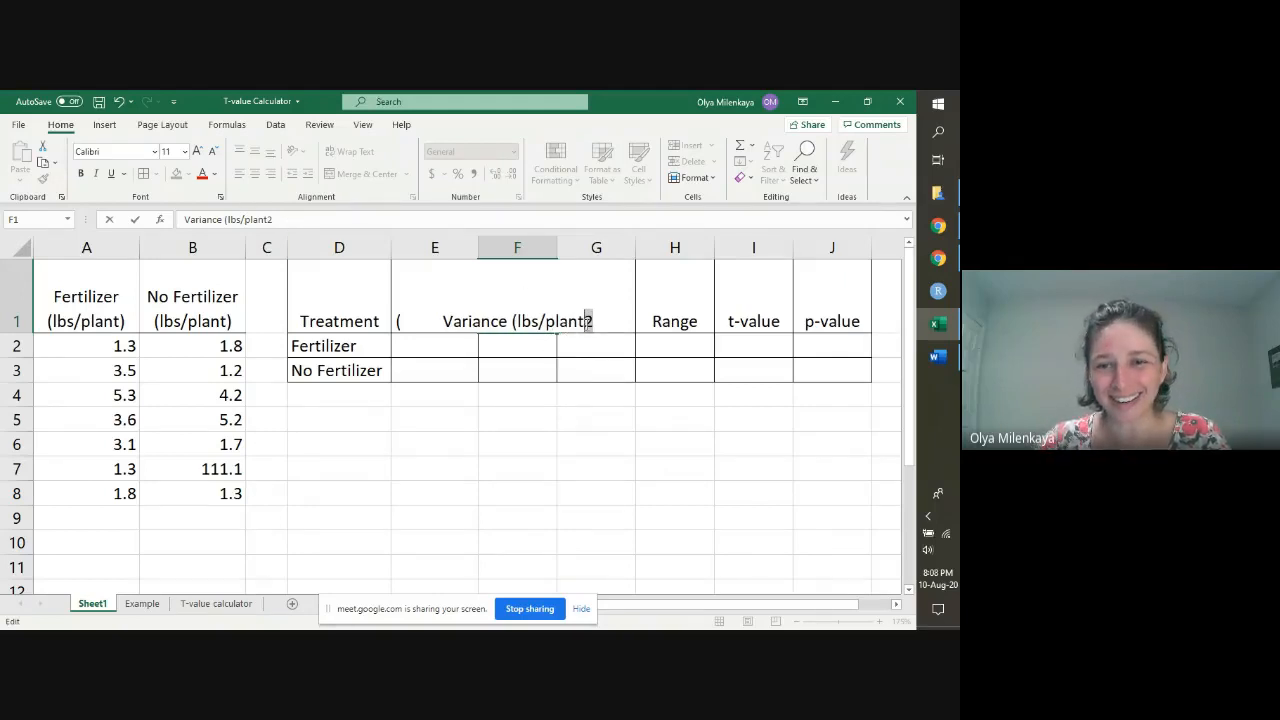
{"action": "key", "text": "BackSpace"}
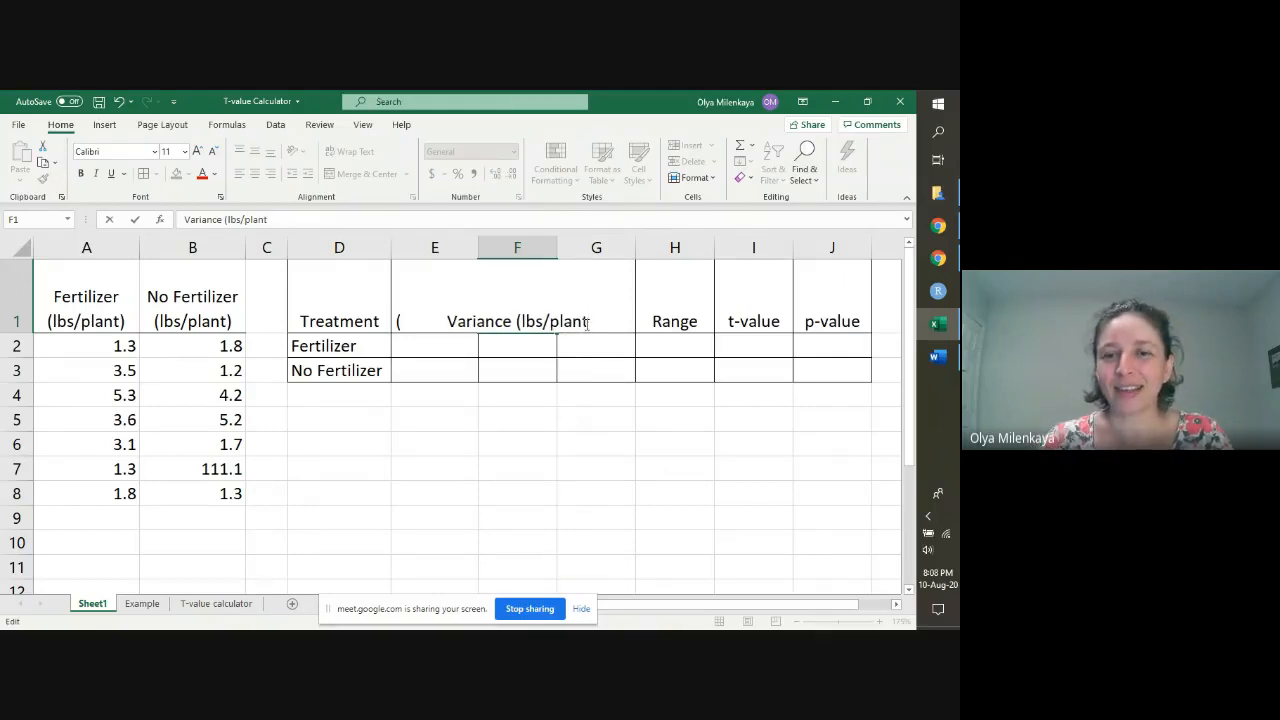
{"action": "type", "text": "-sqrd"}
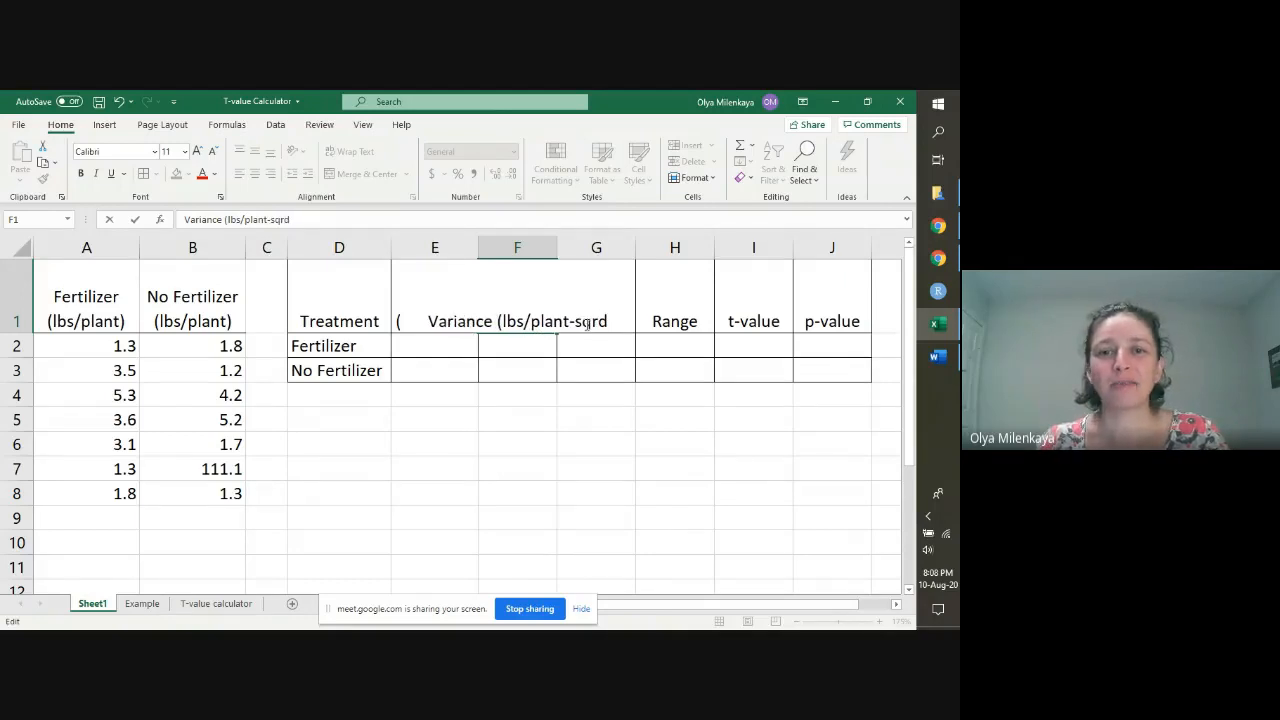
{"action": "type", "text": ")"}
{"action": "key", "text": "Return"}
Step: Wrap the Variance heading in F1 and widen column F until its unit fits on one line
{"action": "key", "text": "Up"}
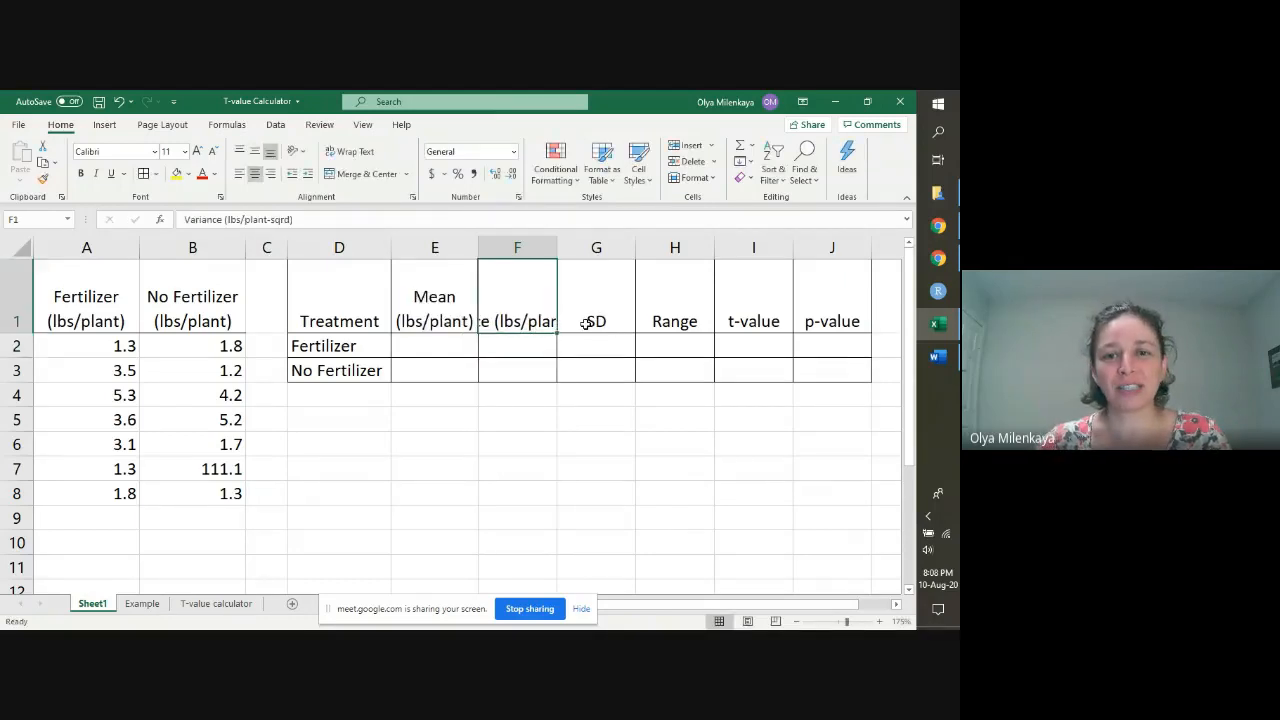
{"action": "left_click", "coordinate": [356, 152]}
{"action": "left_click_drag", "start_coordinate": [558, 258], "coordinate": [606, 258]}
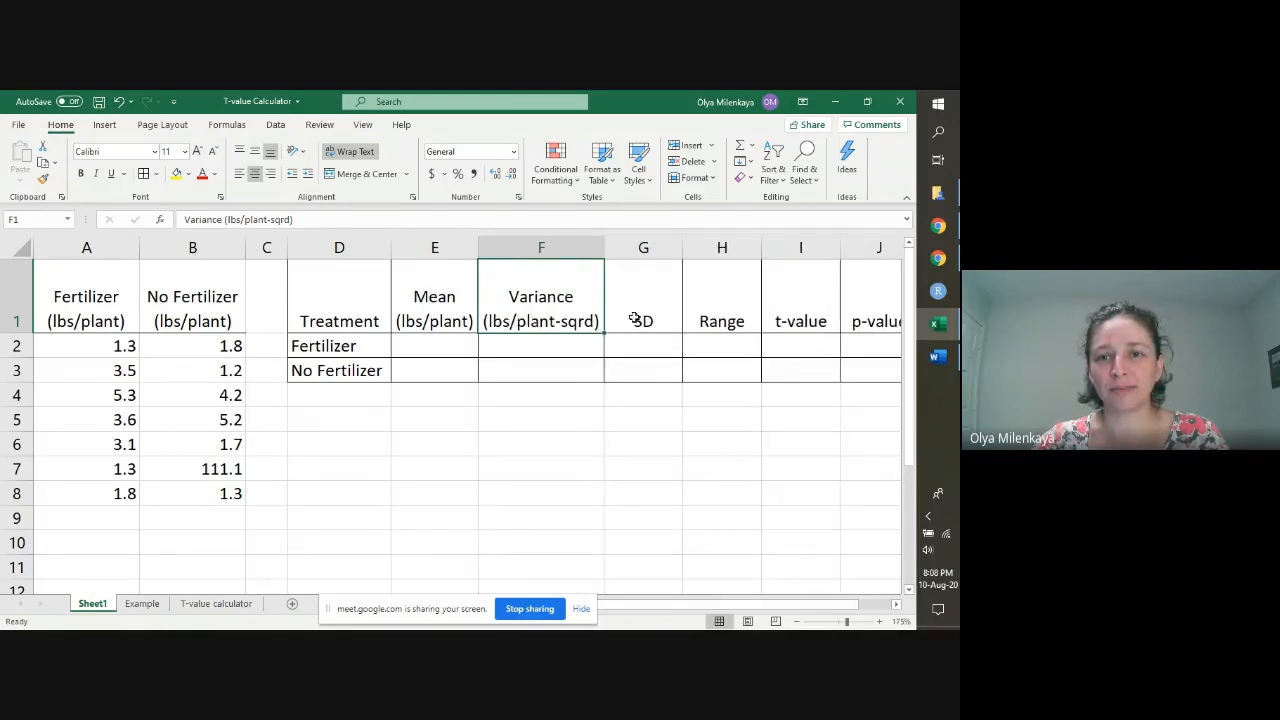
Step: Change the G1 heading to SD (lbs/plant), wrap its text and widen column G to fit
{"action": "double_click", "coordinate": [668, 322]}
{"action": "type", "text": "(lb"}
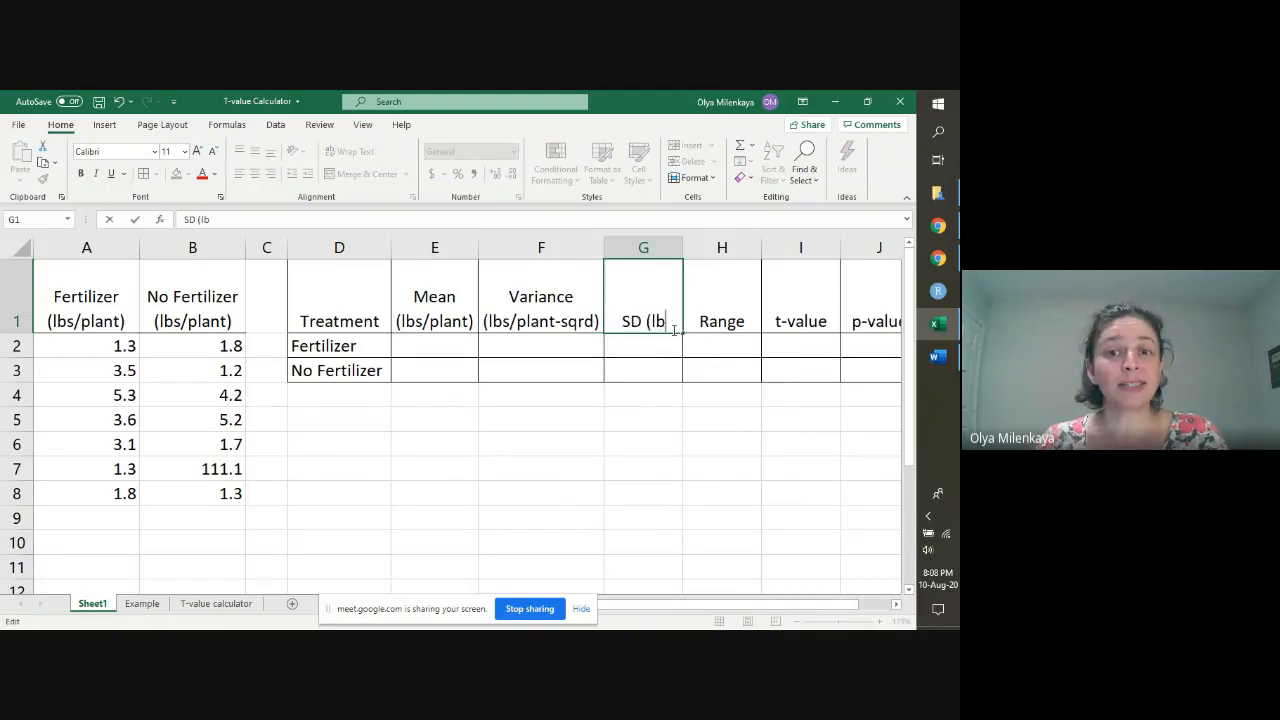
{"action": "type", "text": "s/plant"}
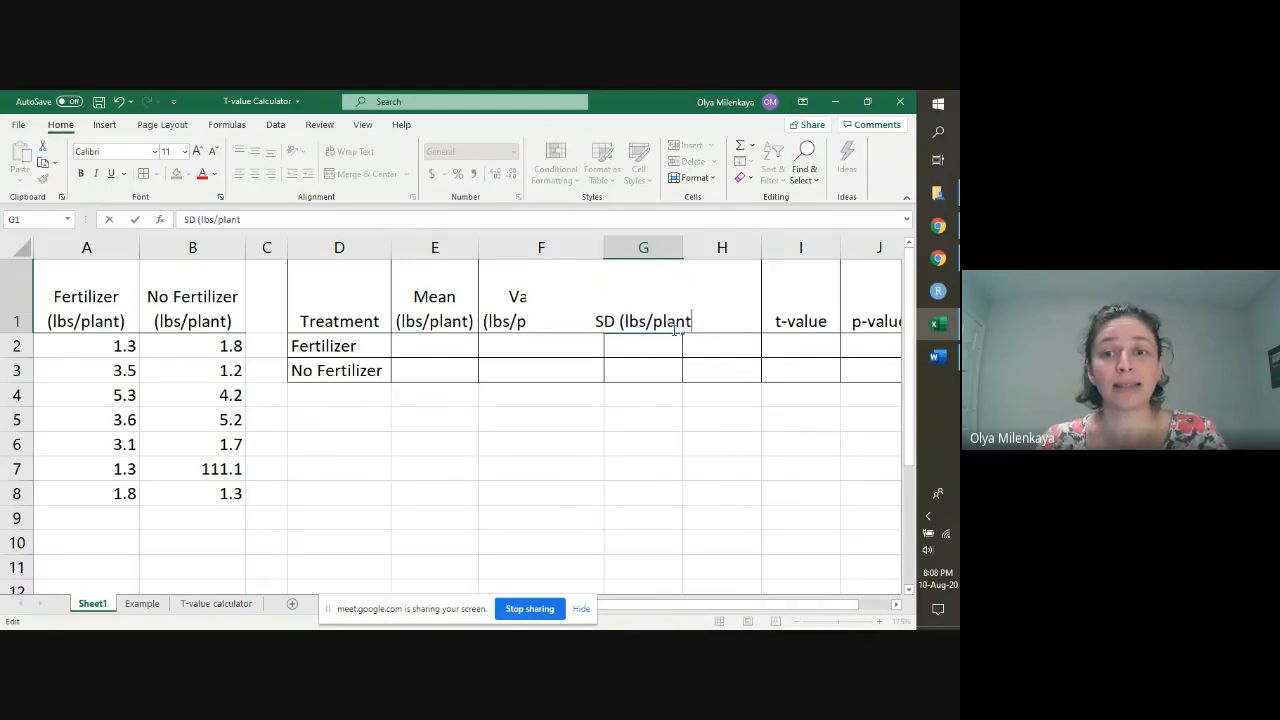
{"action": "type", "text": ")"}
{"action": "key", "text": "Return"}
{"action": "left_click", "coordinate": [673, 325]}
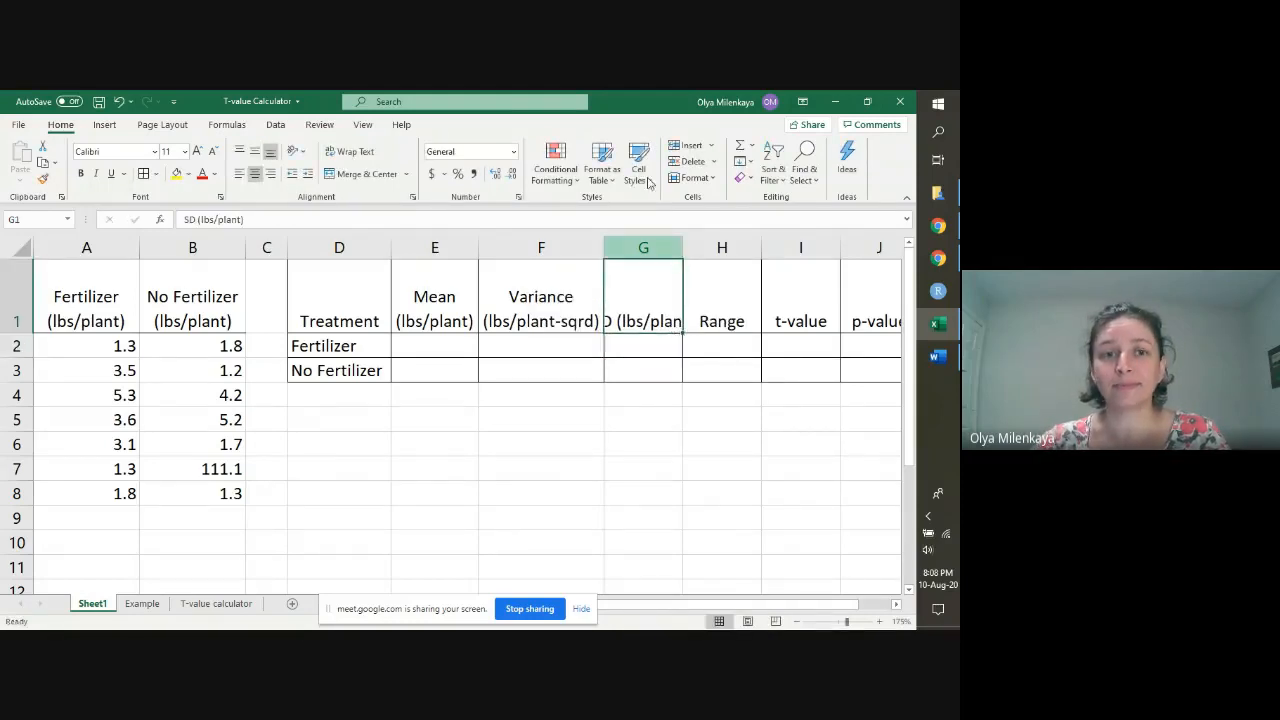
{"action": "left_click", "coordinate": [350, 151]}
{"action": "left_click_drag", "start_coordinate": [689, 253], "coordinate": [689, 253]}
Step: Change the H1 heading to Range (lbs/plant), wrap its text and widen column H to fit
{"action": "left_click", "coordinate": [737, 320]}
{"action": "double_click", "coordinate": [760, 322]}
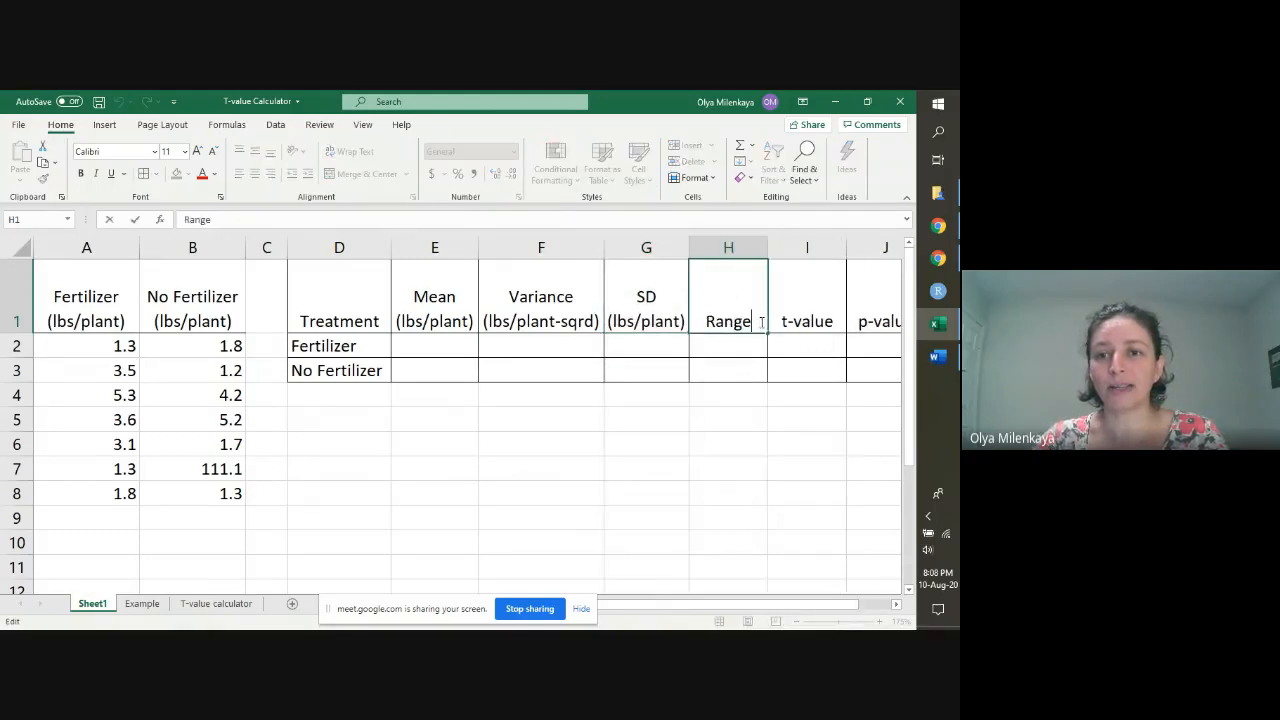
{"action": "type", "text": "(lbs/plan"}
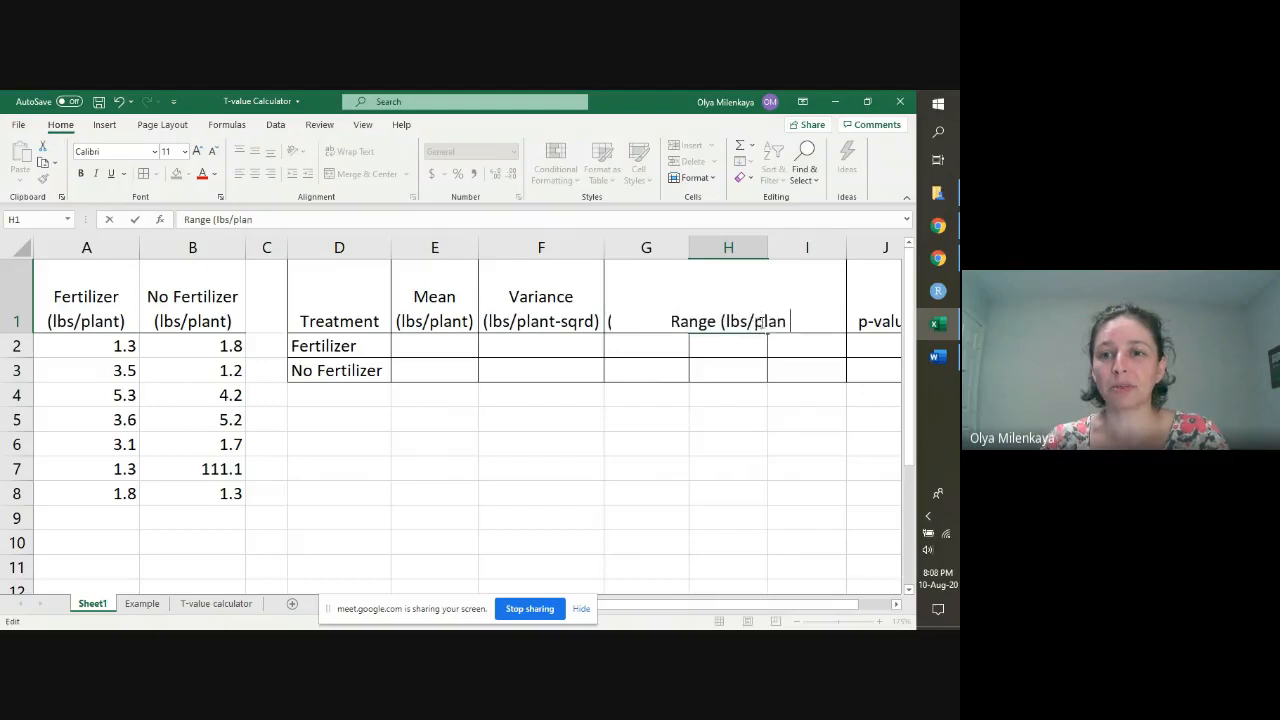
{"action": "type", "text": "t)"}
{"action": "key", "text": "Return"}
{"action": "left_click", "coordinate": [750, 322]}
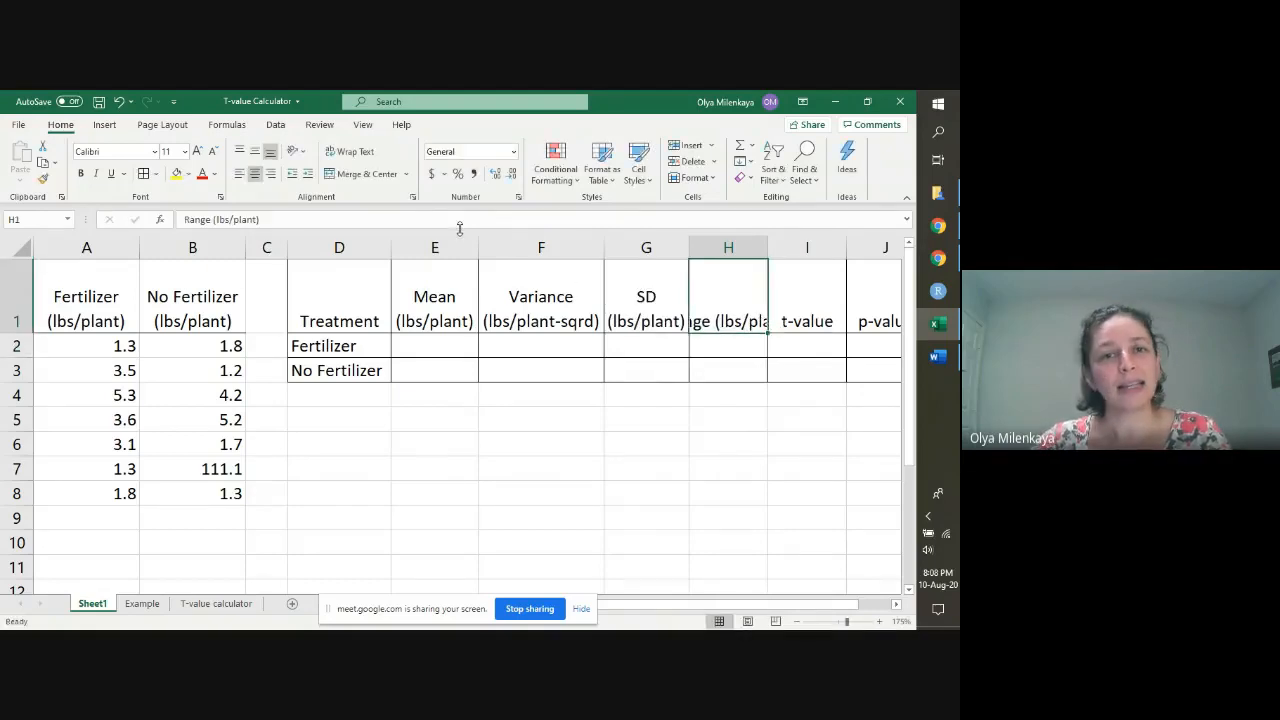
{"action": "left_click", "coordinate": [352, 151]}
{"action": "left_click_drag", "start_coordinate": [768, 254], "coordinate": [775, 255]}
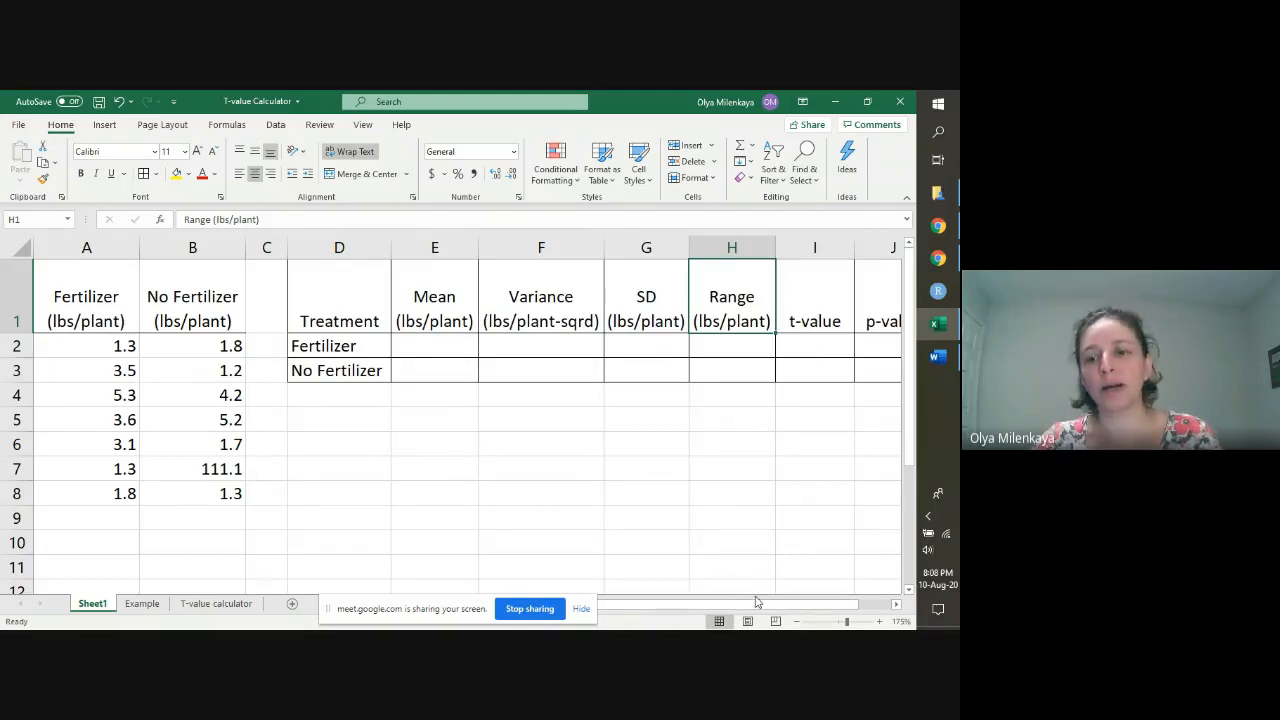
Step: Merge and center I2:I3 under t-value and J2:J3 under p-value as two separate merged cells
{"action": "left_click_drag", "start_coordinate": [757, 604], "coordinate": [768, 606]}
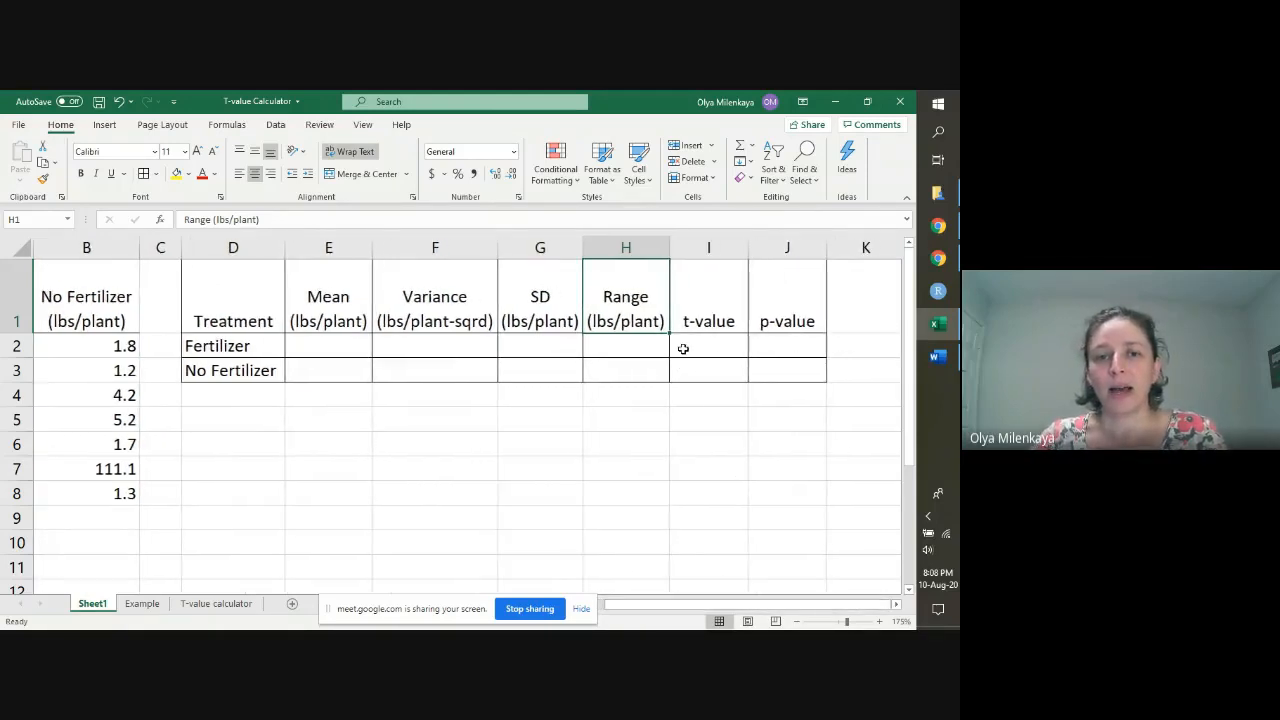
{"action": "left_click_drag", "start_coordinate": [694, 342], "coordinate": [694, 365]}
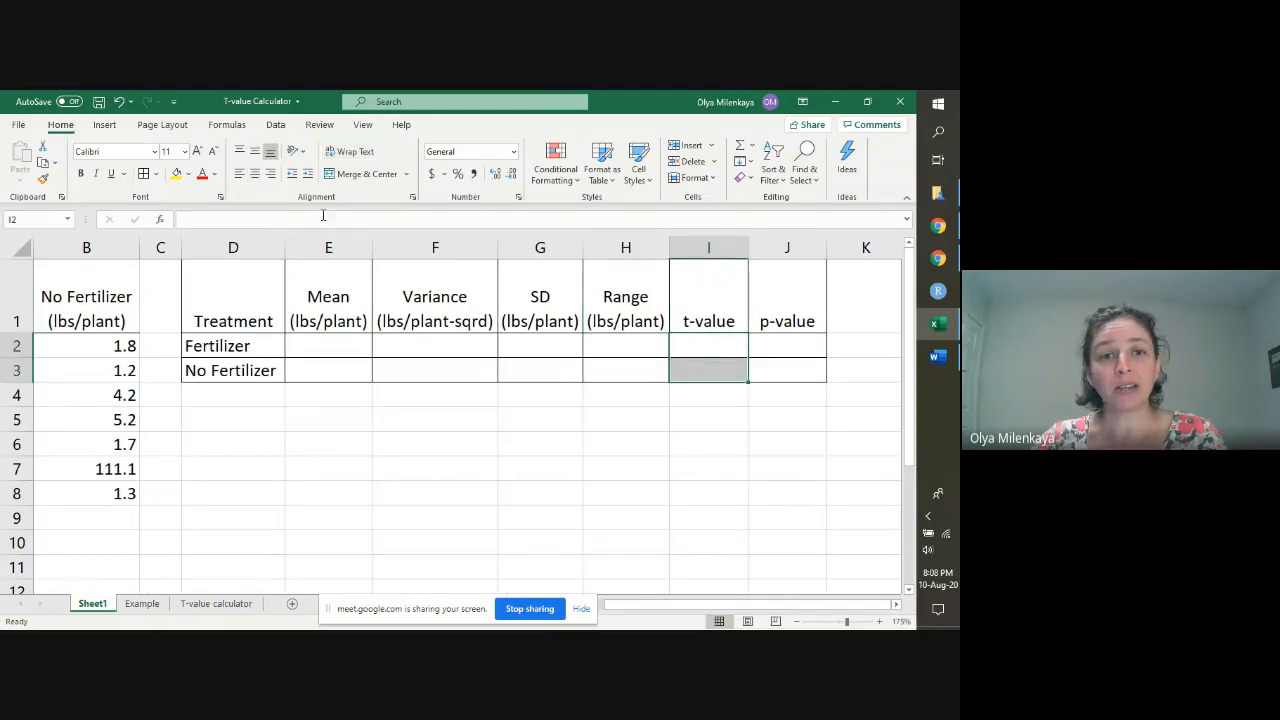
{"action": "left_click", "coordinate": [362, 176]}
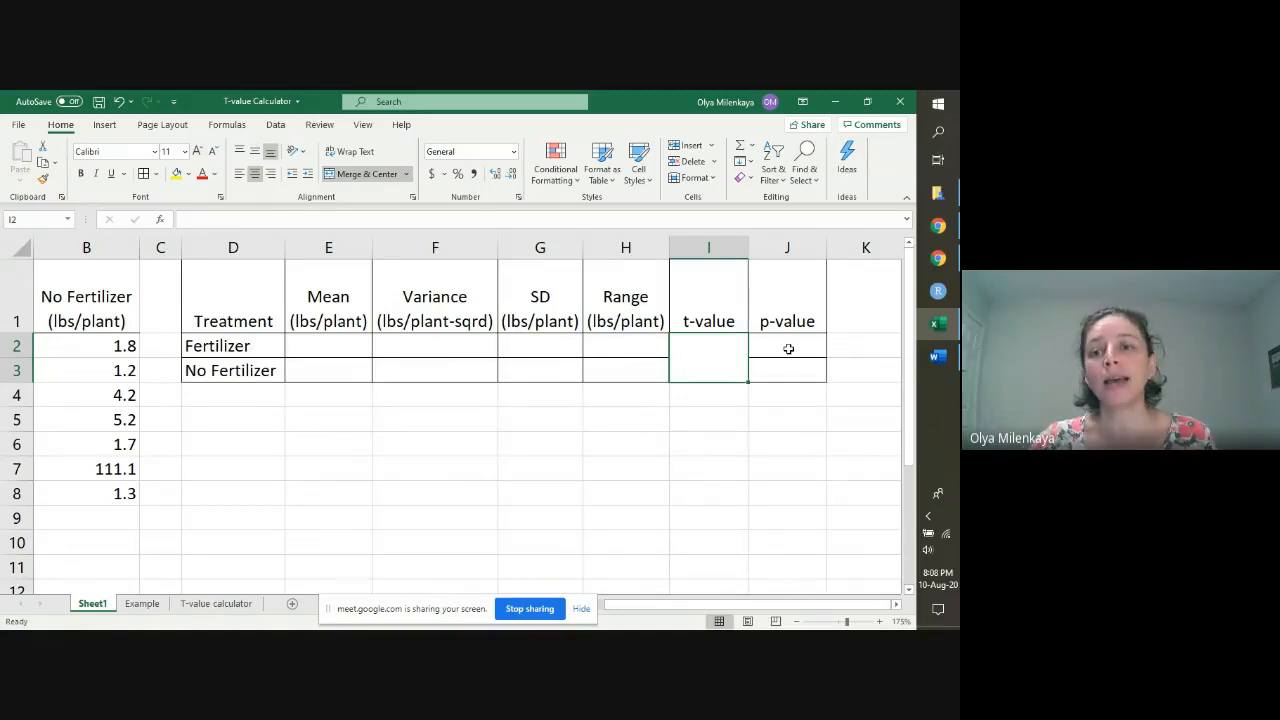
{"action": "left_click_drag", "start_coordinate": [788, 348], "coordinate": [788, 370]}
{"action": "left_click", "coordinate": [366, 174]}
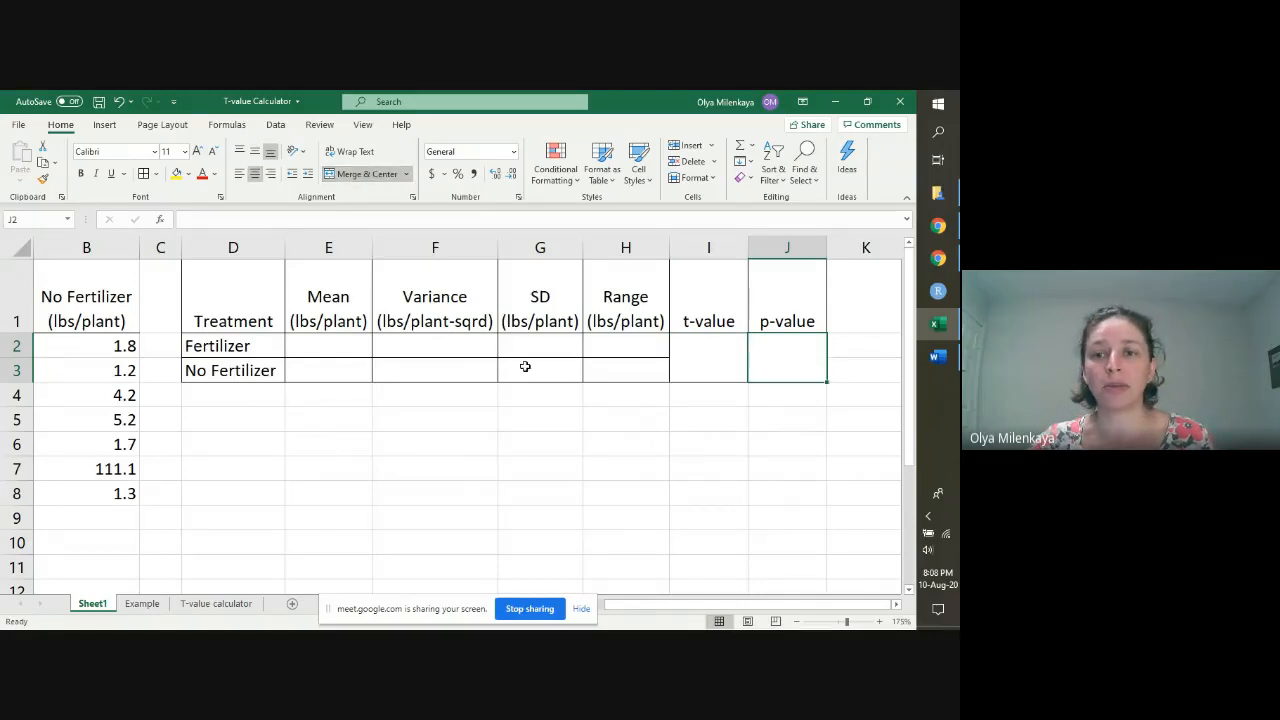
Step: Narrow columns C, B and A slightly so the whole sheet fits in view, and select the Fertilizer mean cell E2
{"action": "left_click", "coordinate": [335, 343]}
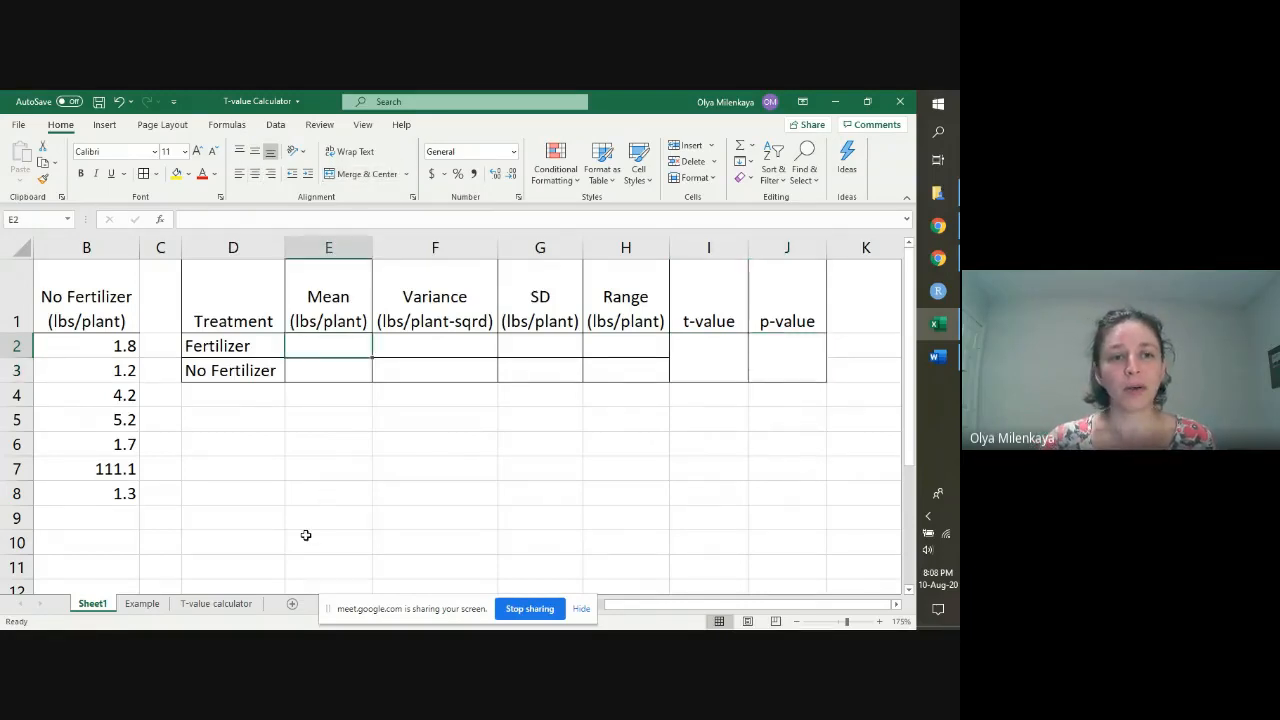
{"action": "key", "text": "Left"}
{"action": "key", "text": "Left"}
{"action": "key", "text": "Left"}
{"action": "key", "text": "Left"}
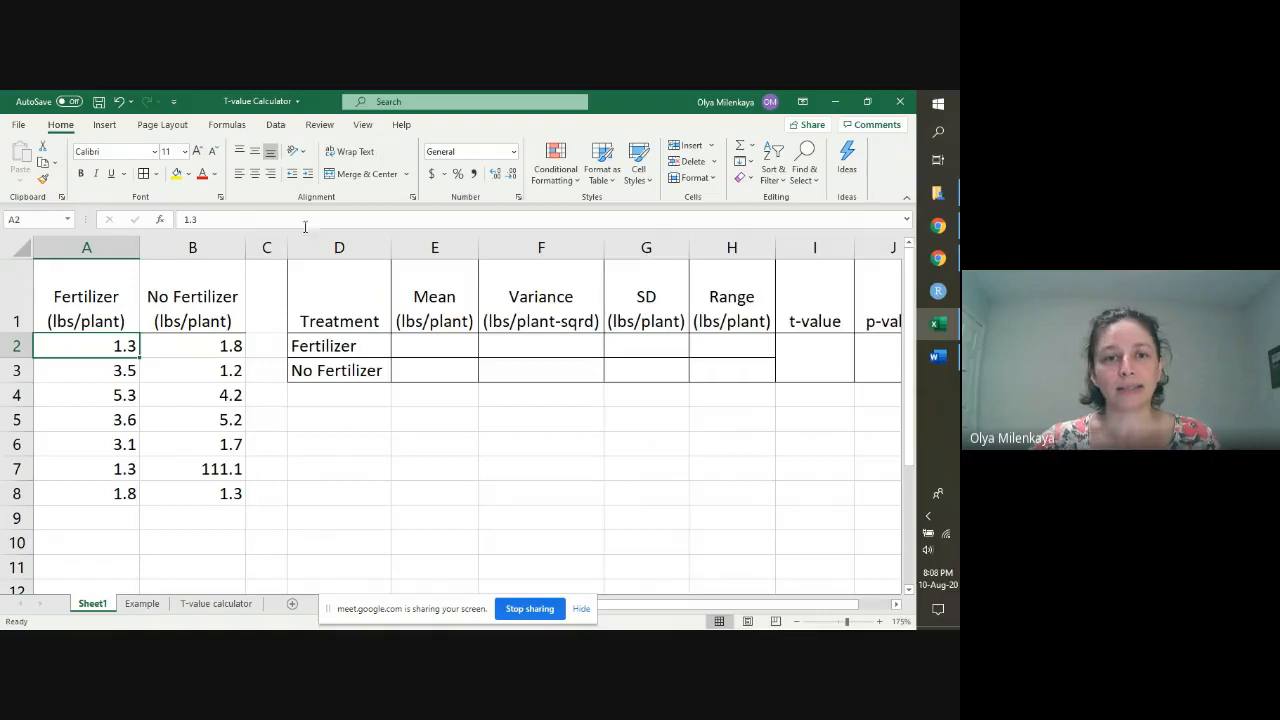
{"action": "left_click_drag", "start_coordinate": [287, 248], "coordinate": [259, 248]}
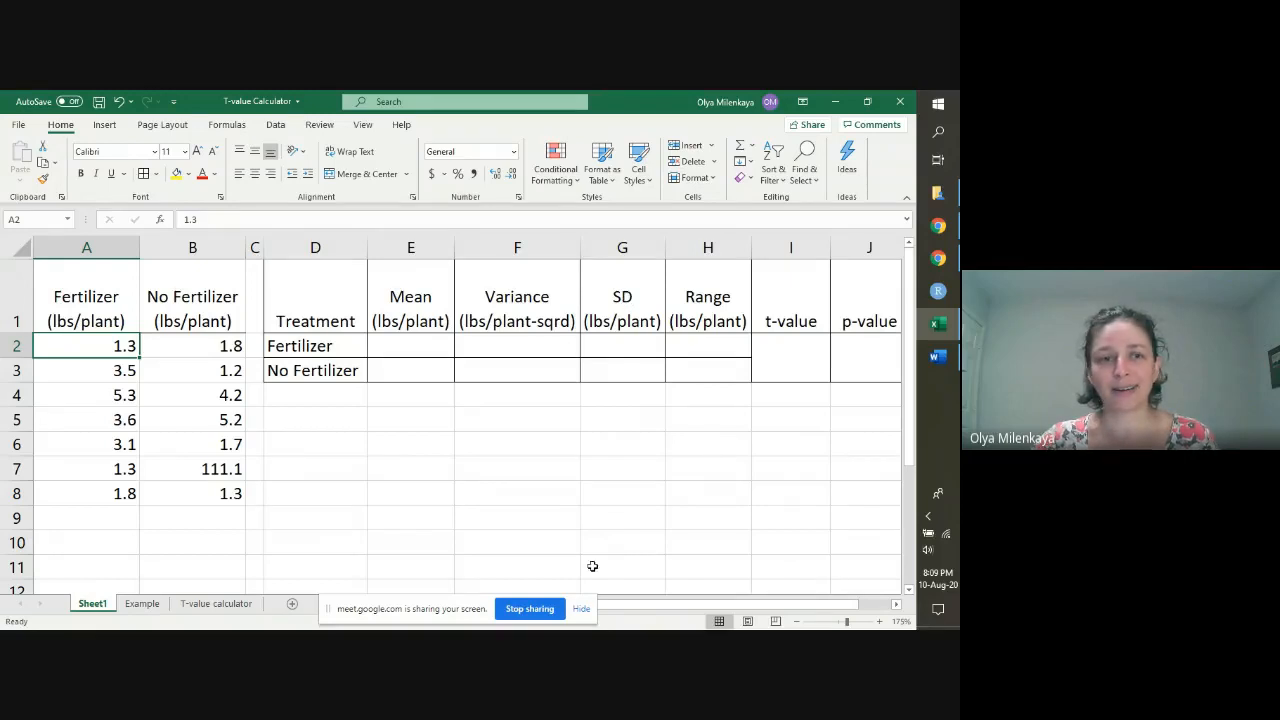
{"action": "left_click_drag", "start_coordinate": [246, 248], "coordinate": [239, 248]}
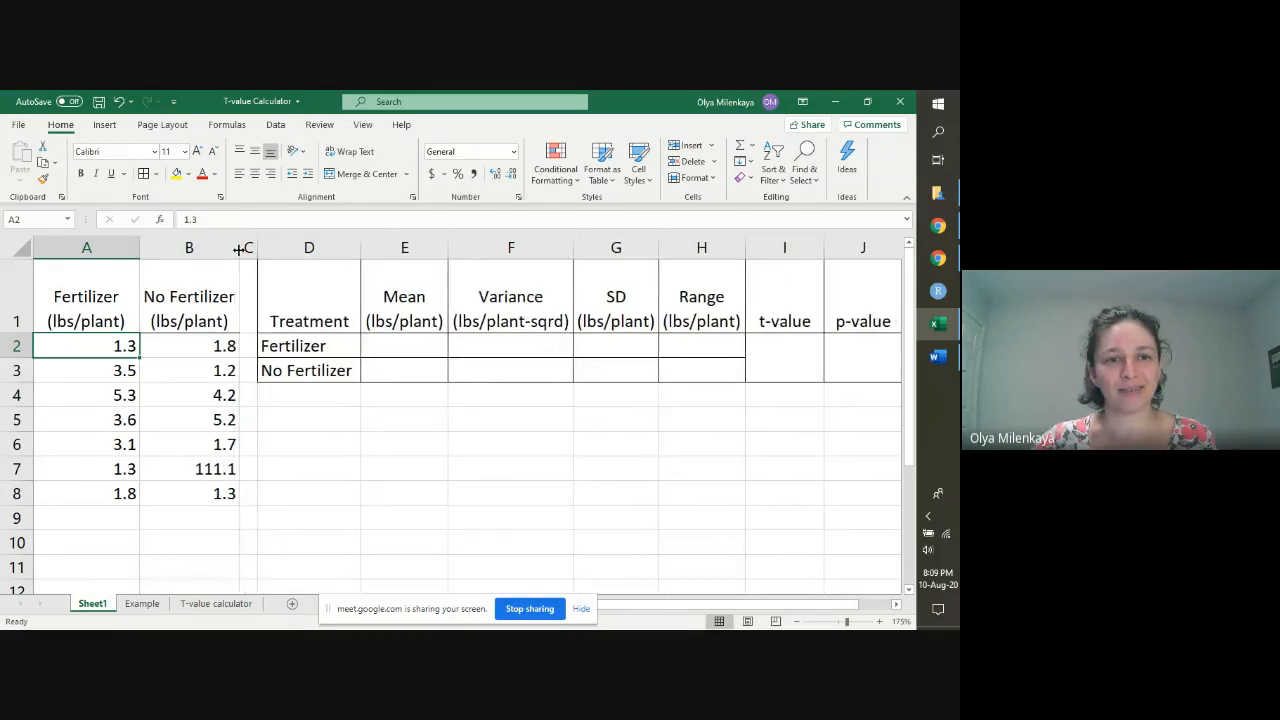
{"action": "left_click_drag", "start_coordinate": [139, 249], "coordinate": [135, 249]}
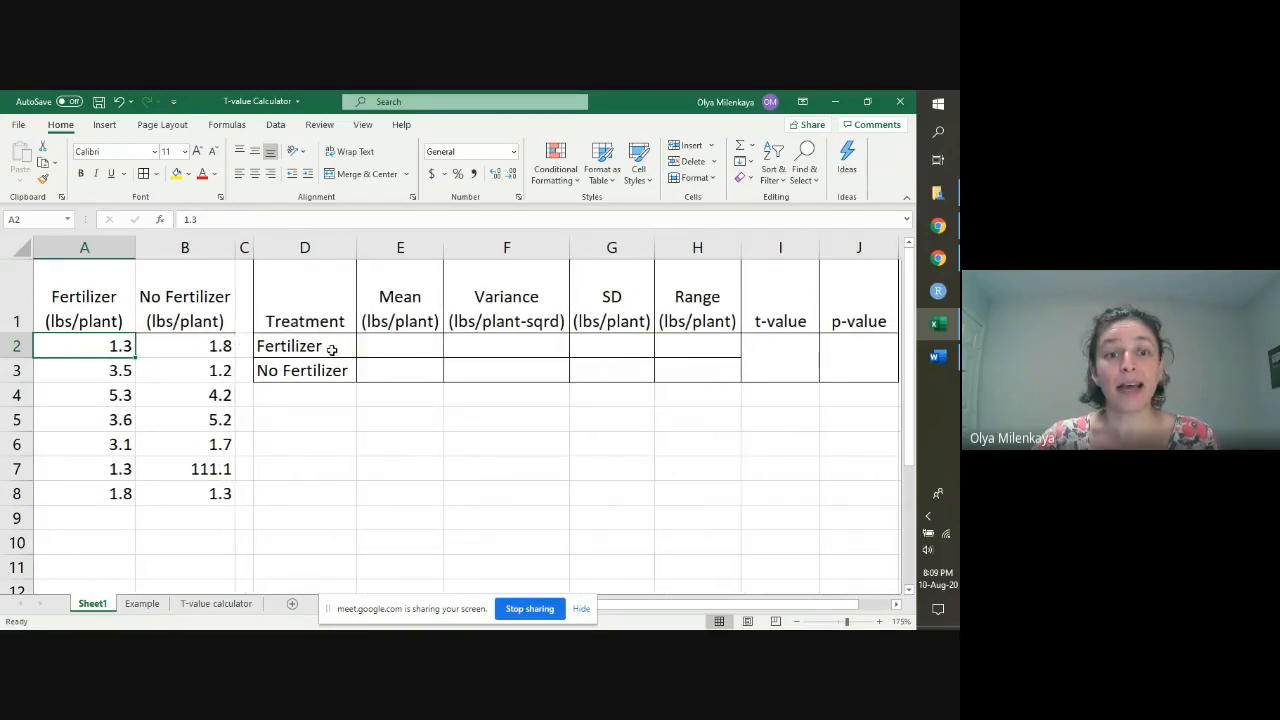
{"action": "left_click", "coordinate": [378, 345]}
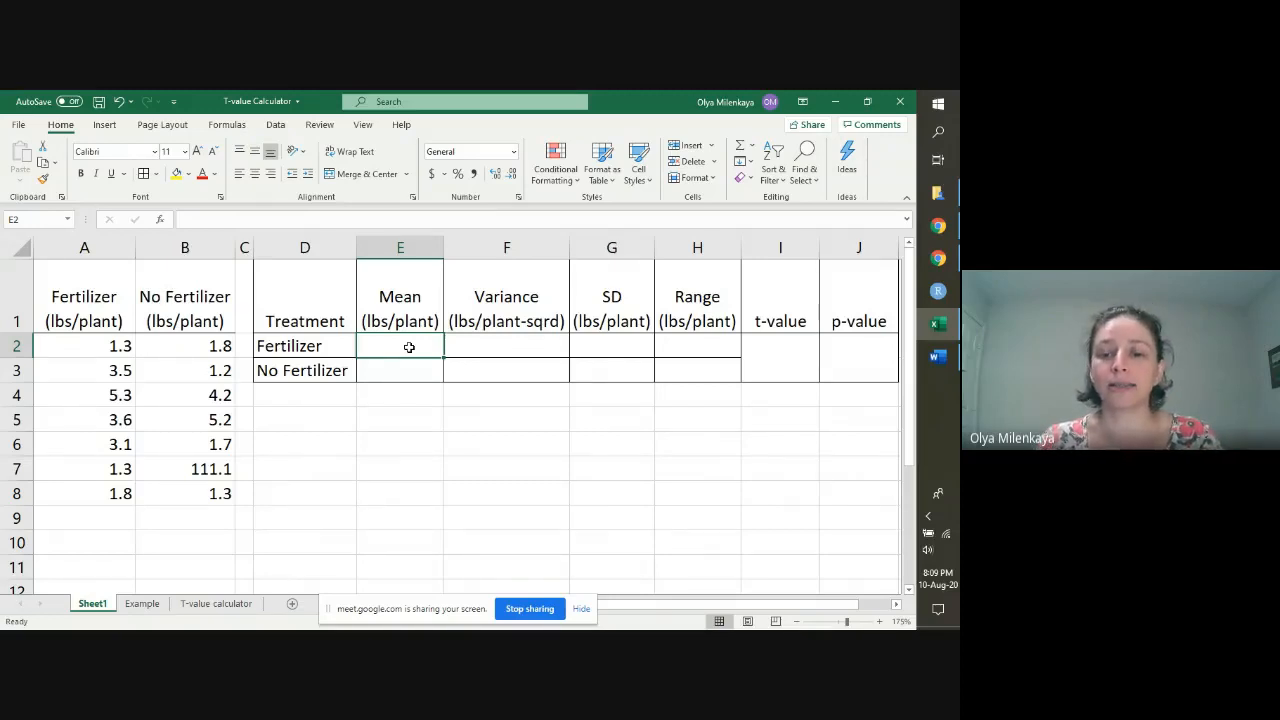
Step: Try the arithmetic formula =1+3 in the Fertilizer mean cell E2, and clear the cell again
{"action": "type", "text": "="}
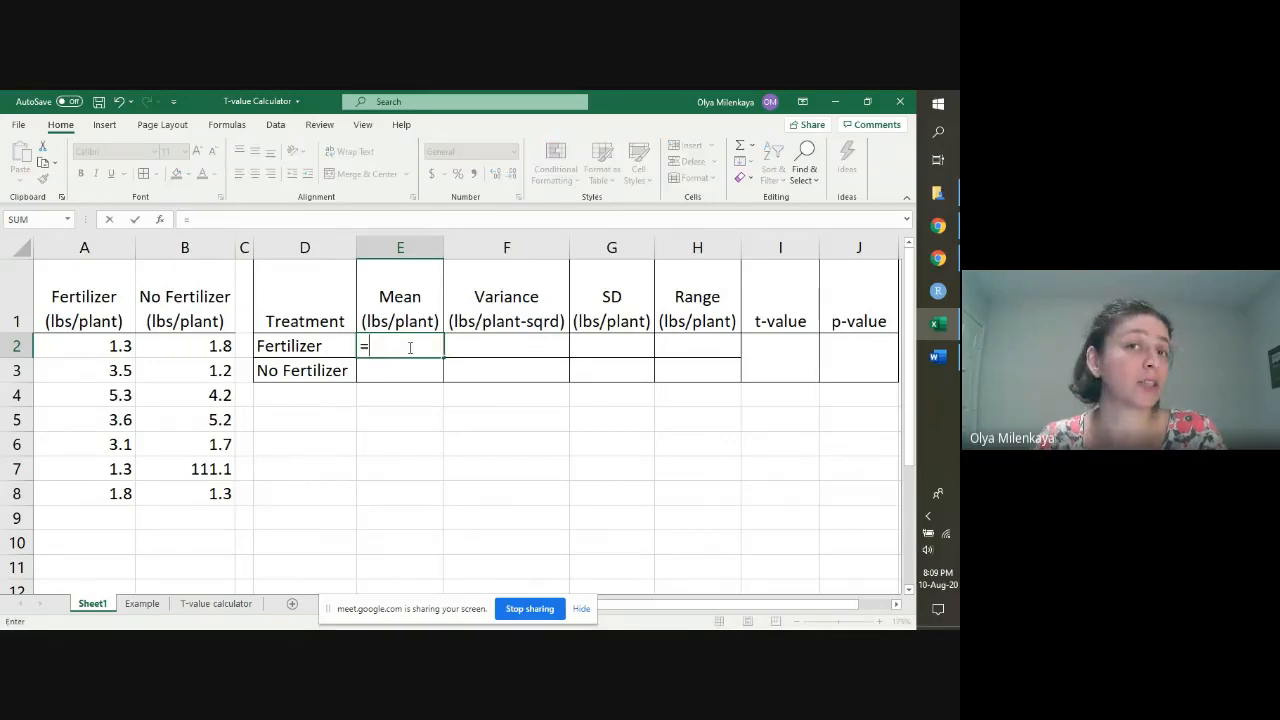
{"action": "type", "text": "1"}
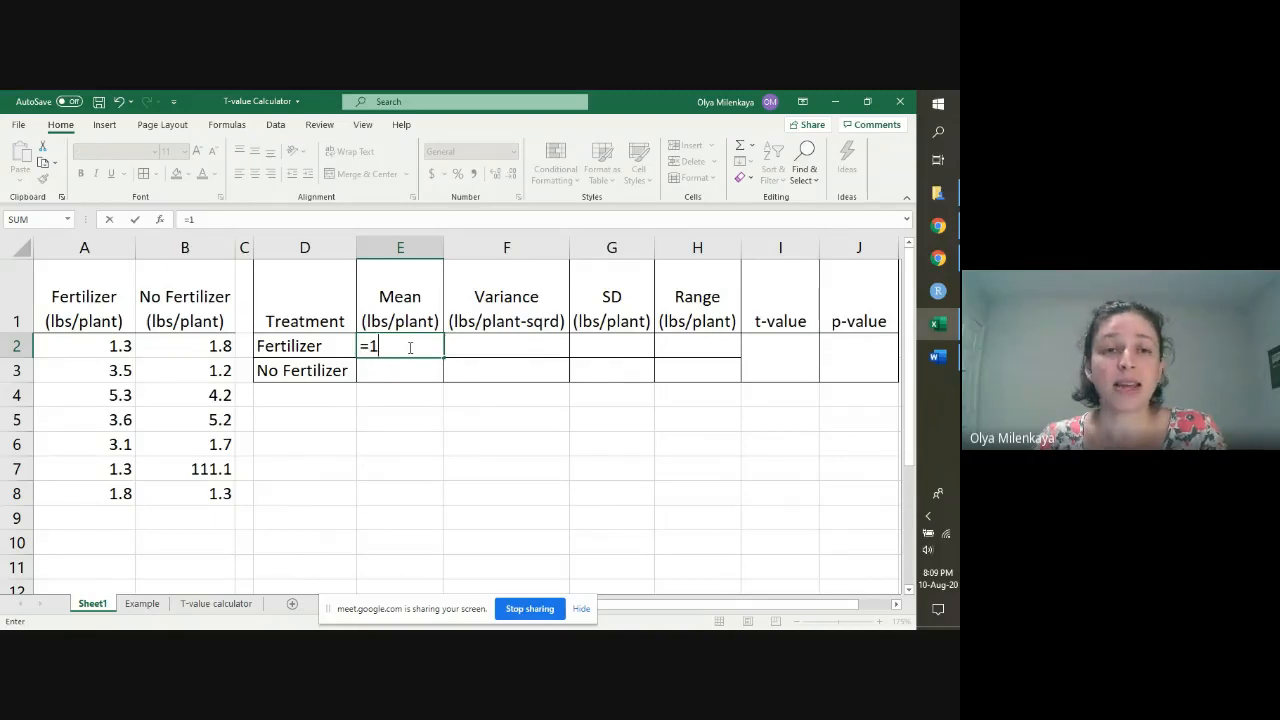
{"action": "type", "text": "+3"}
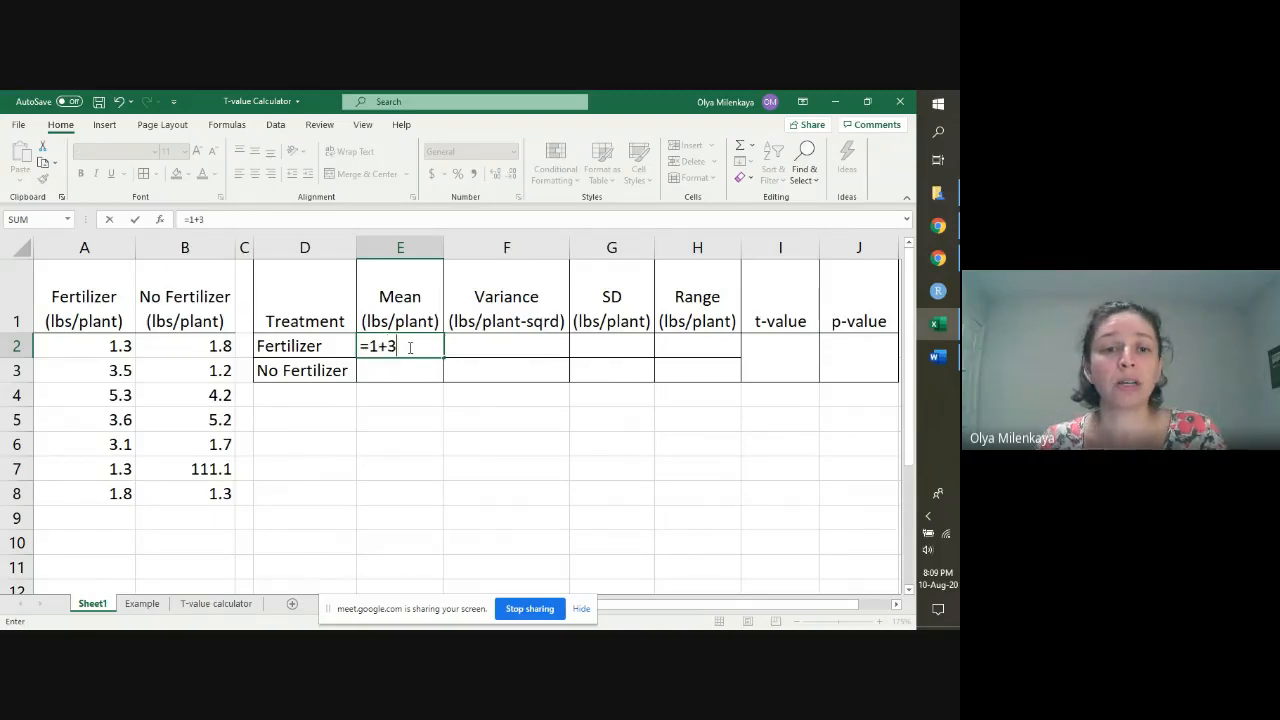
{"action": "key", "text": "Return"}
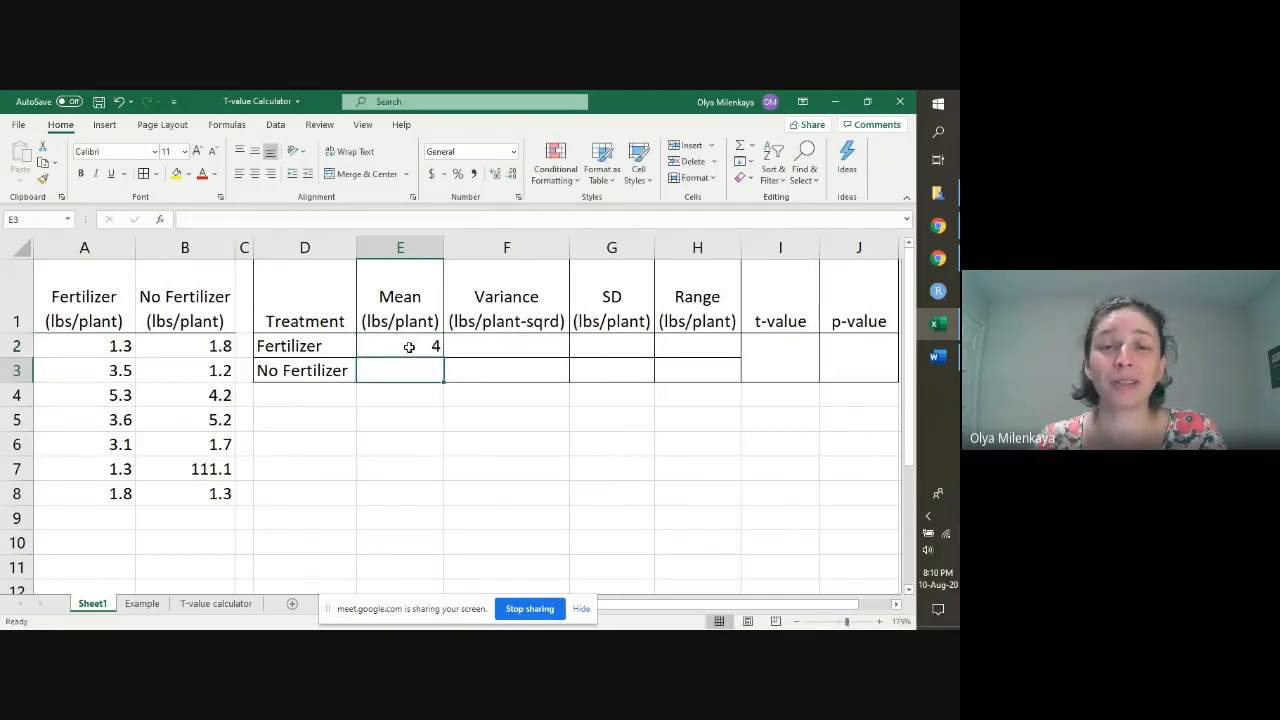
{"action": "left_click", "coordinate": [409, 347]}
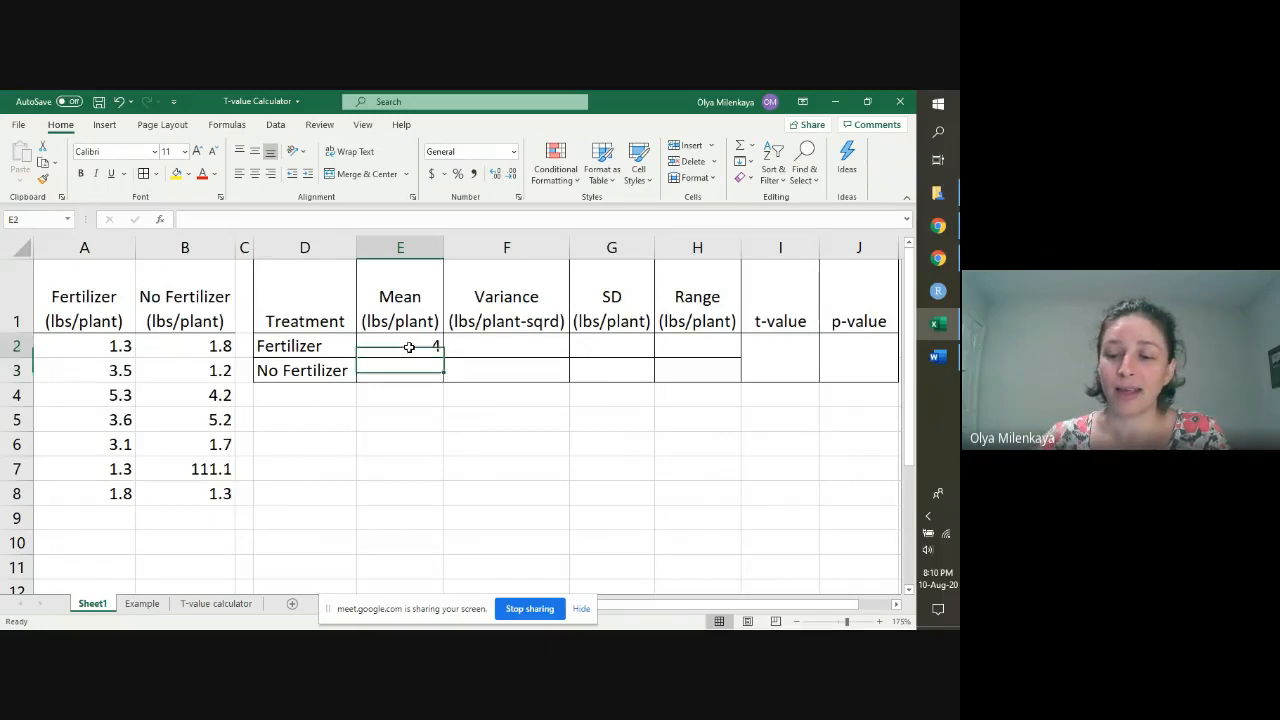
{"action": "key", "text": "Delete"}
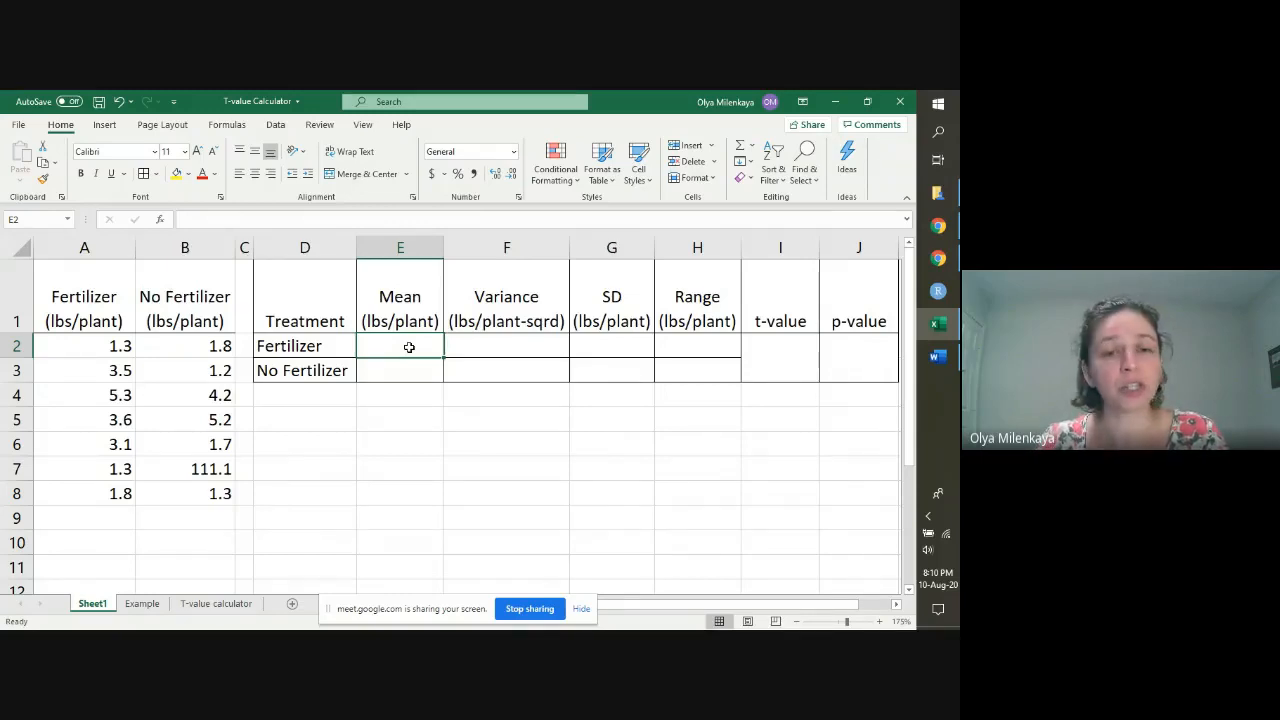
Step: Calculate the Fertilizer mean in E2 with the formula =AVERAGE(A2:A8)
{"action": "type", "text": "="}
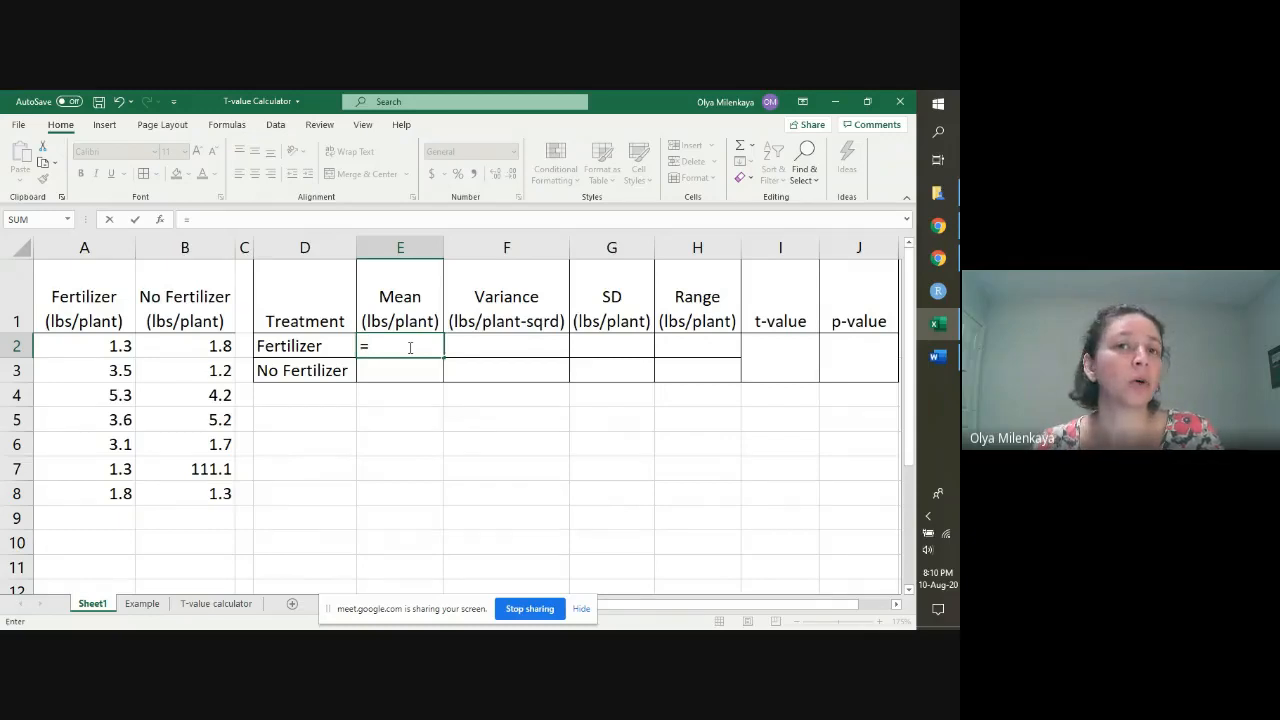
{"action": "type", "text": "AVERAGE"}
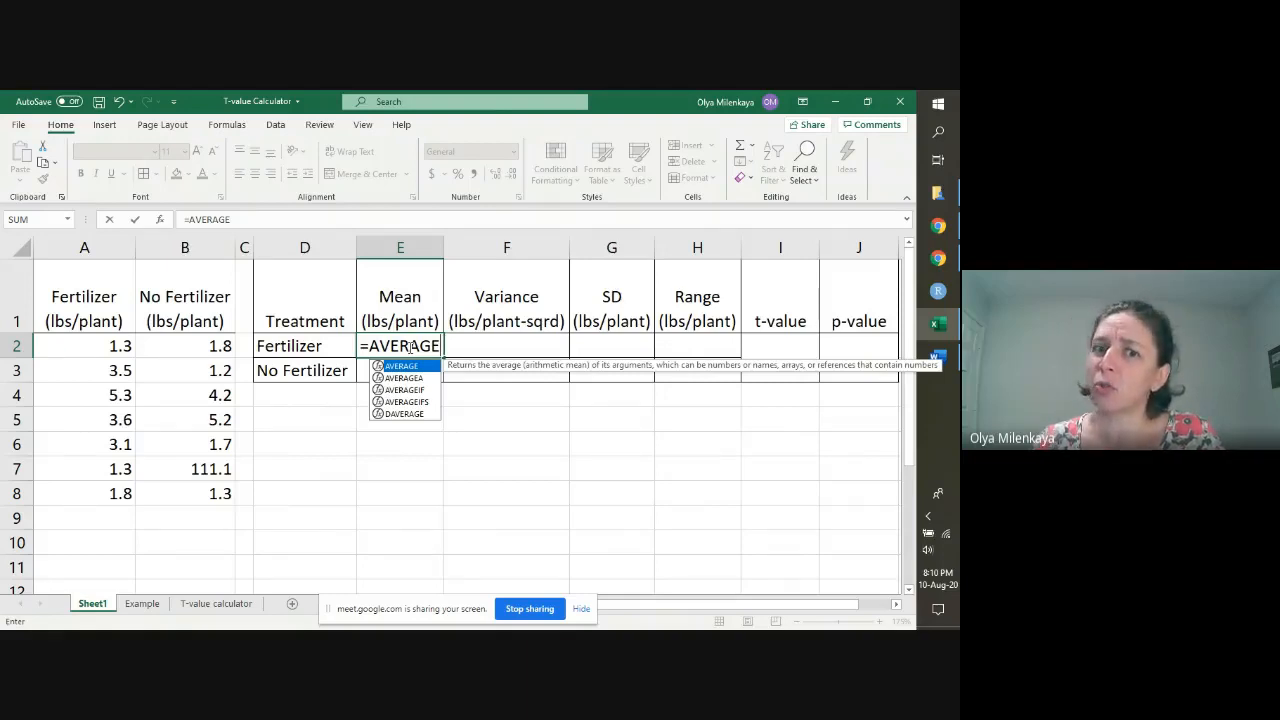
{"action": "type", "text": "("}
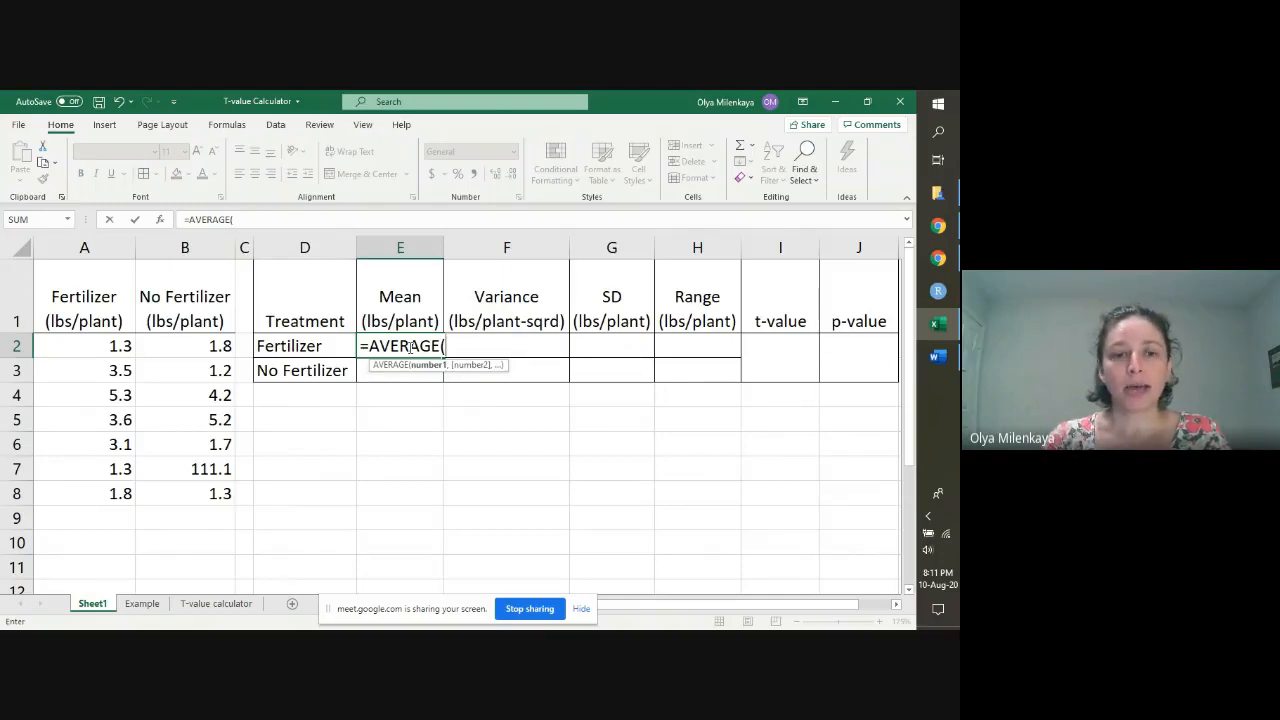
{"action": "type", "text": "A1"}
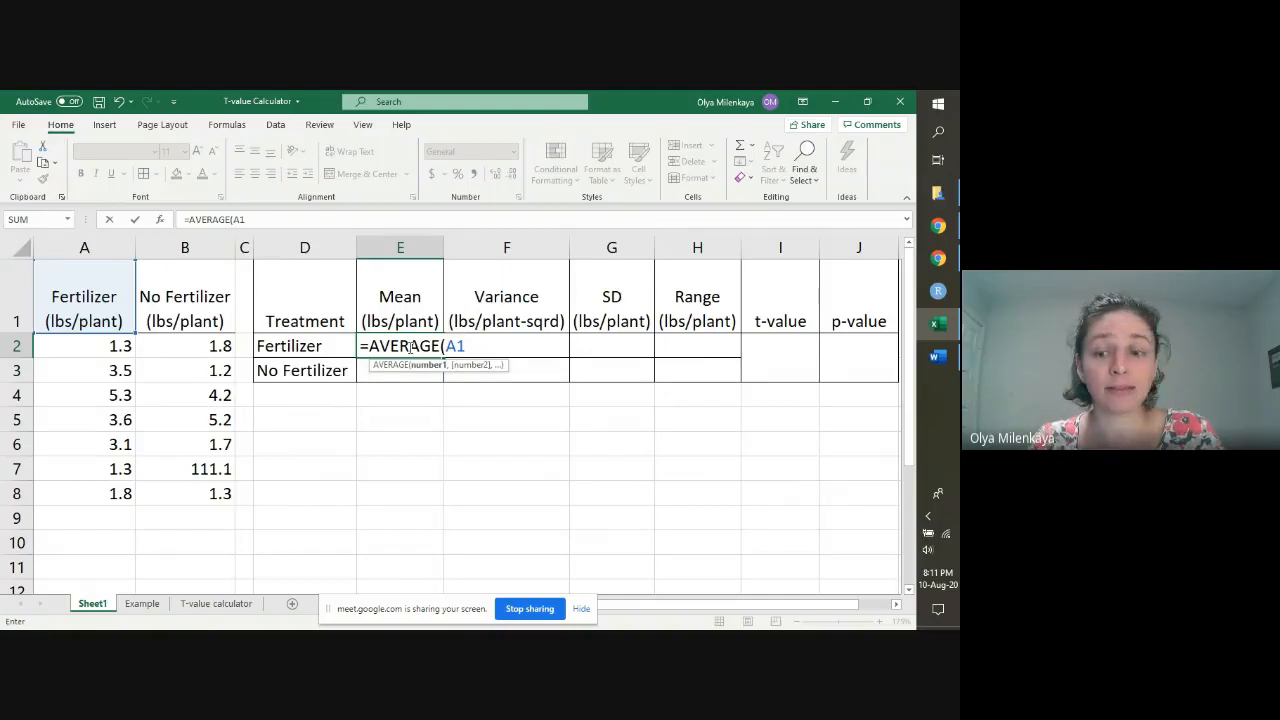
{"action": "key", "text": "BackSpace"}
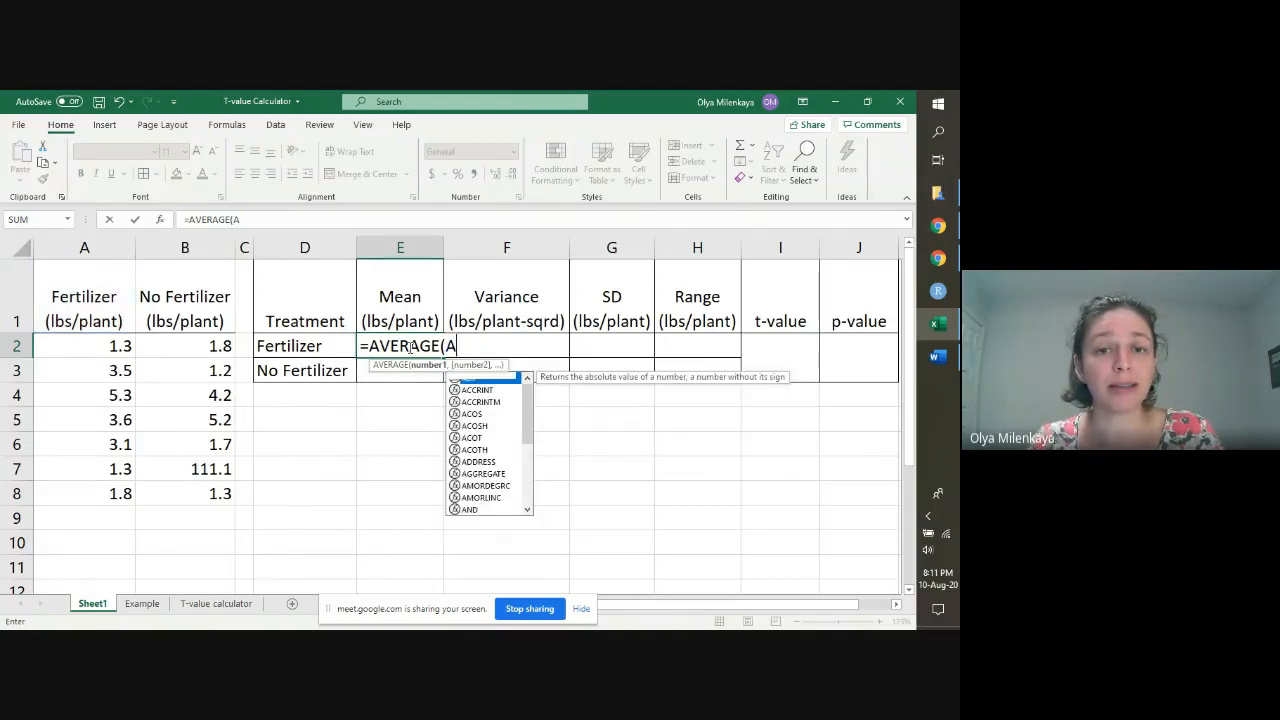
{"action": "type", "text": "2"}
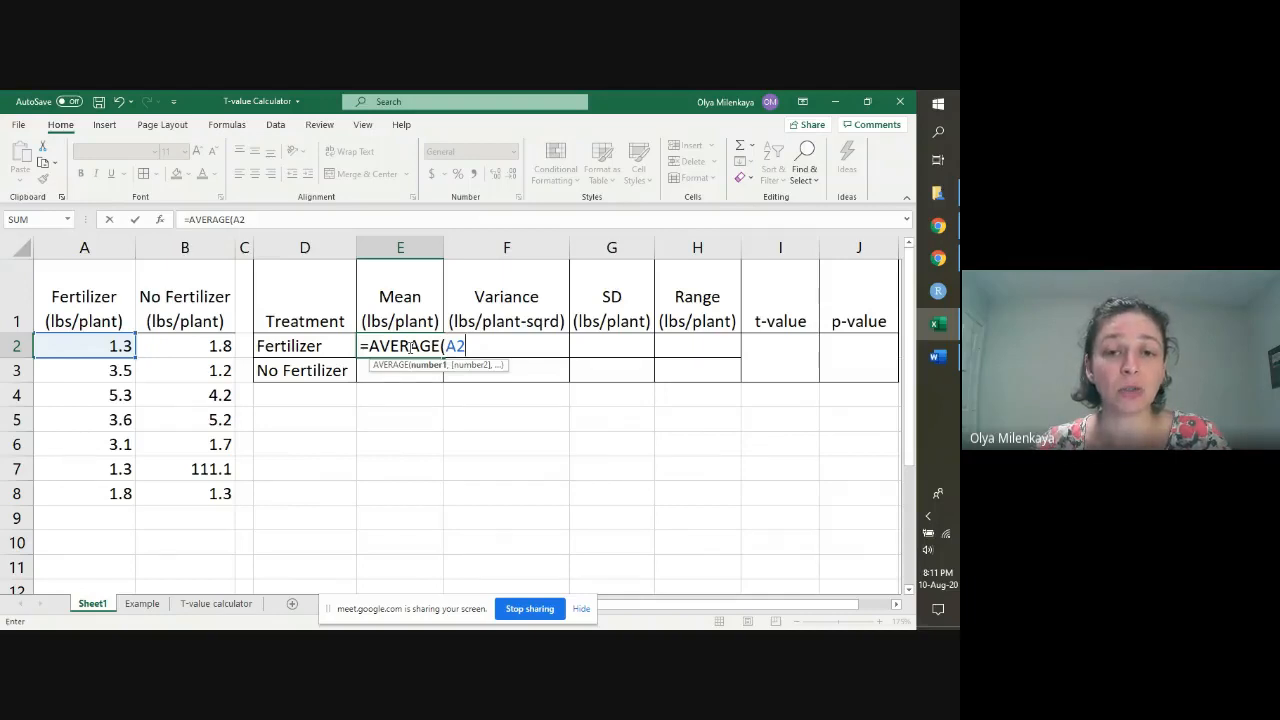
{"action": "type", "text": ":"}
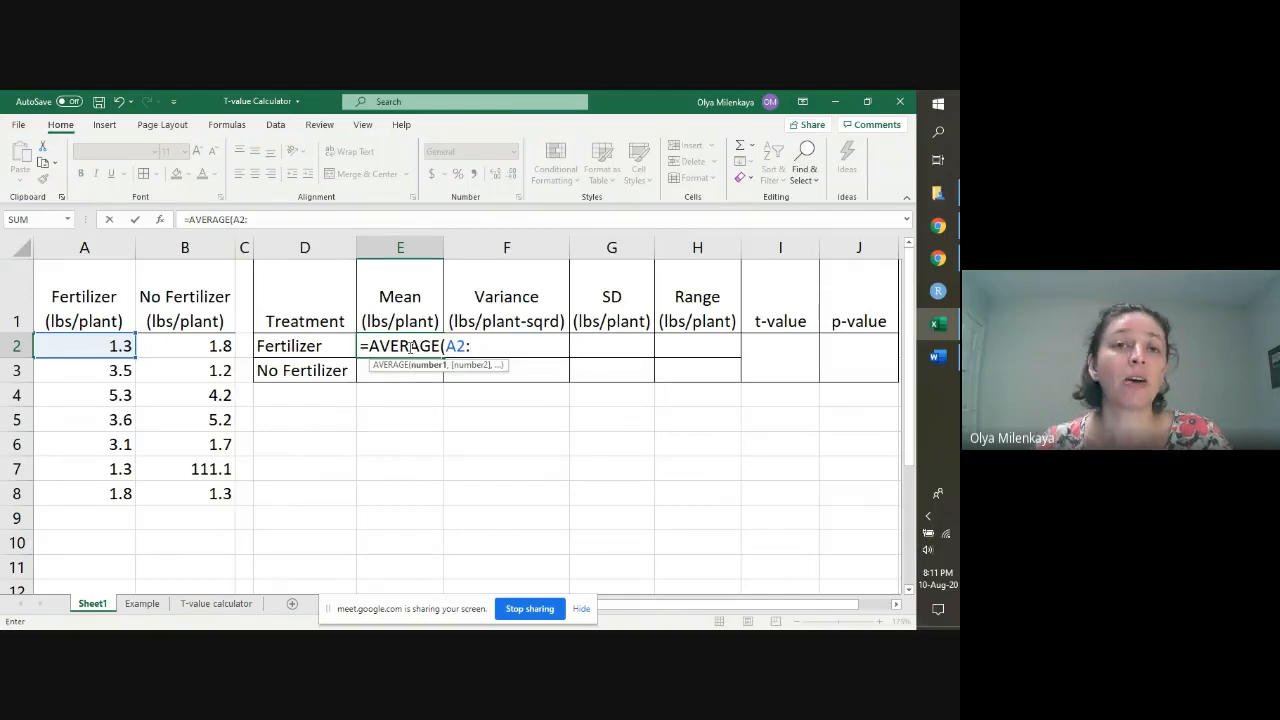
{"action": "type", "text": "A"}
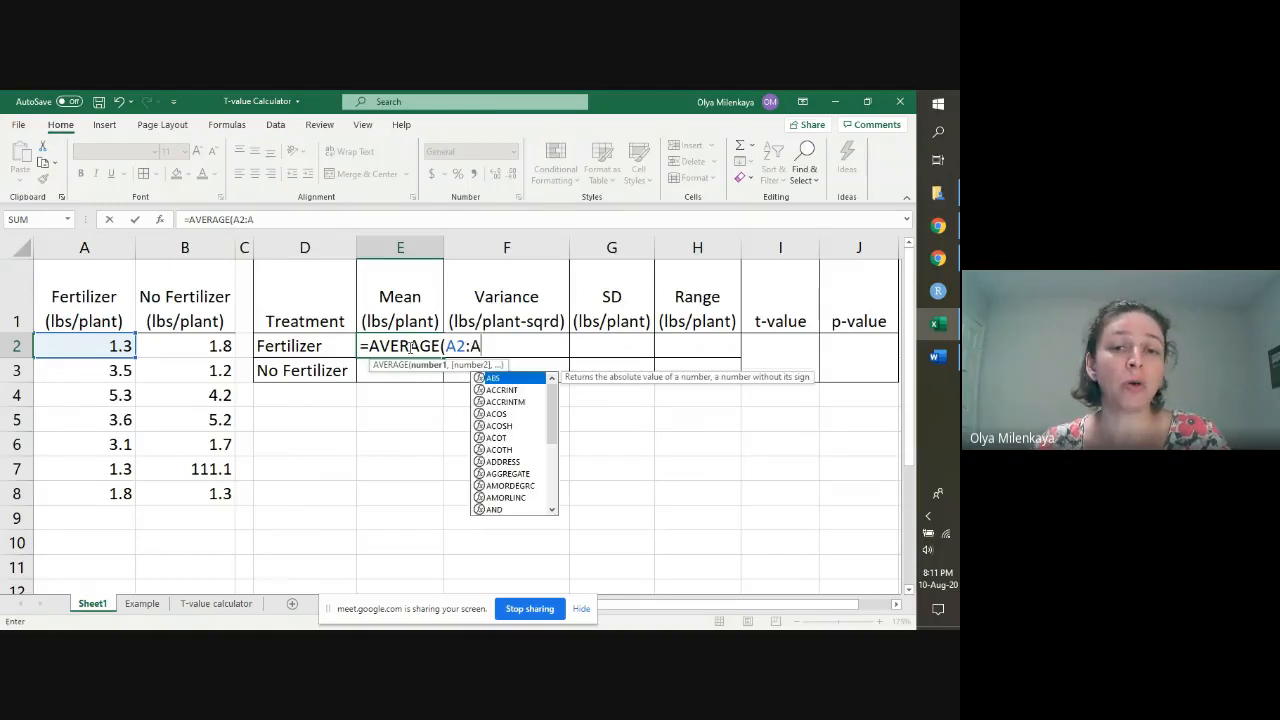
{"action": "type", "text": "9"}
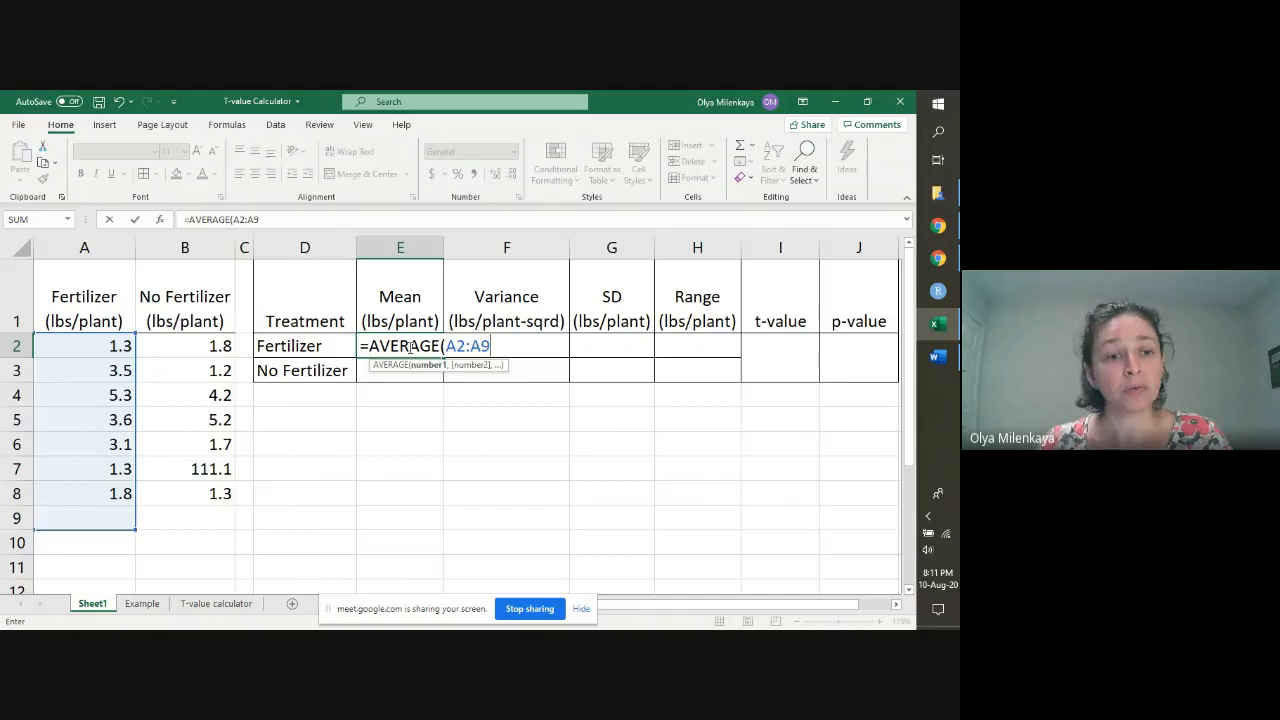
{"action": "key", "text": "BackSpace"}
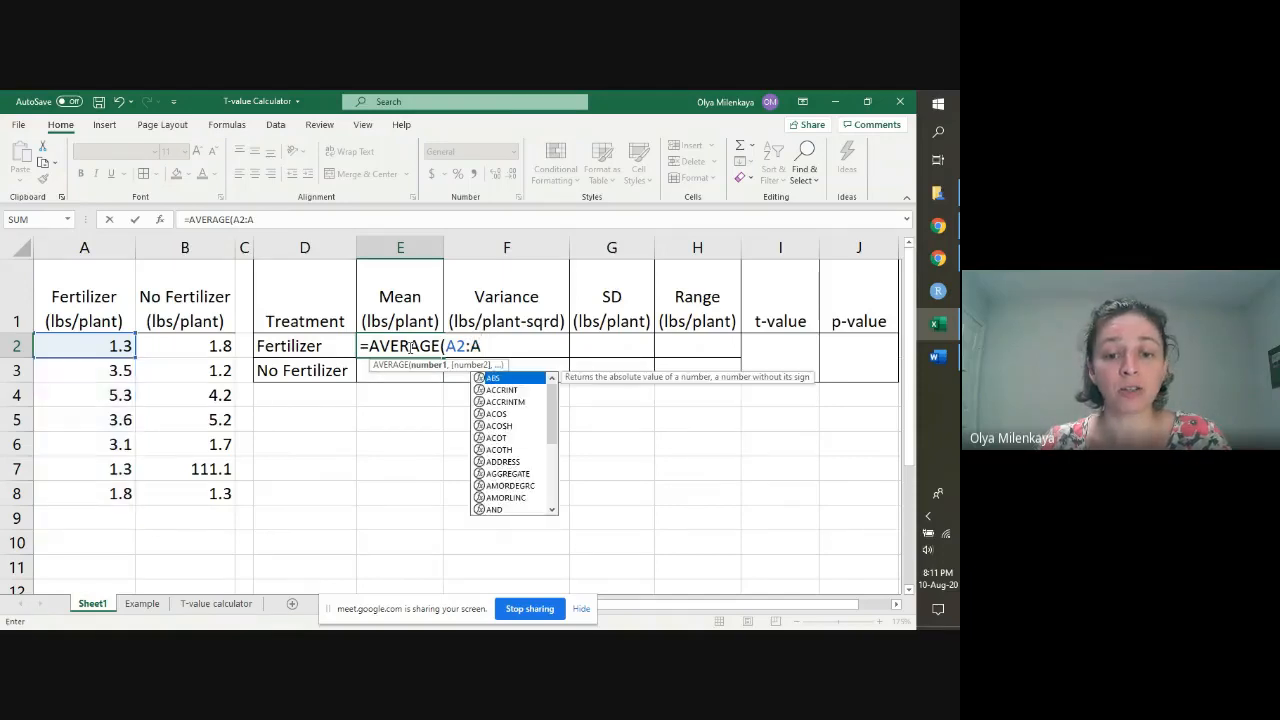
{"action": "type", "text": "8"}
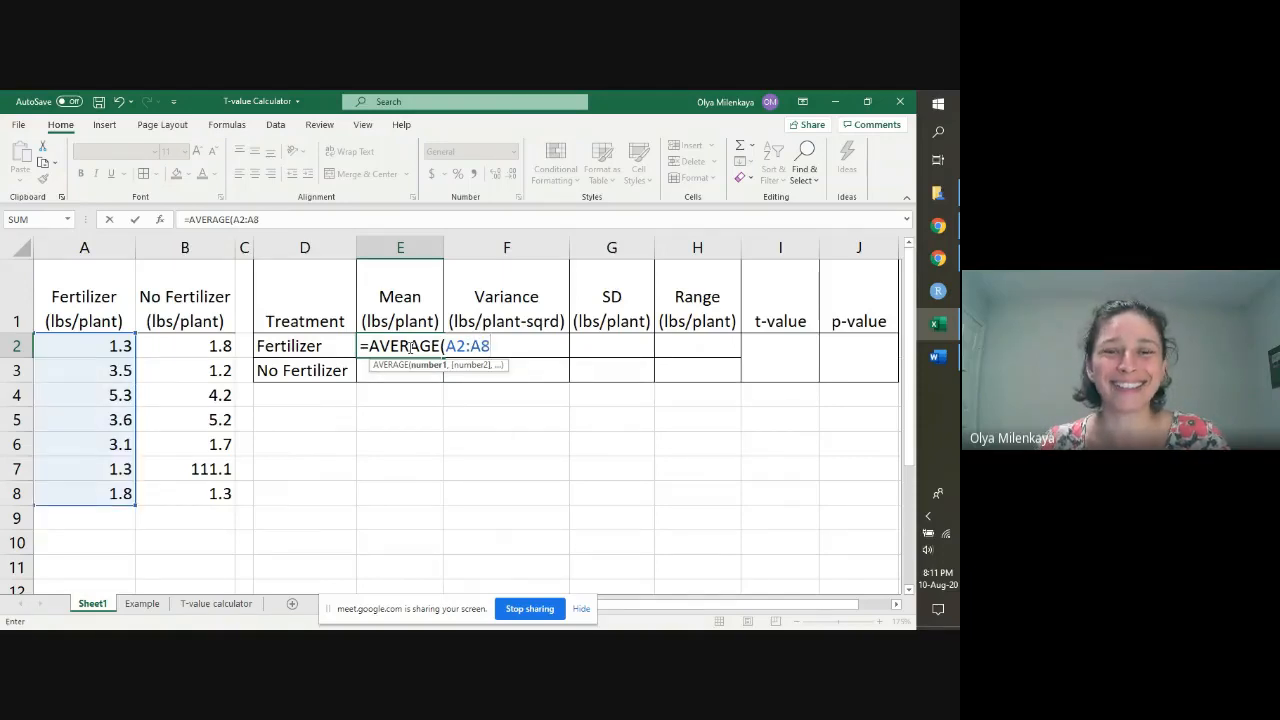
{"action": "type", "text": ")"}
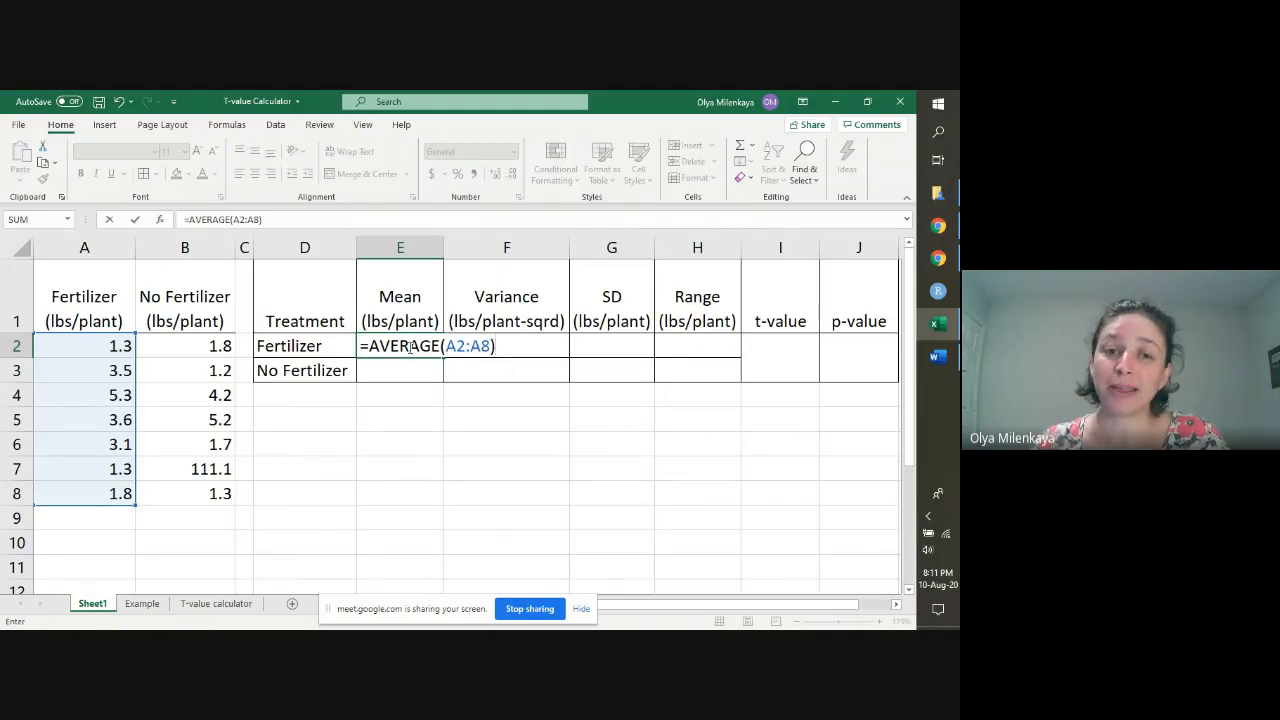
{"action": "key", "text": "Return"}
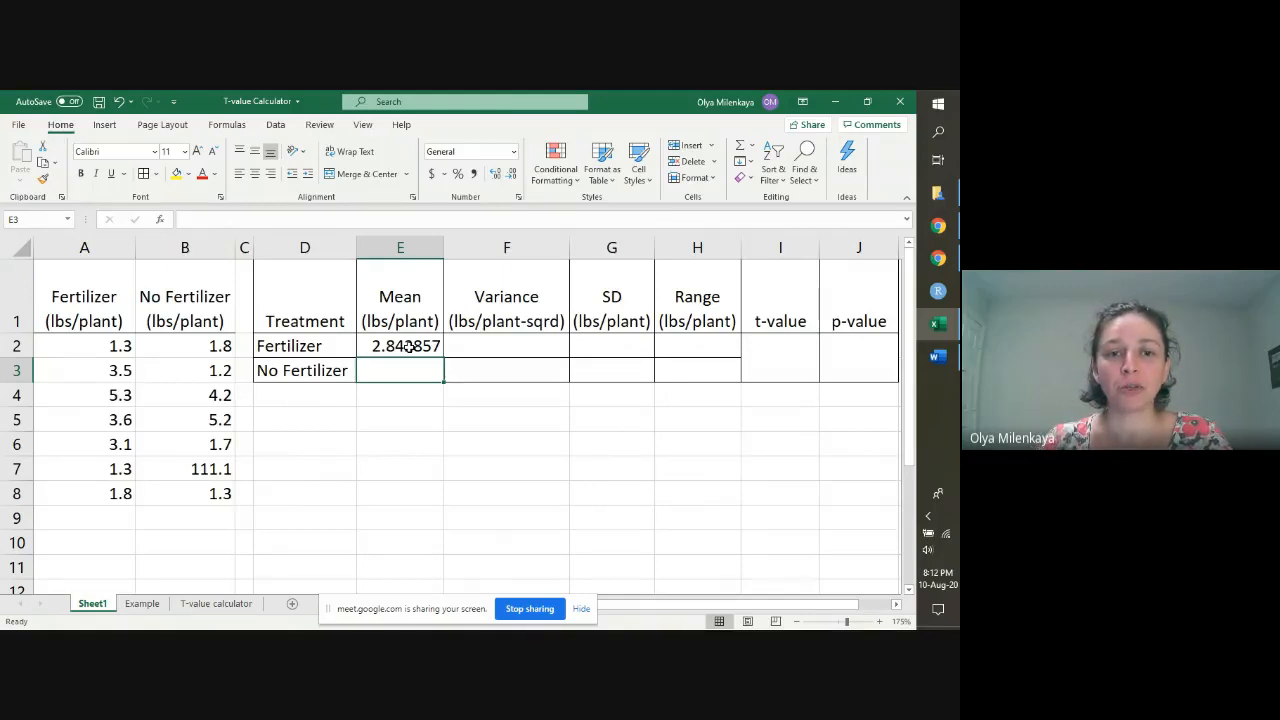
Step: Calculate the No Fertilizer mean in E3 with the formula =AVERAGE(B2:B8)
{"action": "type", "text": "=AVERAGE("}
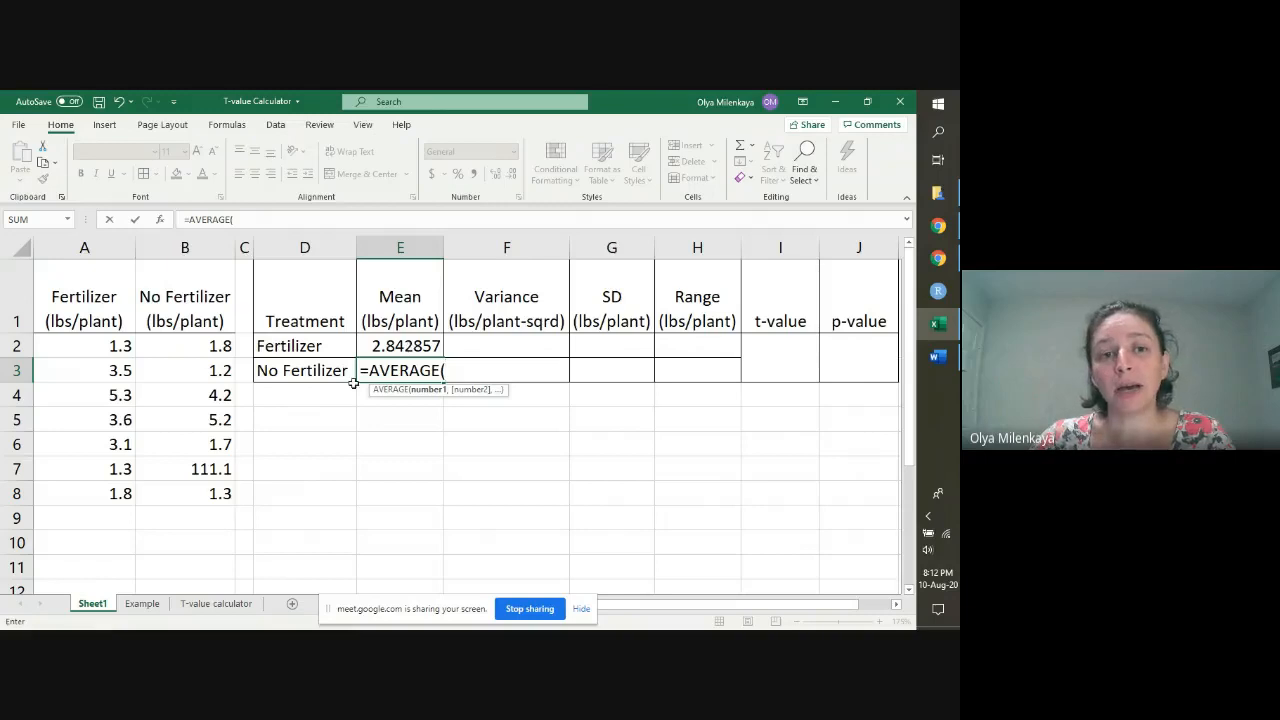
{"action": "left_click", "coordinate": [196, 346]}
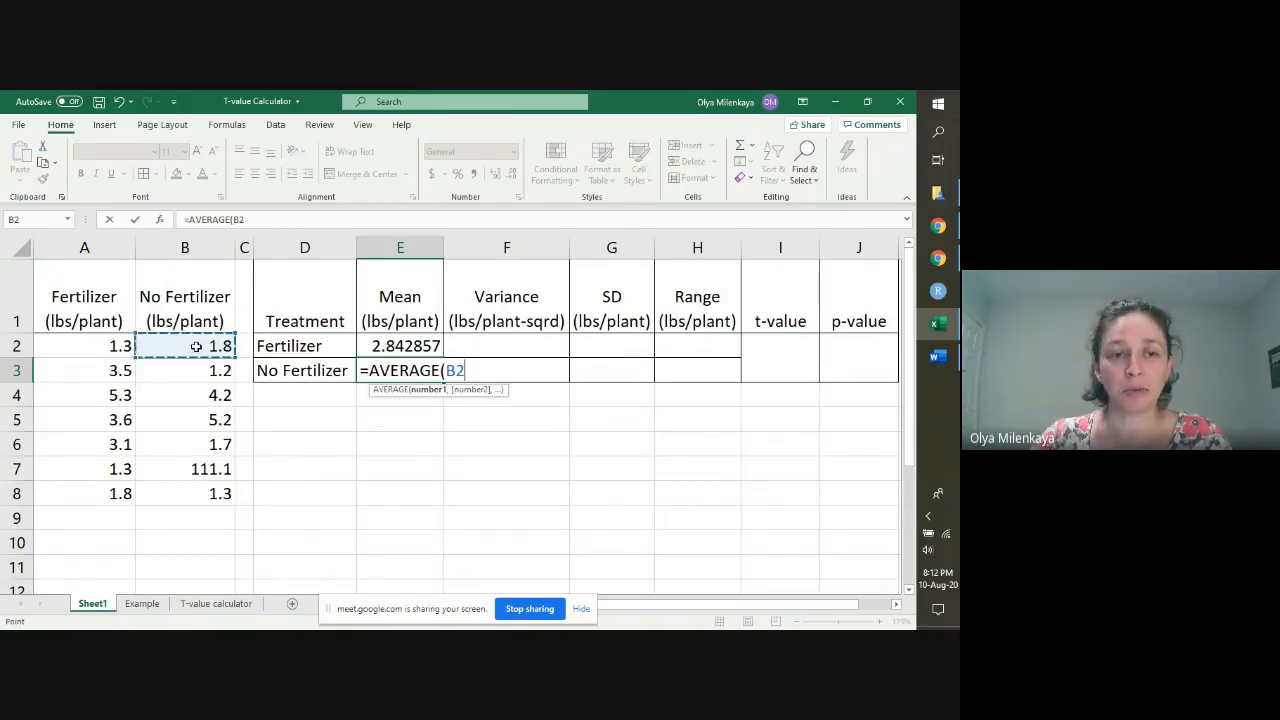
{"action": "left_click_drag", "start_coordinate": [196, 346], "coordinate": [200, 489]}
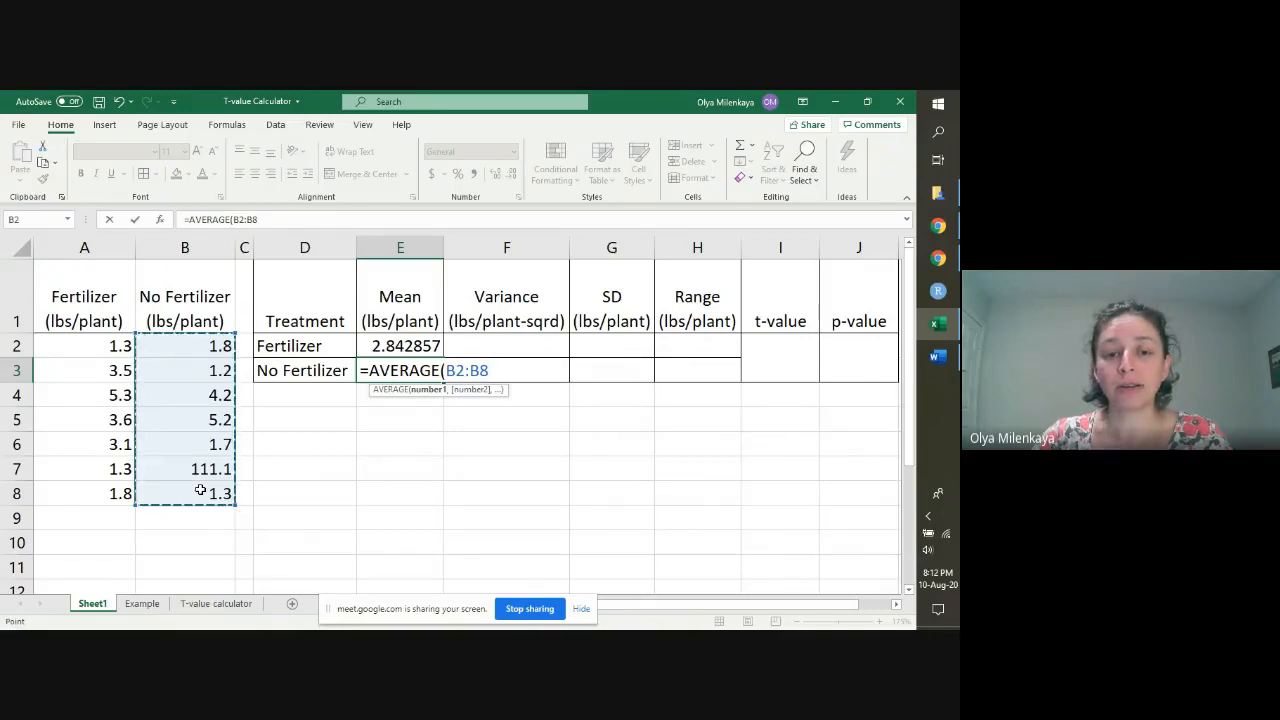
{"action": "type", "text": ")"}
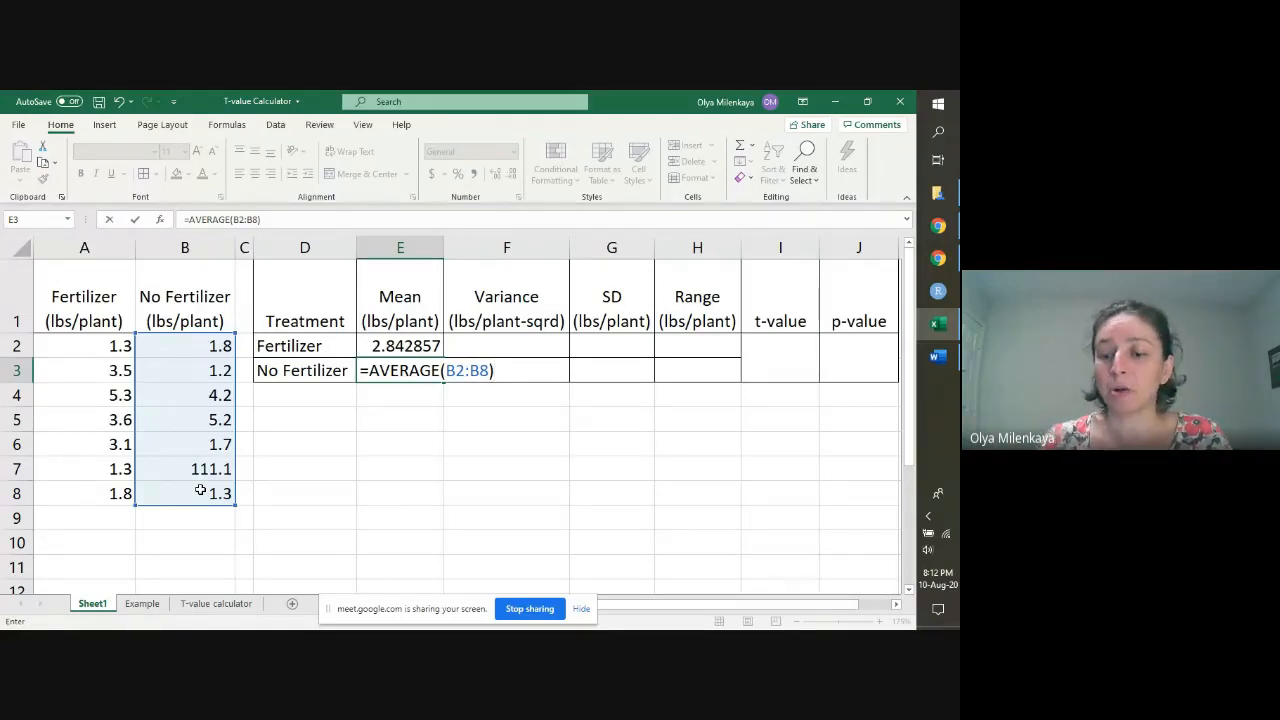
{"action": "key", "text": "Return"}
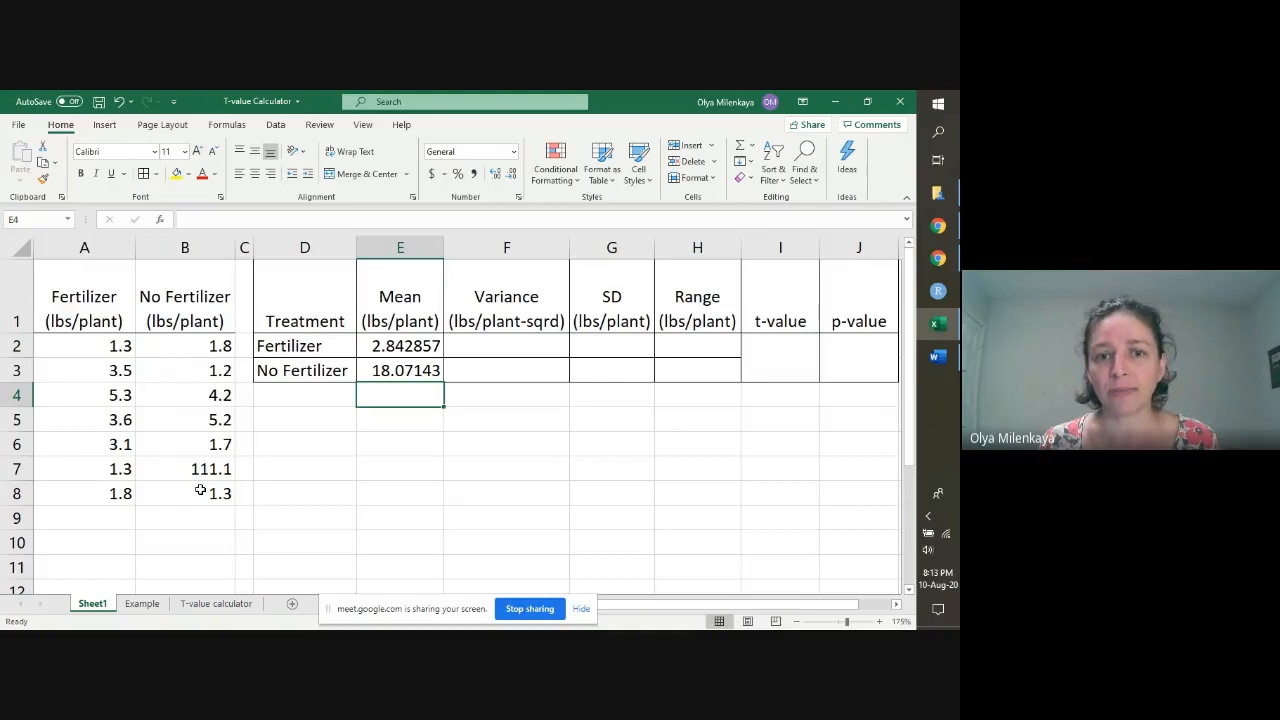
Step: Correct the mistyped No Fertilizer yield in cell B7 to 1.1
{"action": "key", "text": "Up"}
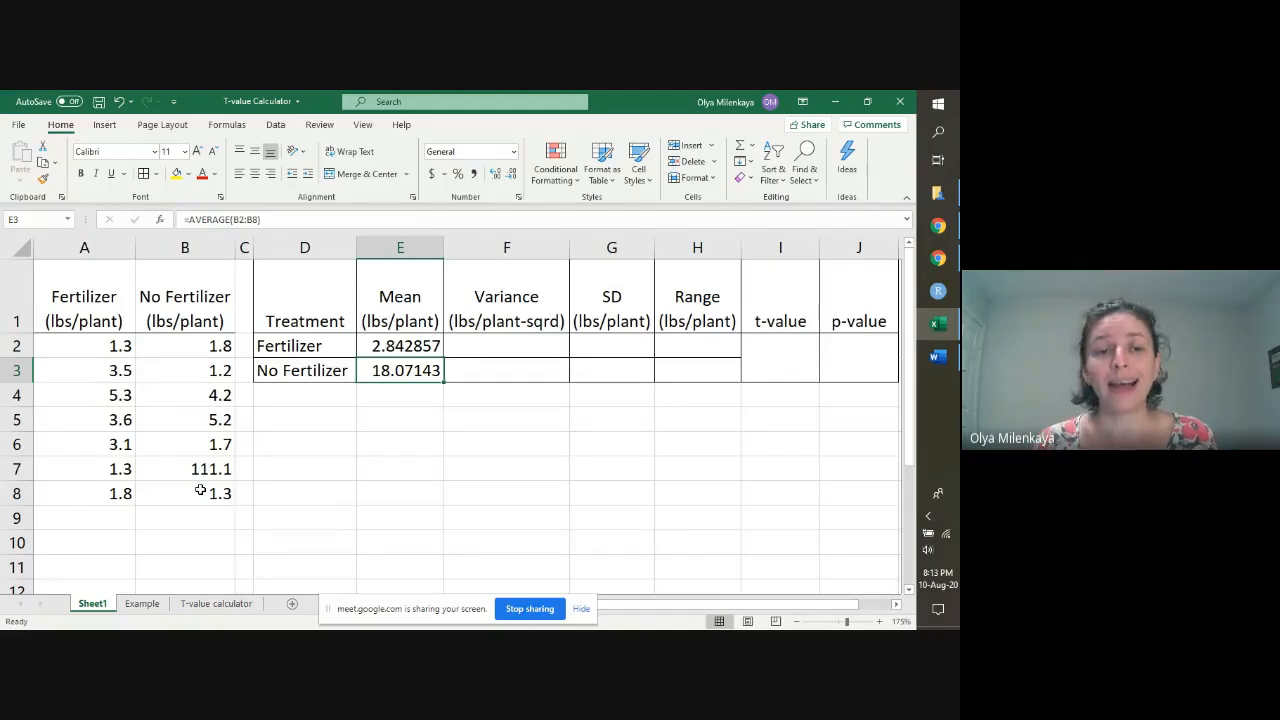
{"action": "key", "text": "Left"}
{"action": "key", "text": "Left"}
{"action": "key", "text": "Left"}
{"action": "key", "text": "Down"}
{"action": "key", "text": "Down"}
{"action": "key", "text": "Down"}
{"action": "key", "text": "Down"}
{"action": "key", "text": "Down"}
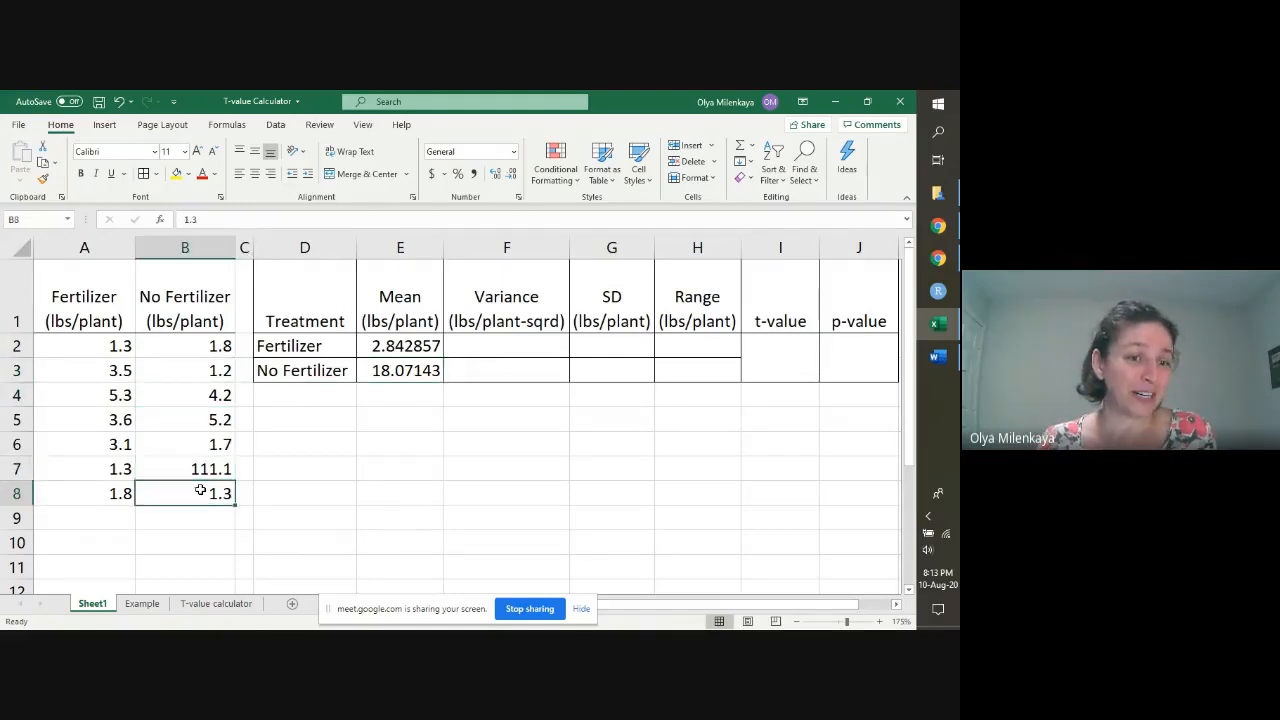
{"action": "key", "text": "Up"}
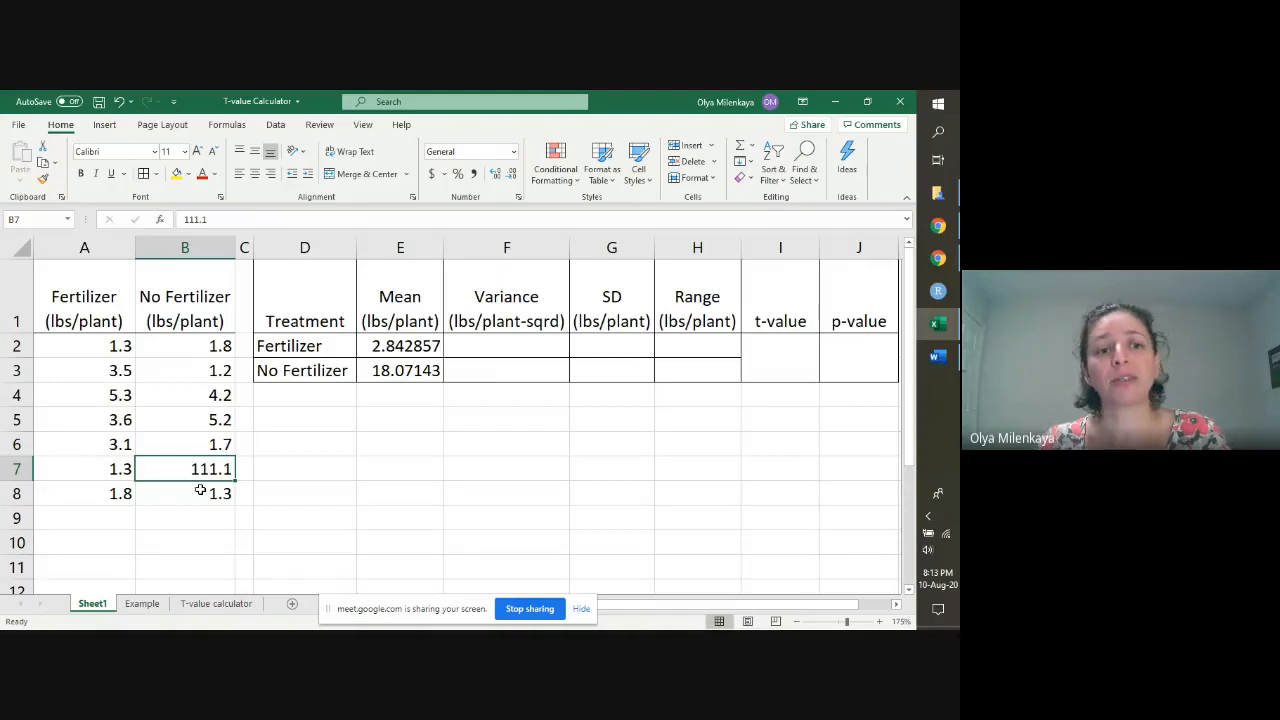
{"action": "type", "text": "1.1"}
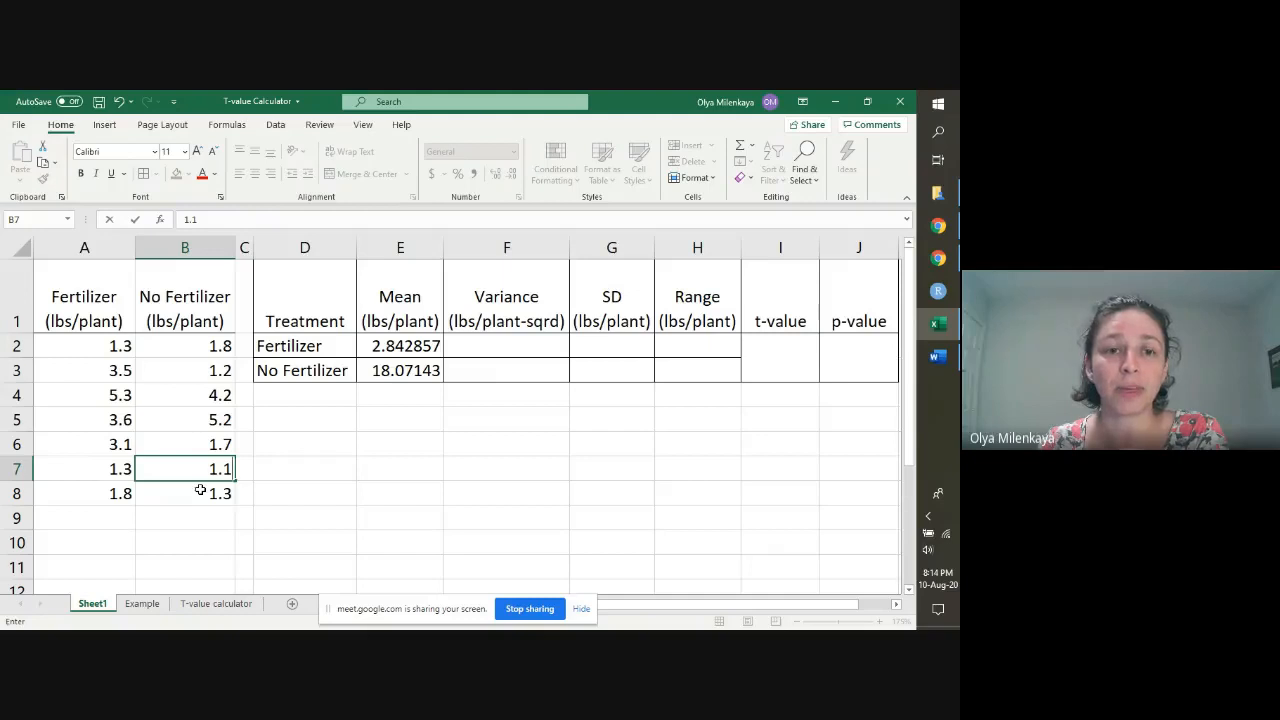
{"action": "key", "text": "Return"}
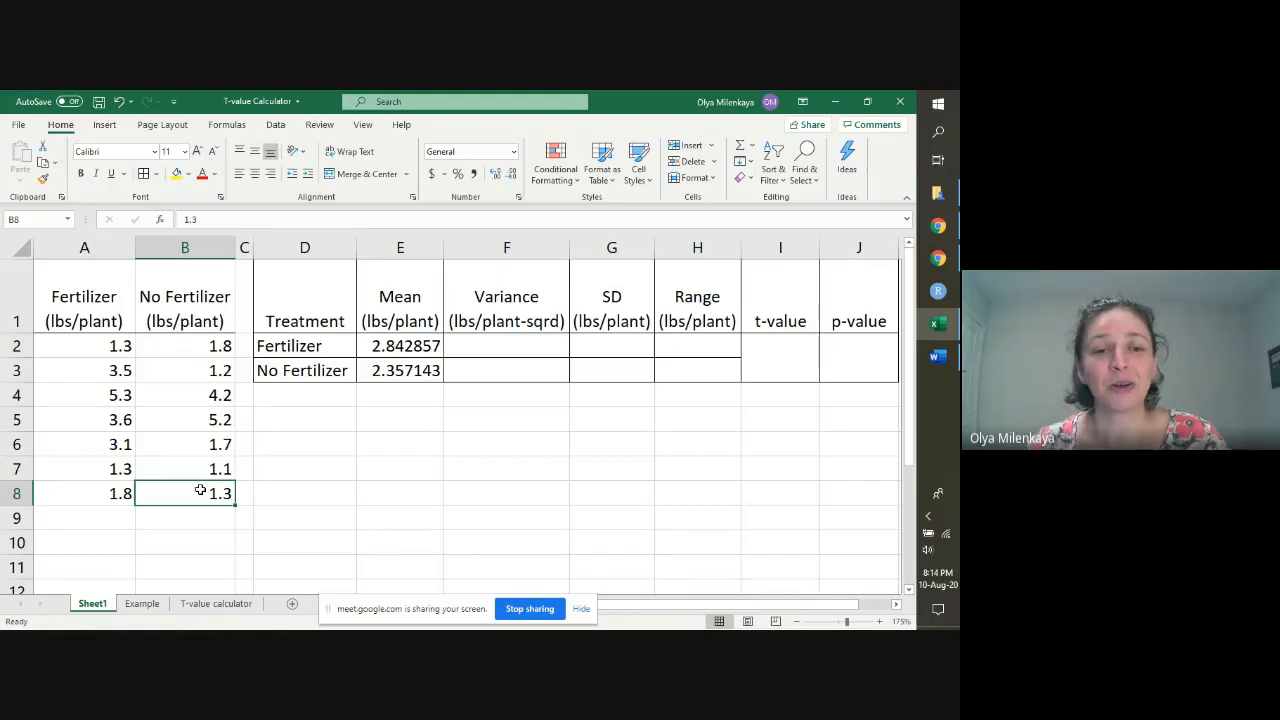
Step: Calculate the Fertilizer variance in F2 with the formula =VAR(A2:A8)
{"action": "key", "text": "Right"}
{"action": "key", "text": "Up"}
{"action": "key", "text": "Up"}
{"action": "key", "text": "Up"}
{"action": "key", "text": "Up"}
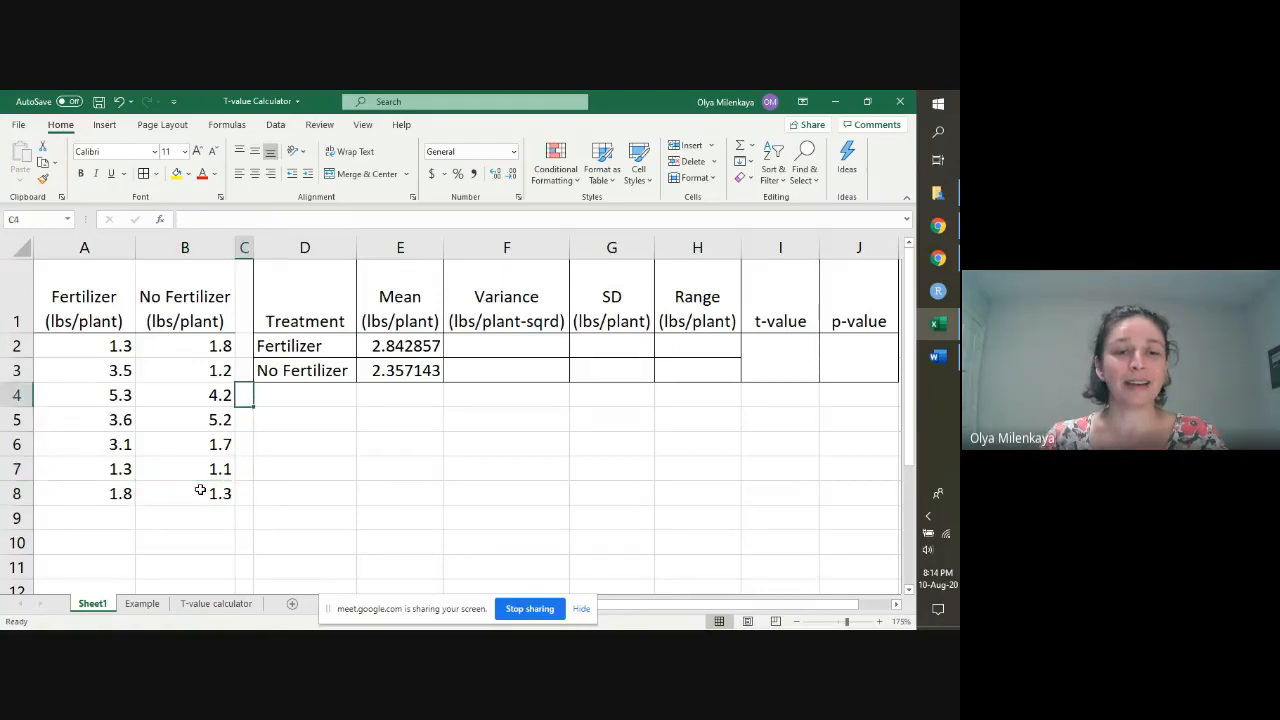
{"action": "key", "text": "Up"}
{"action": "key", "text": "Right"}
{"action": "key", "text": "Right"}
{"action": "key", "text": "Up"}
{"action": "key", "text": "Right"}
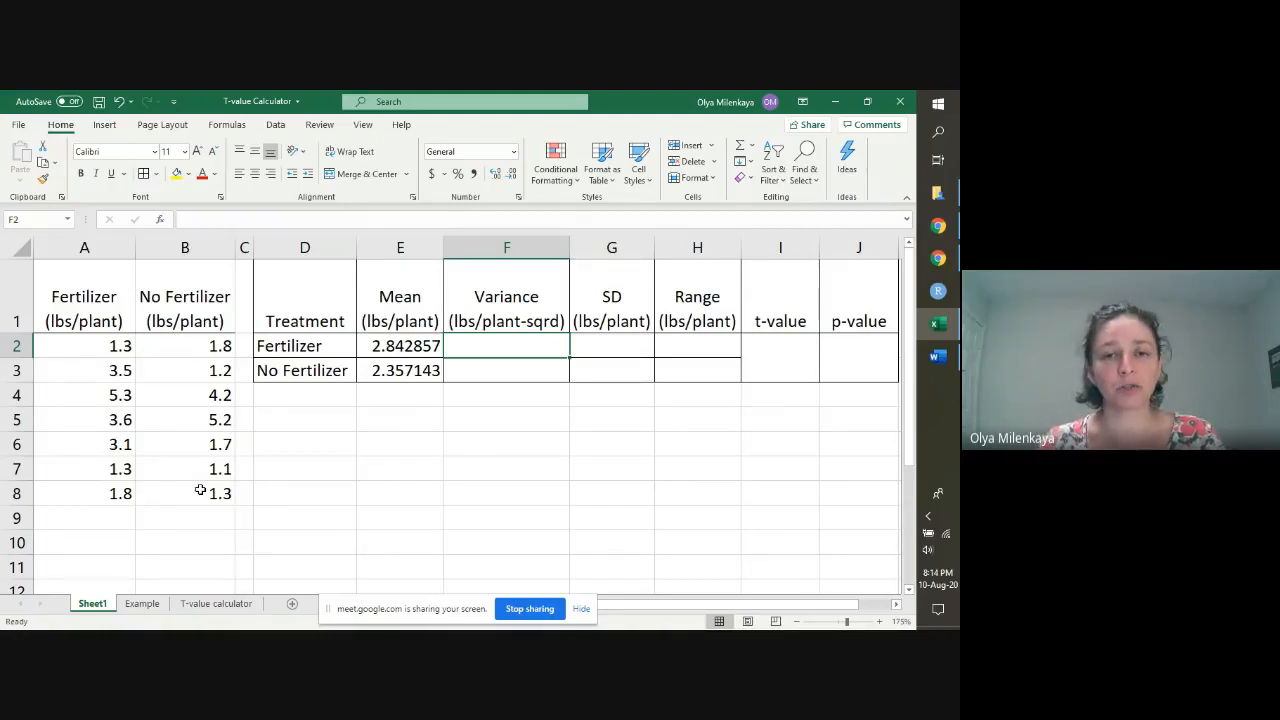
{"action": "type", "text": "="}
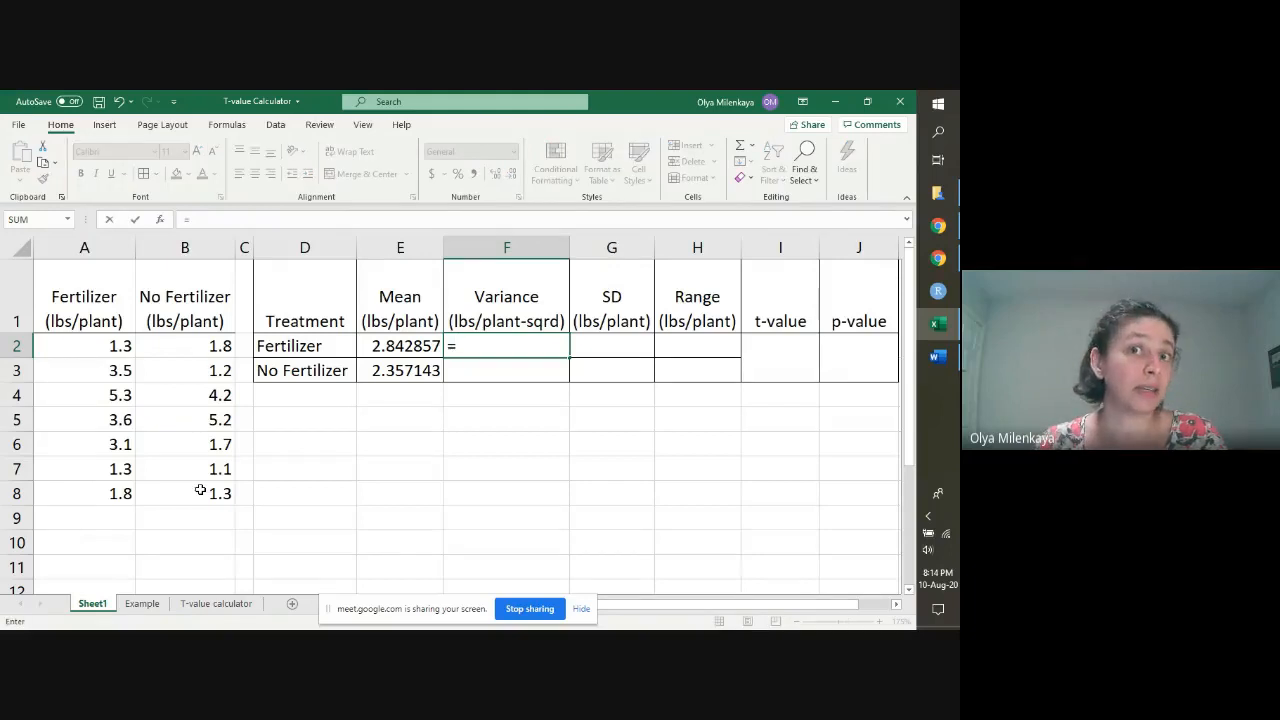
{"action": "type", "text": "VAR"}
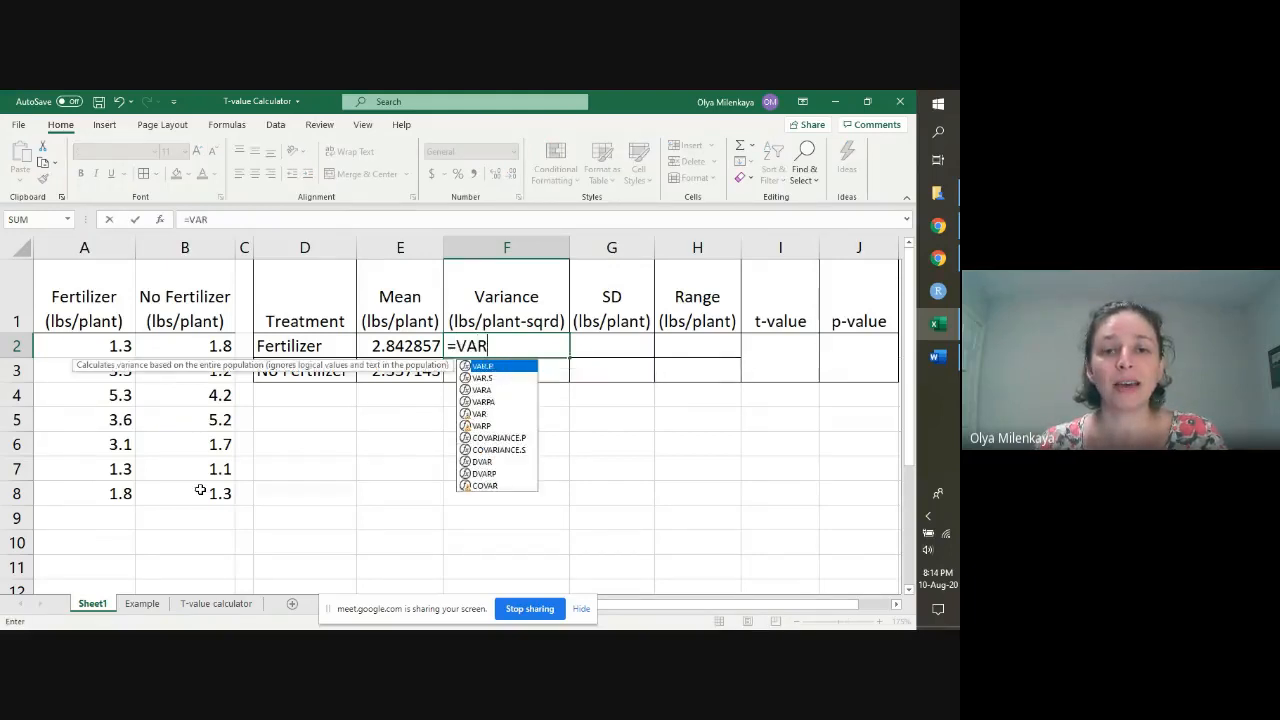
{"action": "type", "text": "("}
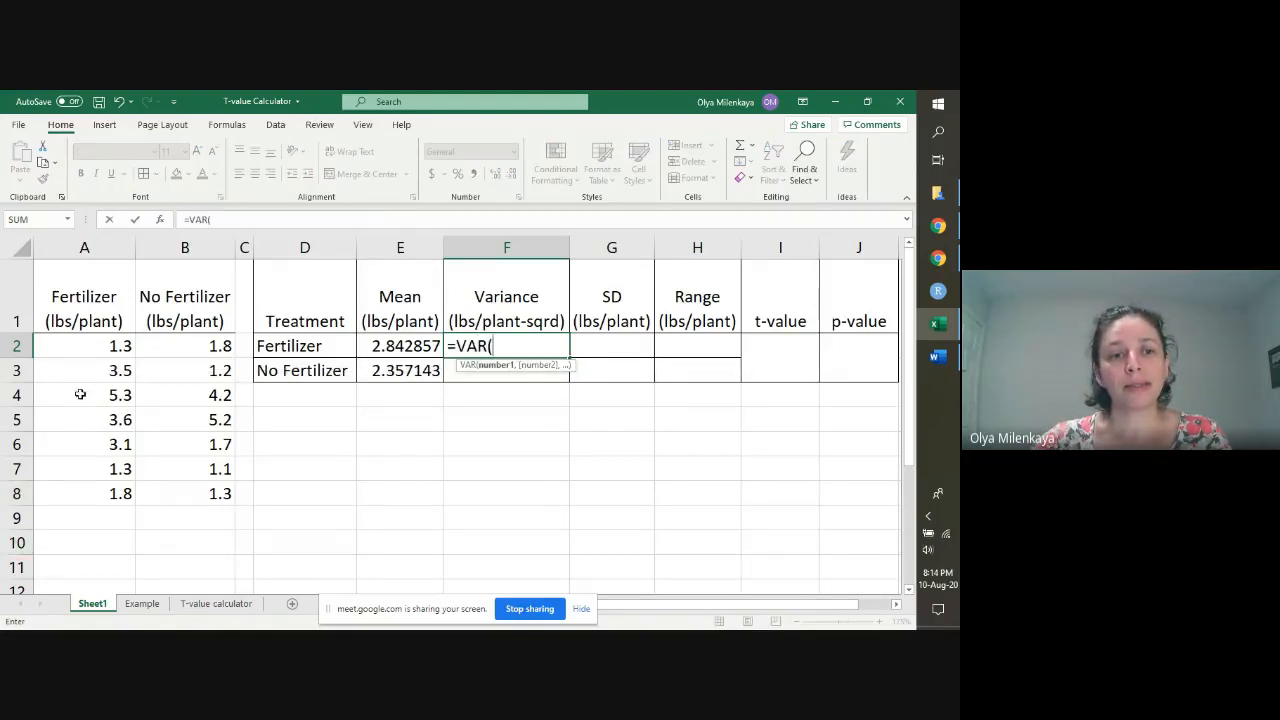
{"action": "left_click_drag", "start_coordinate": [99, 345], "coordinate": [97, 493]}
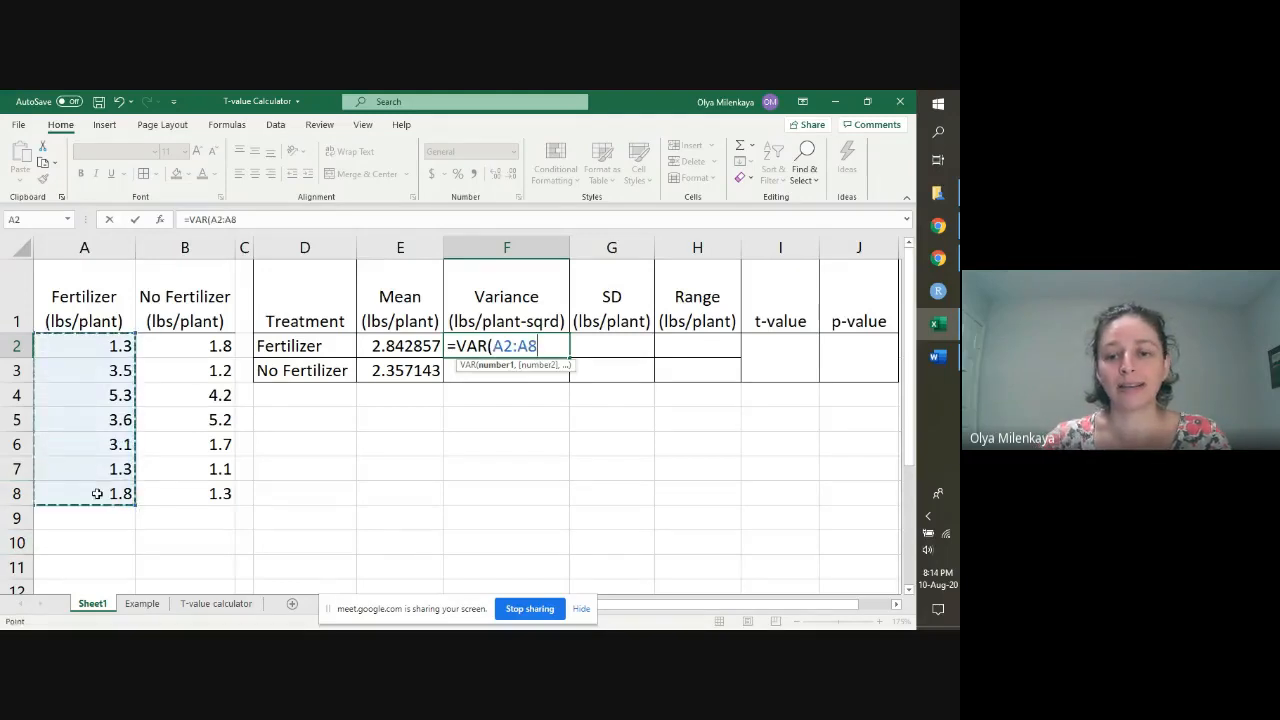
{"action": "type", "text": ")"}
{"action": "key", "text": "Return"}
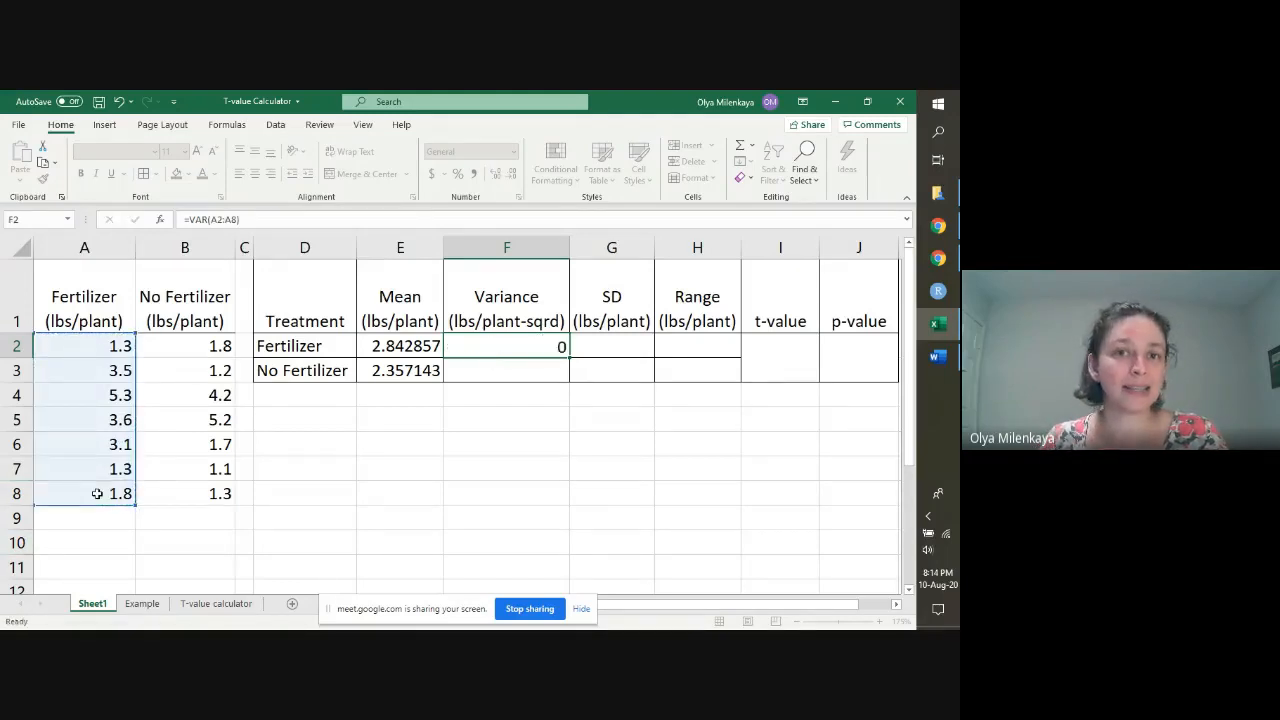
Step: Calculate the No Fertilizer variance in F3 with the formula =VAR(B2:B8)
{"action": "type", "text": "="}
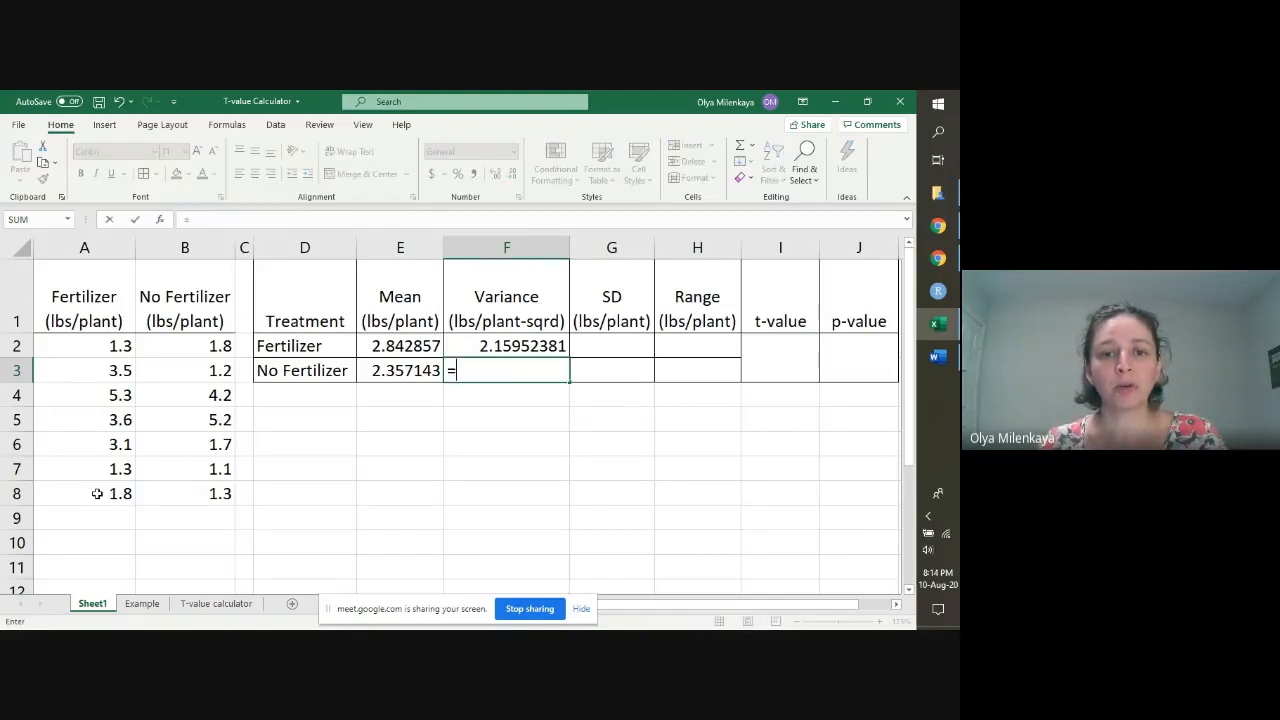
{"action": "type", "text": "VAR("}
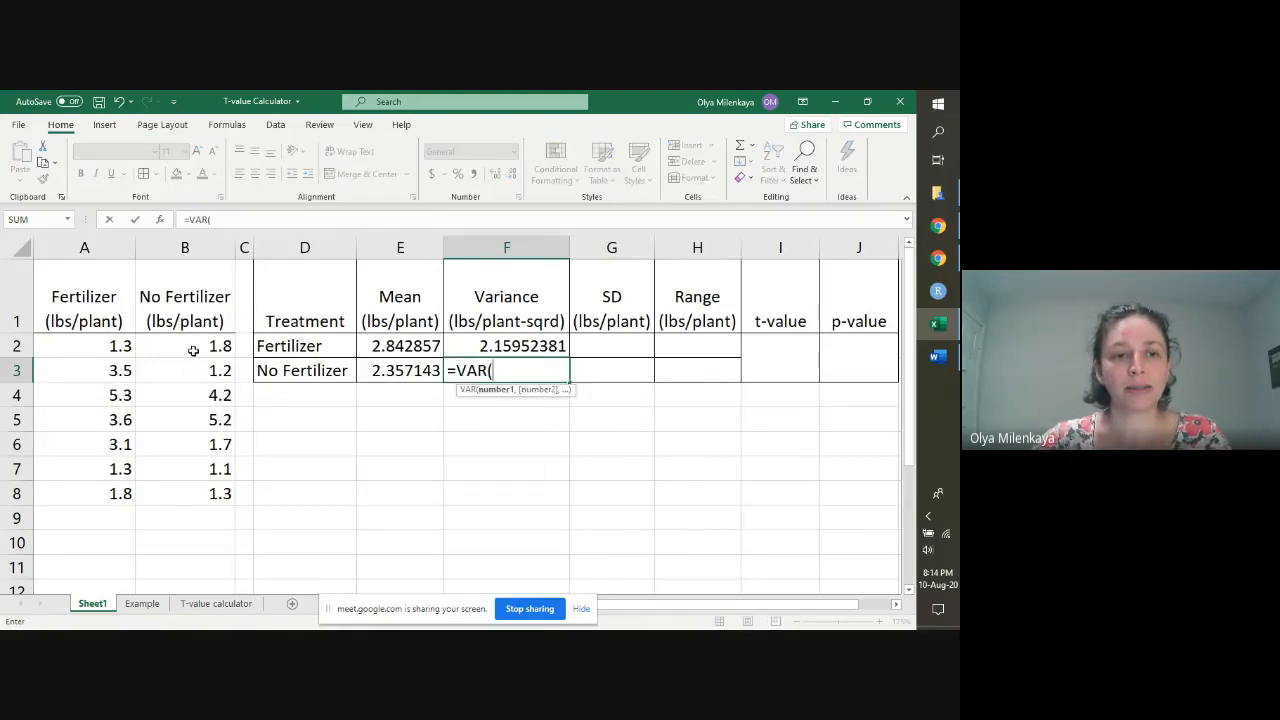
{"action": "left_click_drag", "start_coordinate": [193, 349], "coordinate": [214, 493]}
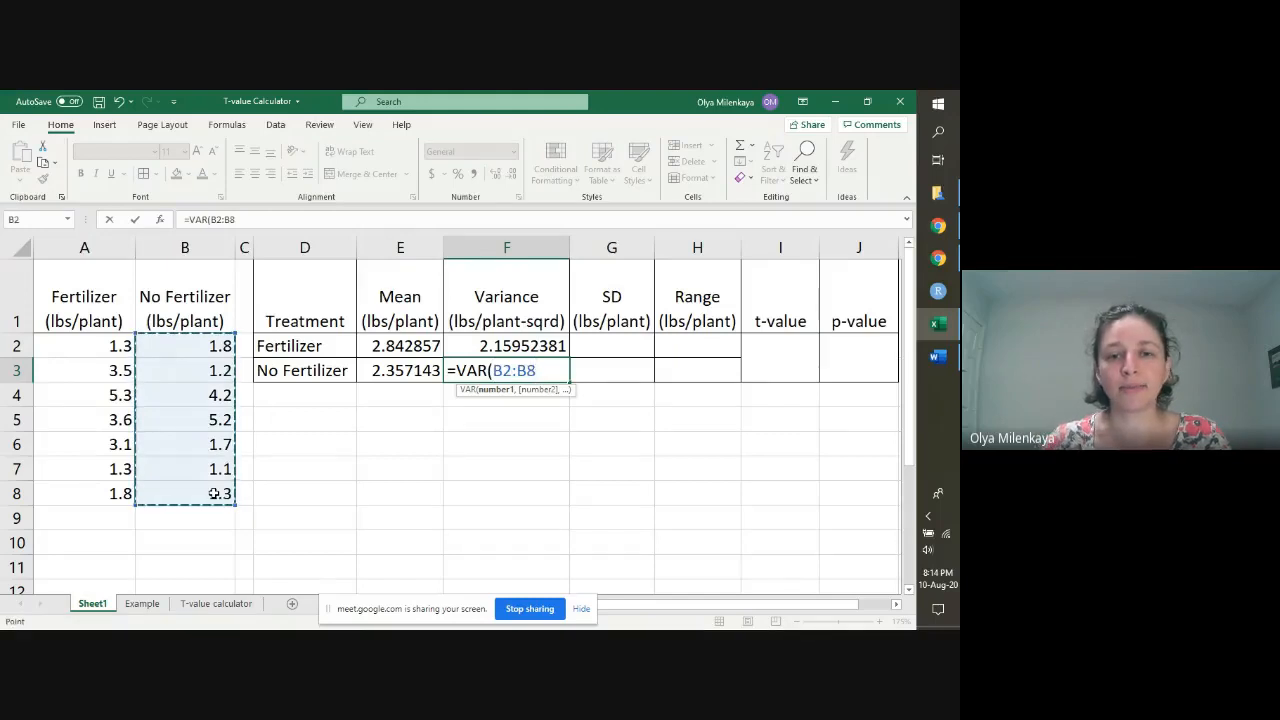
{"action": "type", "text": ")"}
{"action": "key", "text": "Return"}
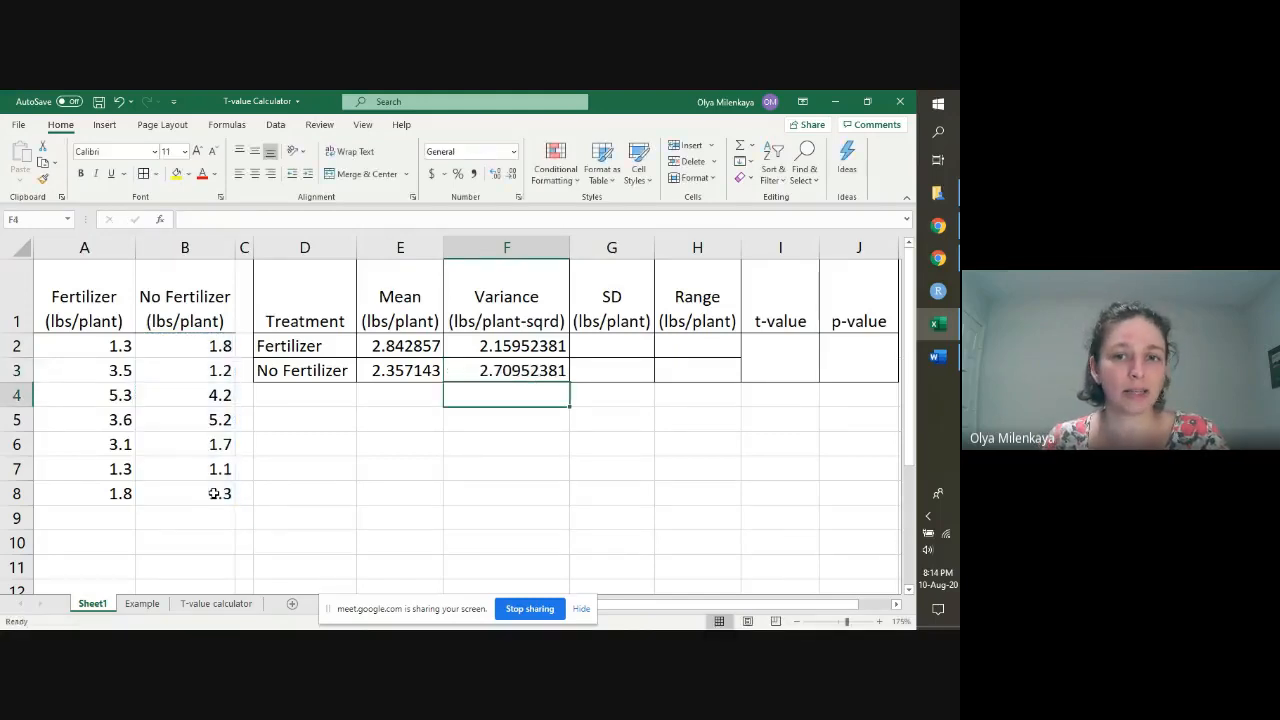
Step: Calculate the Fertilizer standard deviation in G2 with the formula =STDEV(A2:A8)
{"action": "key", "text": "Right"}
{"action": "key", "text": "Up"}
{"action": "key", "text": "Up"}
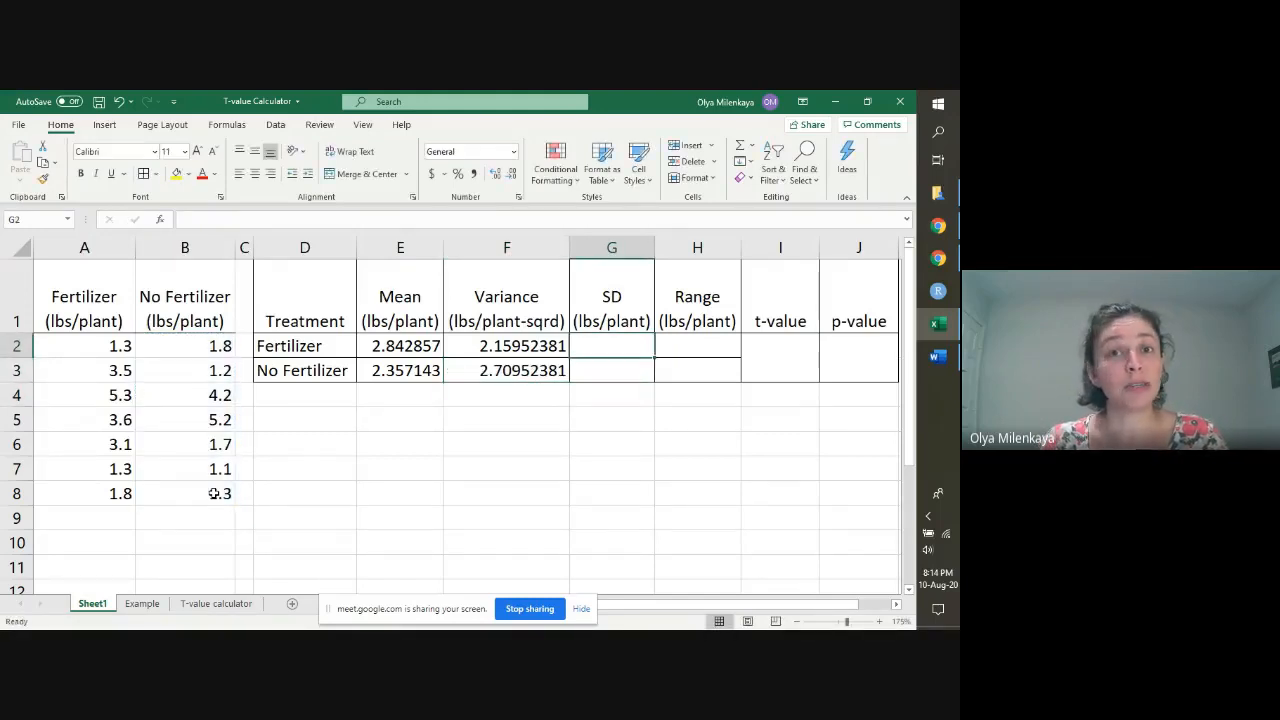
{"action": "type", "text": "=ST"}
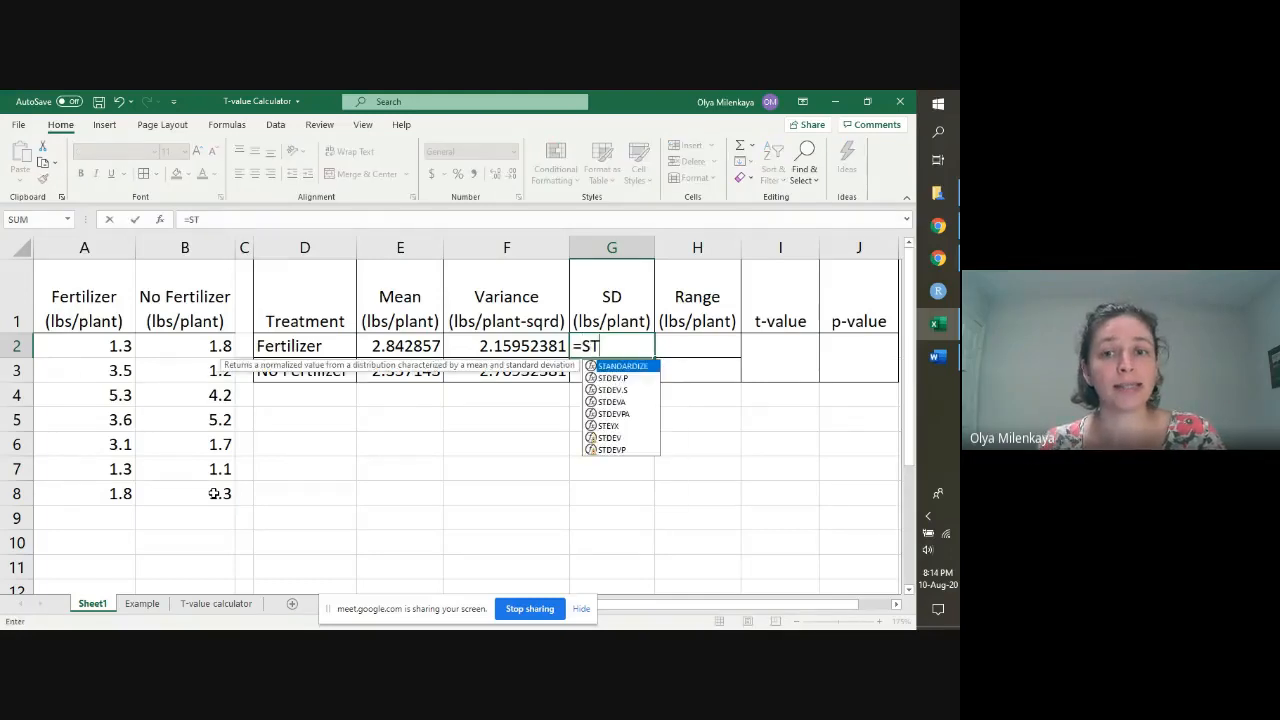
{"action": "type", "text": "DEV"}
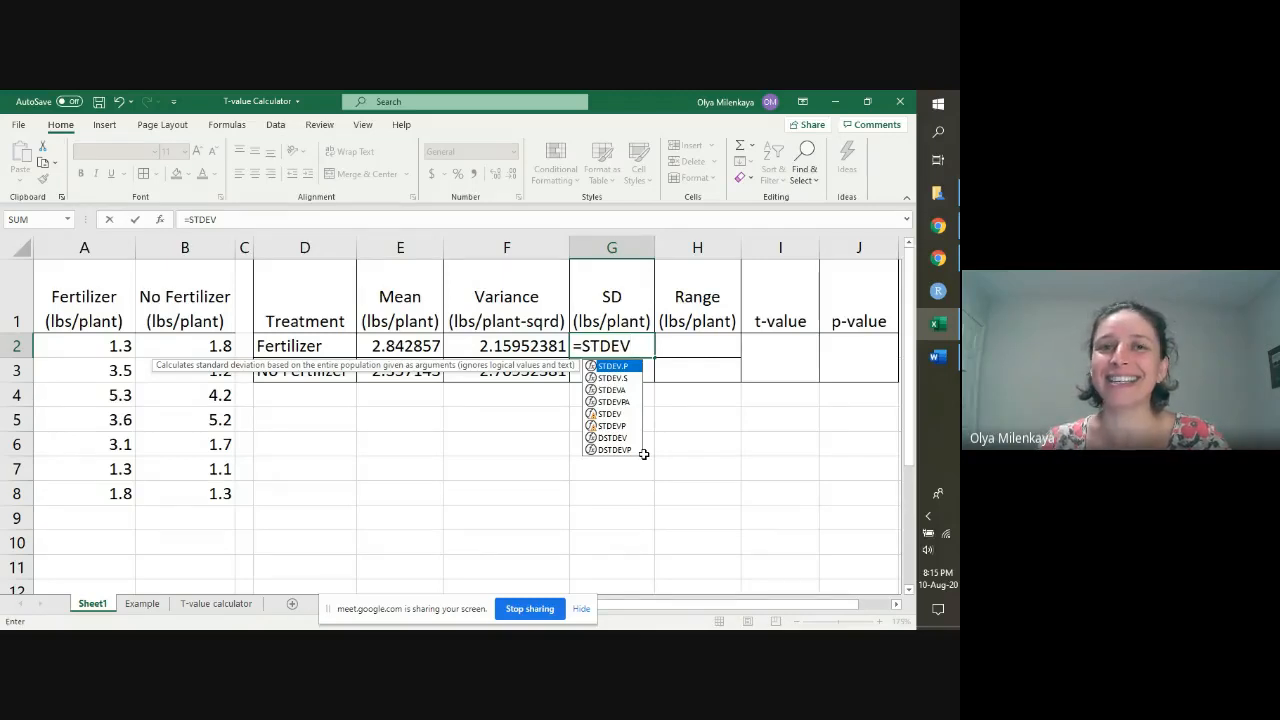
{"action": "type", "text": "("}
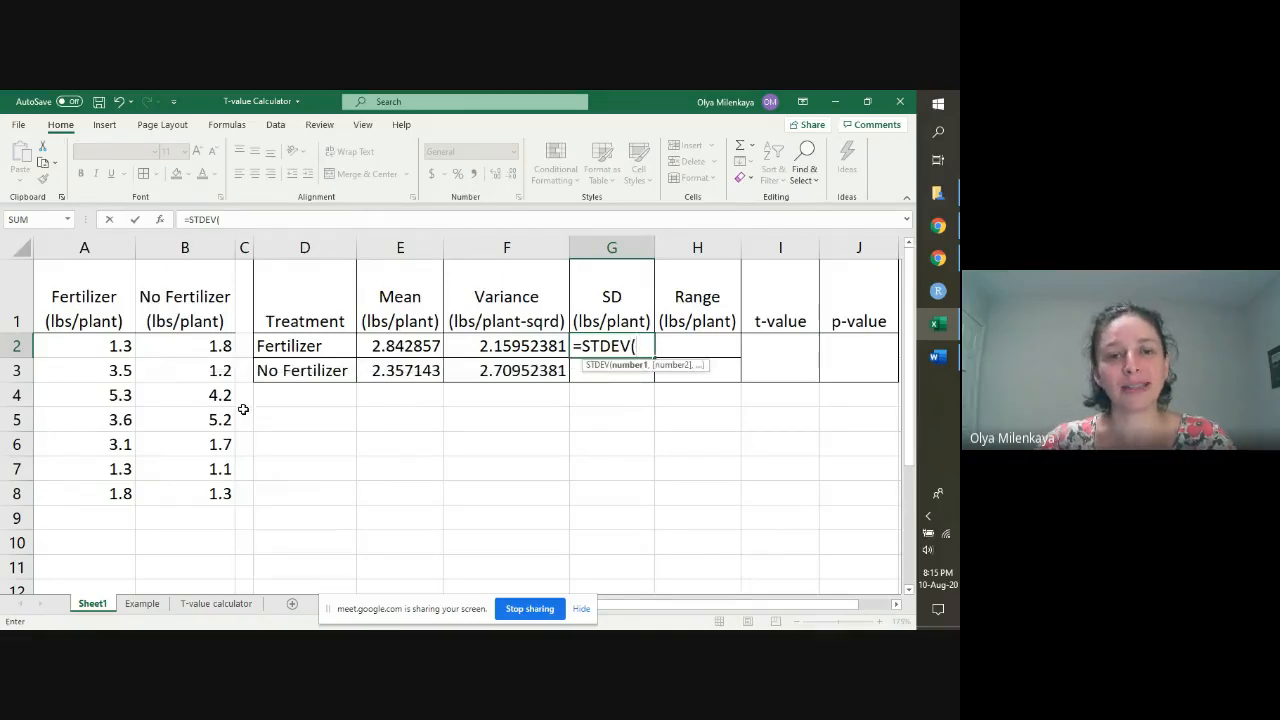
{"action": "left_click_drag", "start_coordinate": [115, 345], "coordinate": [110, 493]}
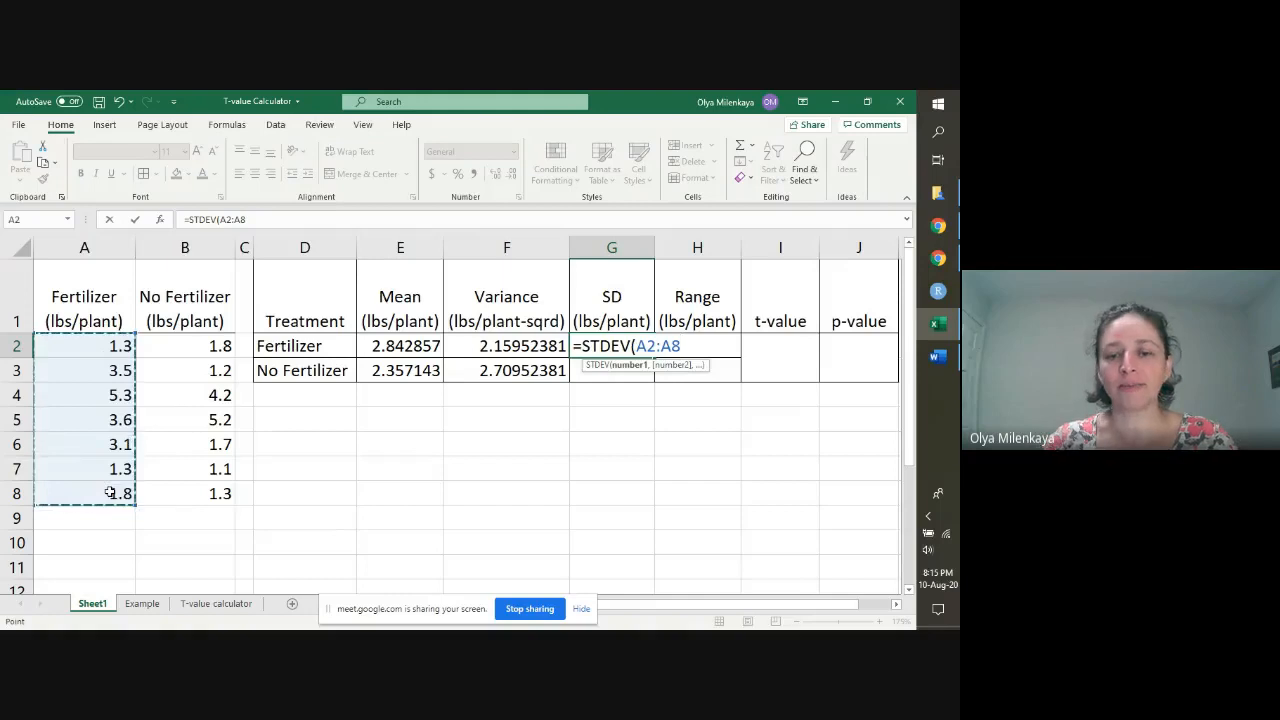
{"action": "type", "text": ")"}
{"action": "key", "text": "Return"}
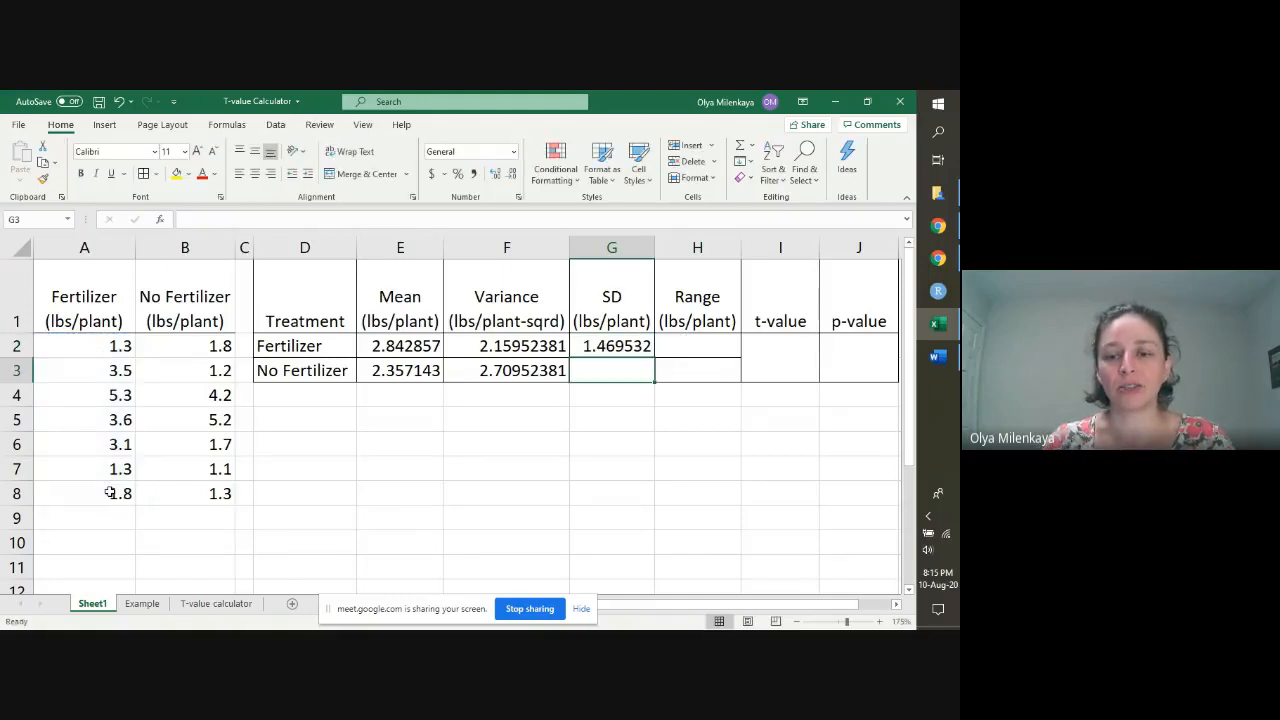
Step: Calculate the No Fertilizer standard deviation in G3 by applying STDEV to the yields in B2:B8
{"action": "type", "text": "=ST"}
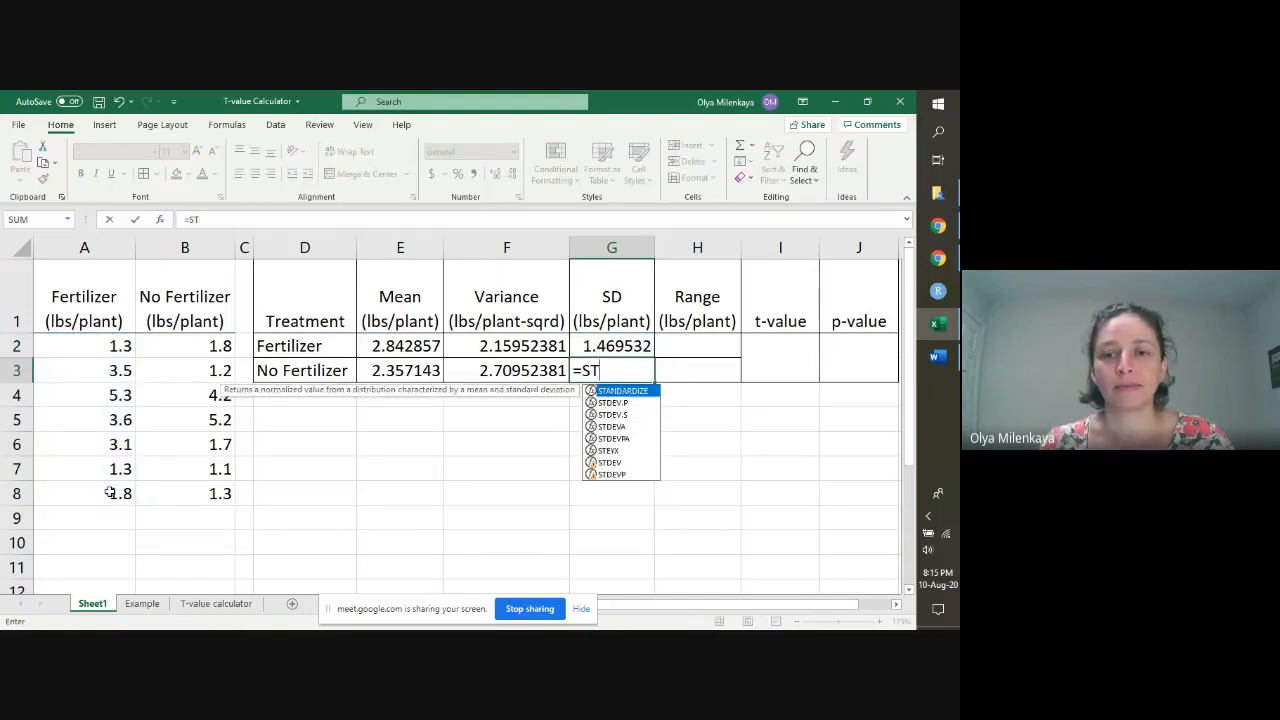
{"action": "type", "text": "DEV("}
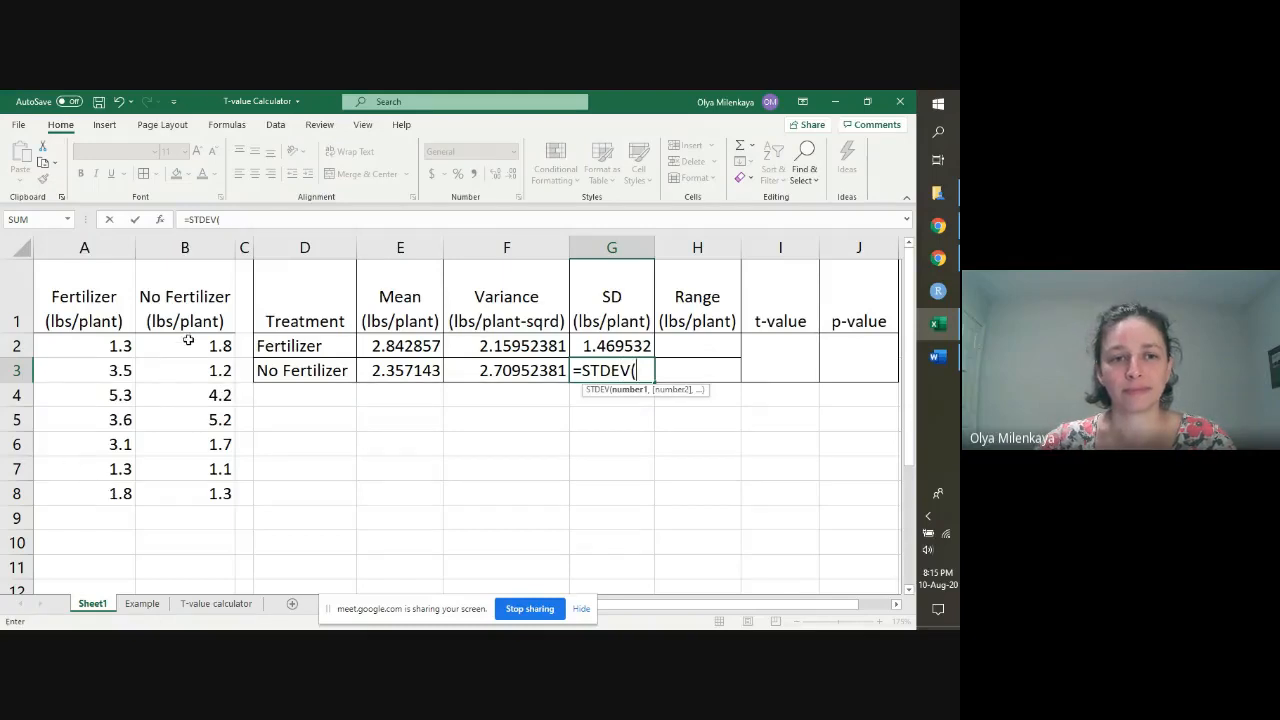
{"action": "left_click_drag", "start_coordinate": [188, 341], "coordinate": [198, 491]}
{"action": "key", "text": "Return"}
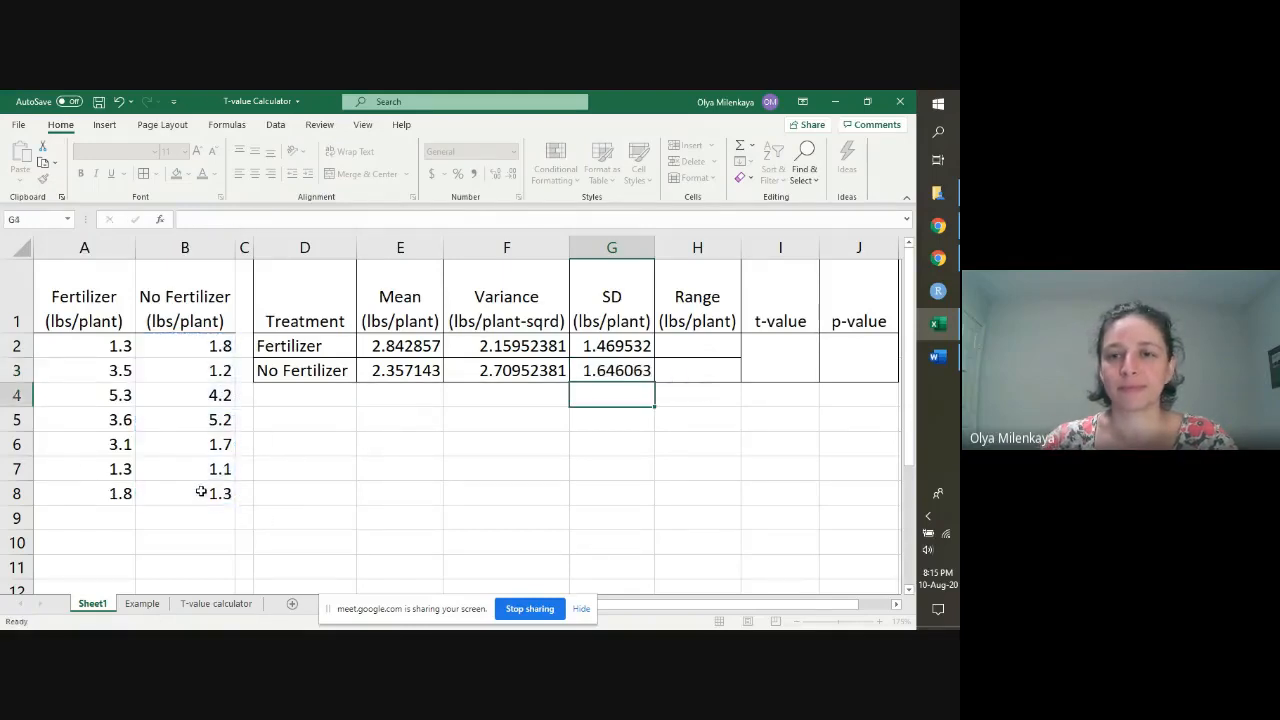
Step: Calculate the Fertilizer range in H2 with the formula =MAX(A2:A8)-MIN(A2:A8)
{"action": "key", "text": "Right"}
{"action": "key", "text": "Up"}
{"action": "key", "text": "Up"}
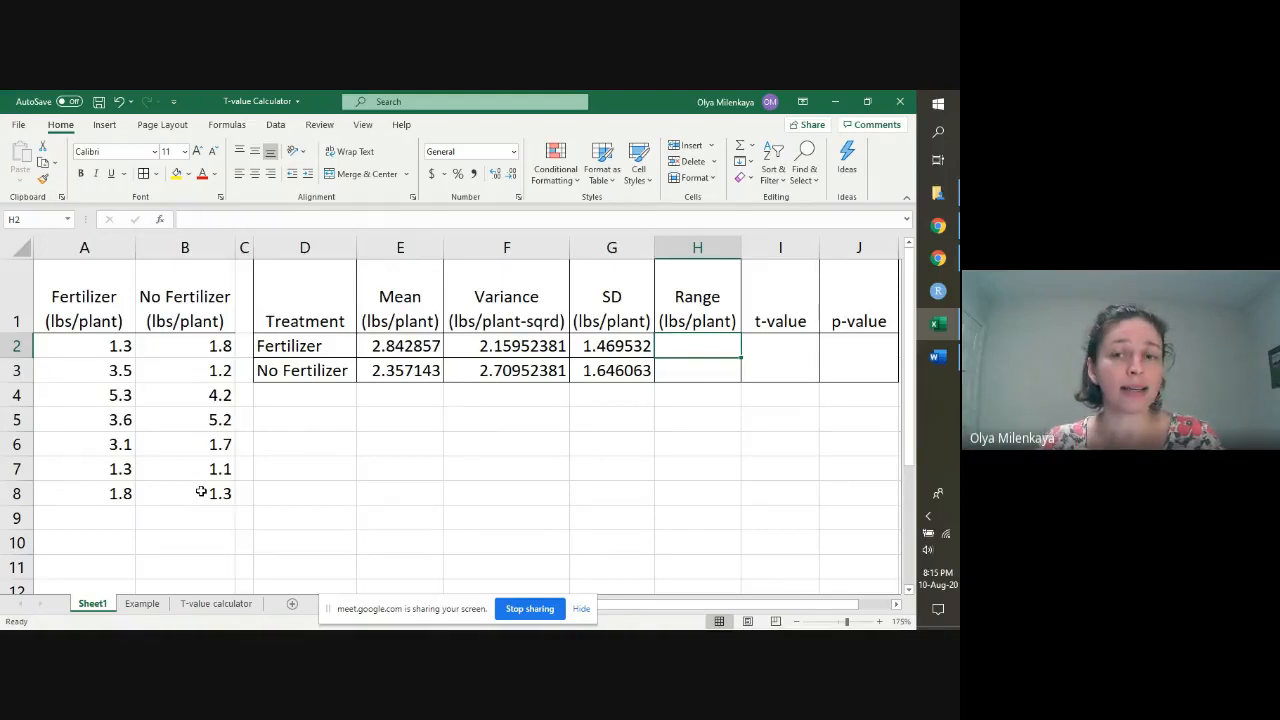
{"action": "type", "text": "=MAX"}
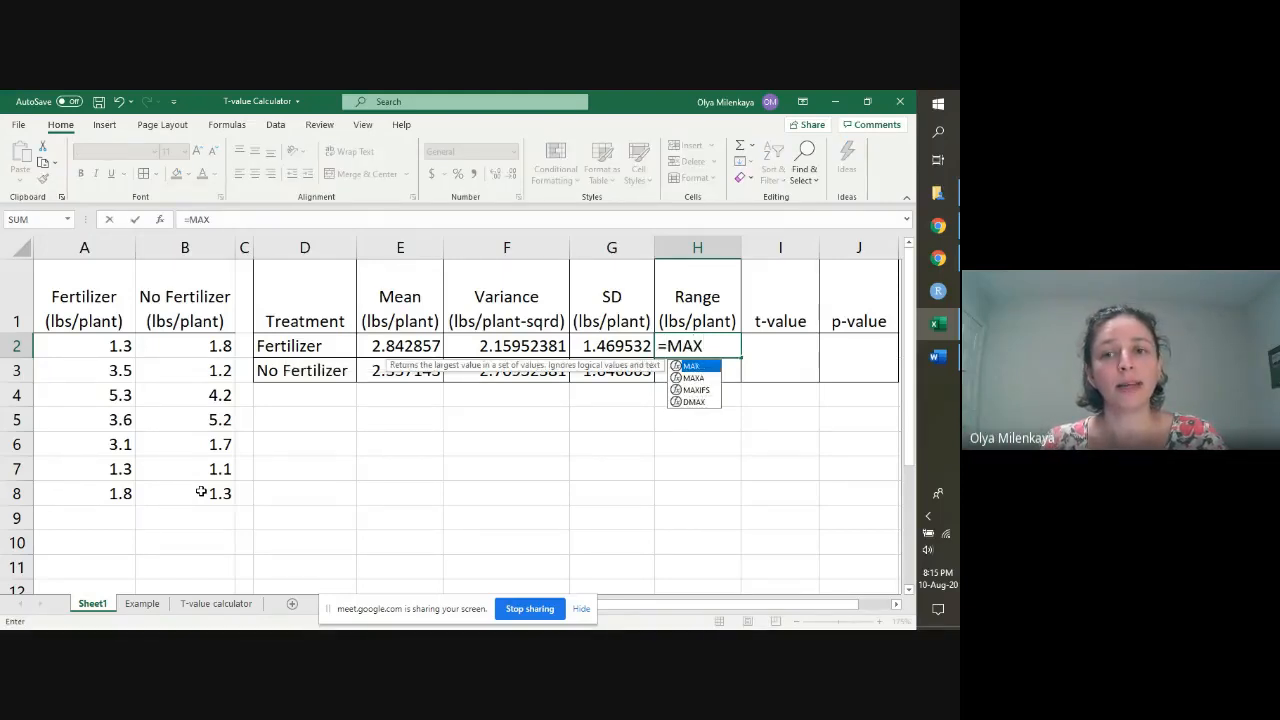
{"action": "type", "text": "("}
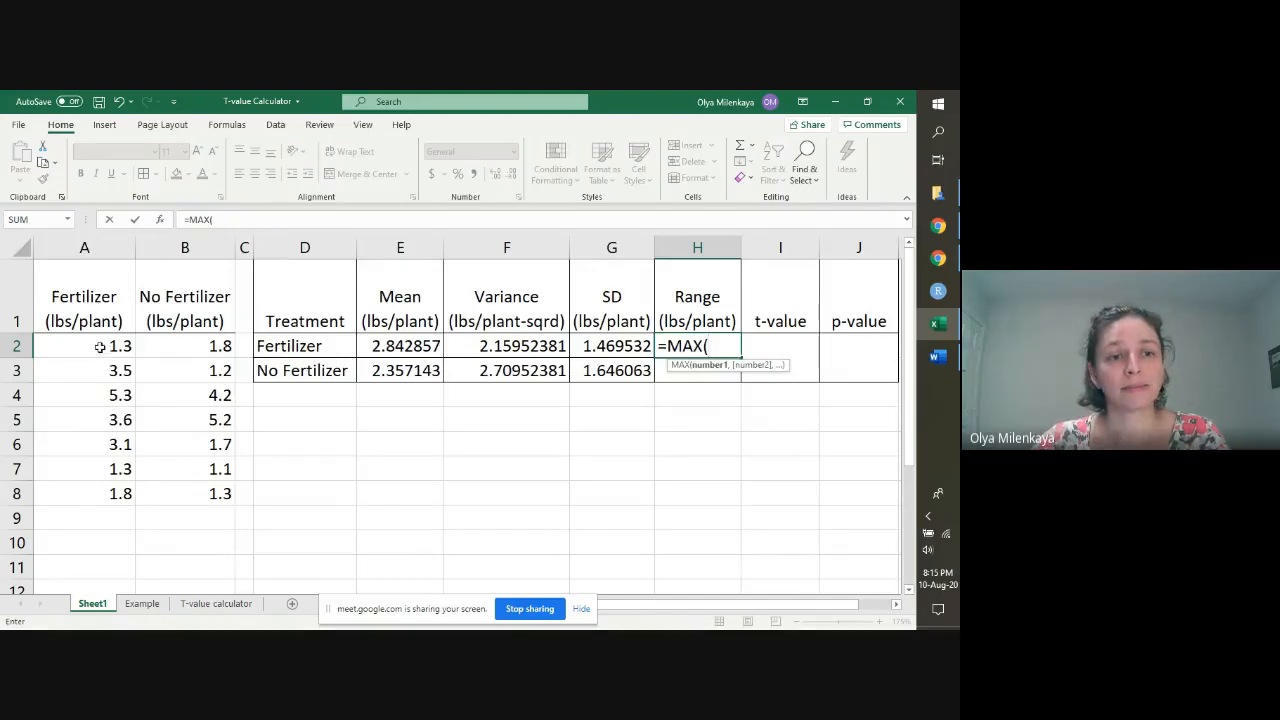
{"action": "left_click_drag", "start_coordinate": [100, 350], "coordinate": [105, 494]}
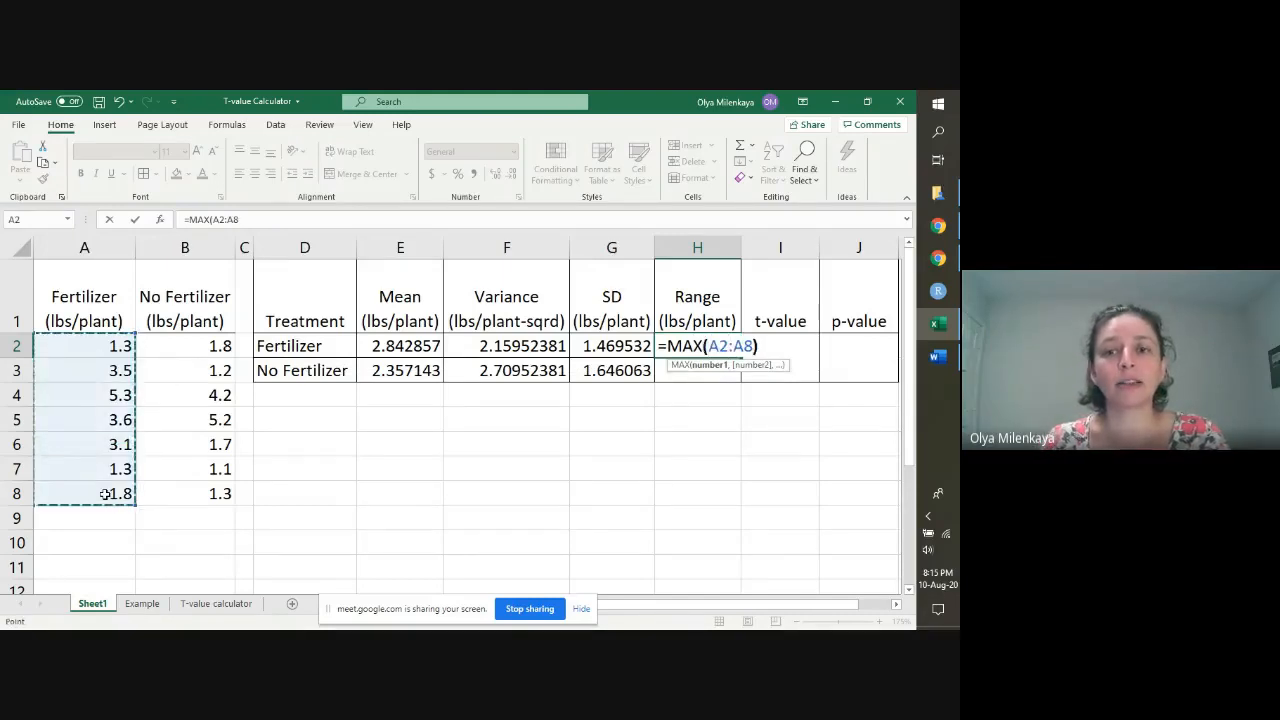
{"action": "type", "text": ")"}
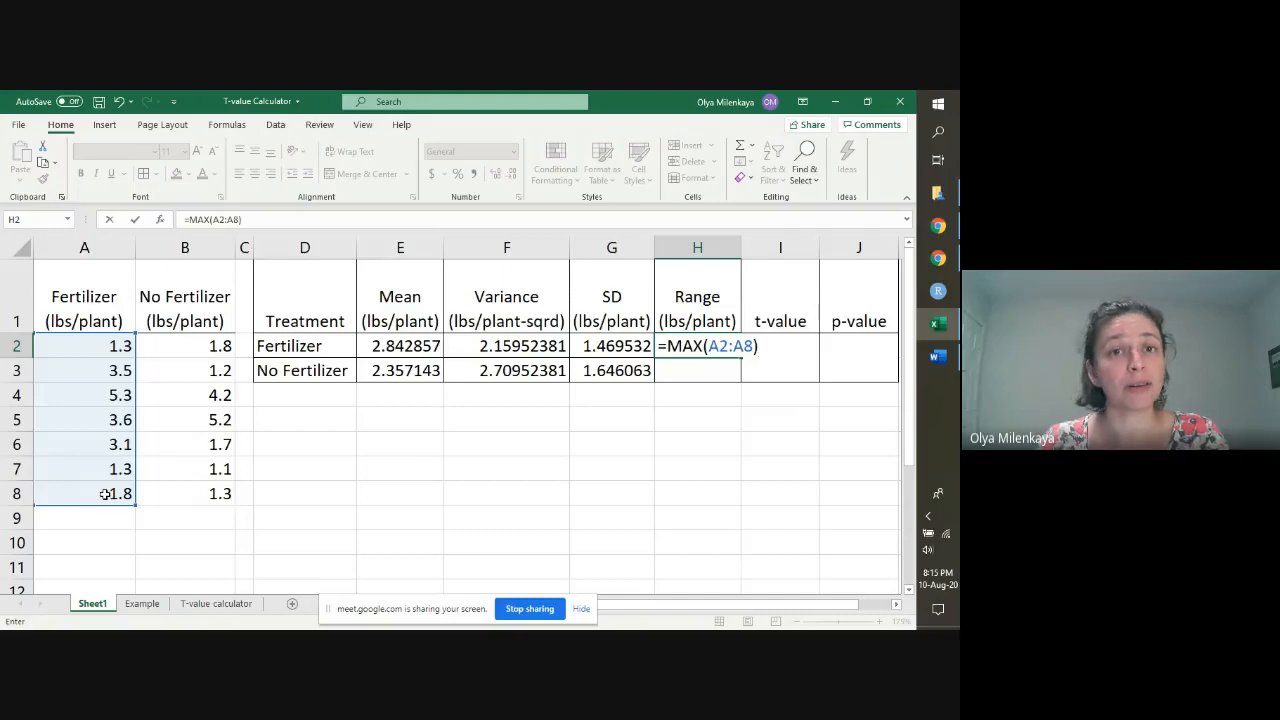
{"action": "type", "text": "-"}
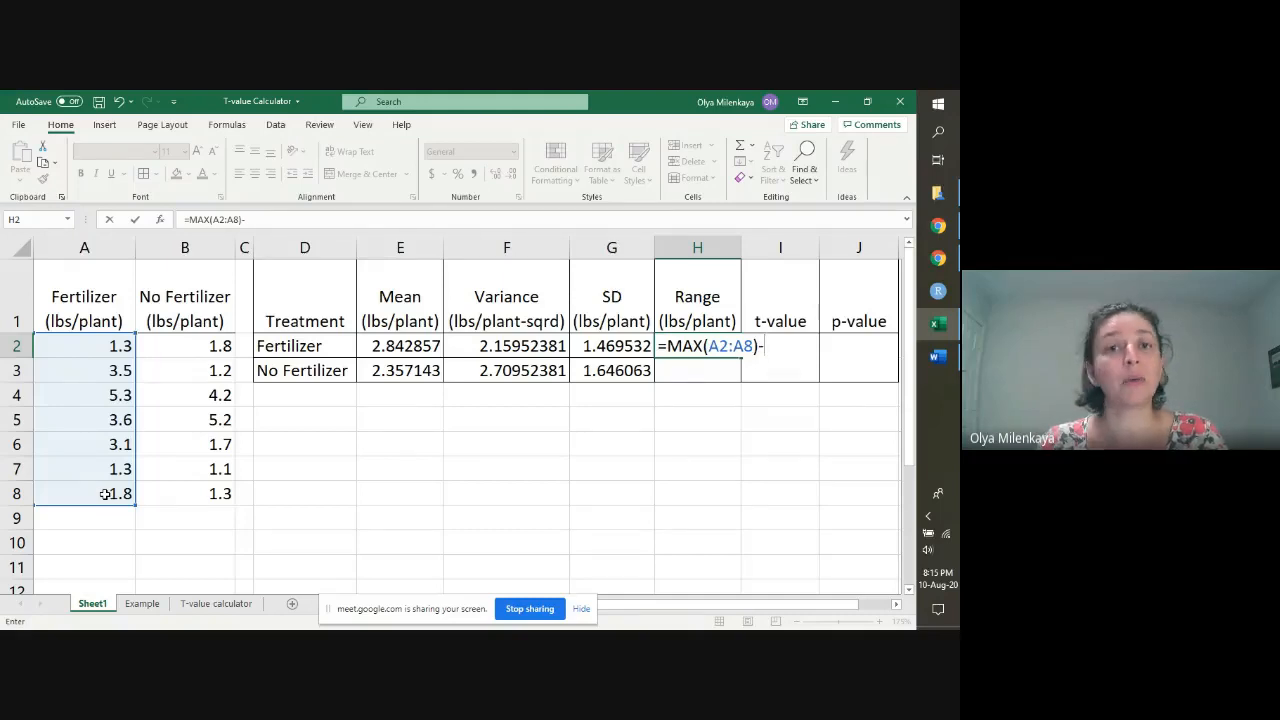
{"action": "type", "text": "MIN("}
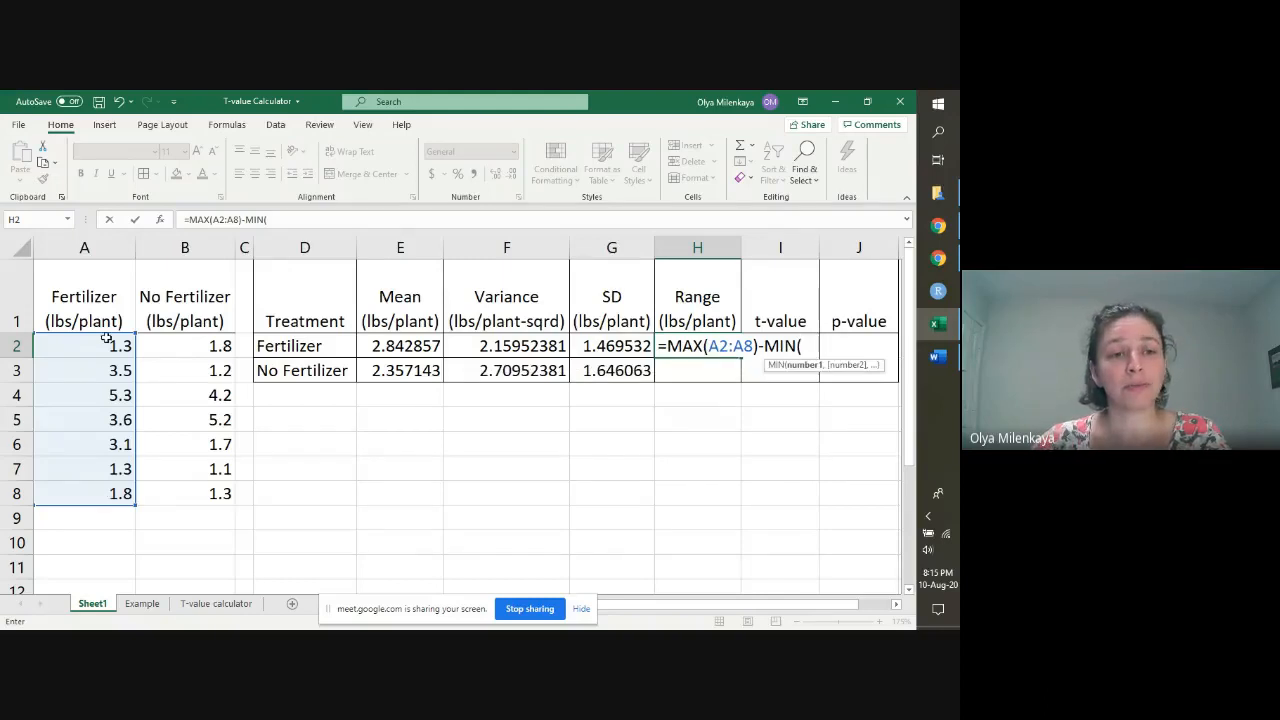
{"action": "left_click", "coordinate": [106, 342]}
{"action": "left_click_drag", "start_coordinate": [106, 342], "coordinate": [93, 493]}
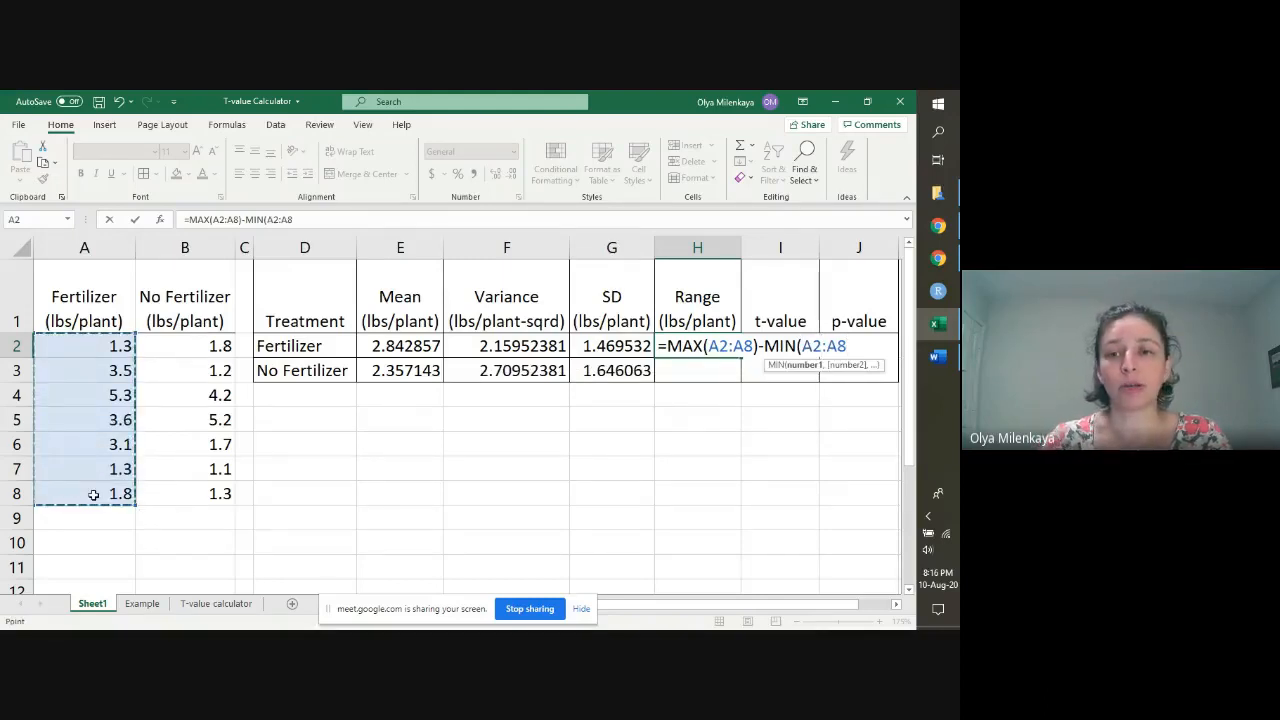
{"action": "type", "text": ")"}
{"action": "key", "text": "Return"}
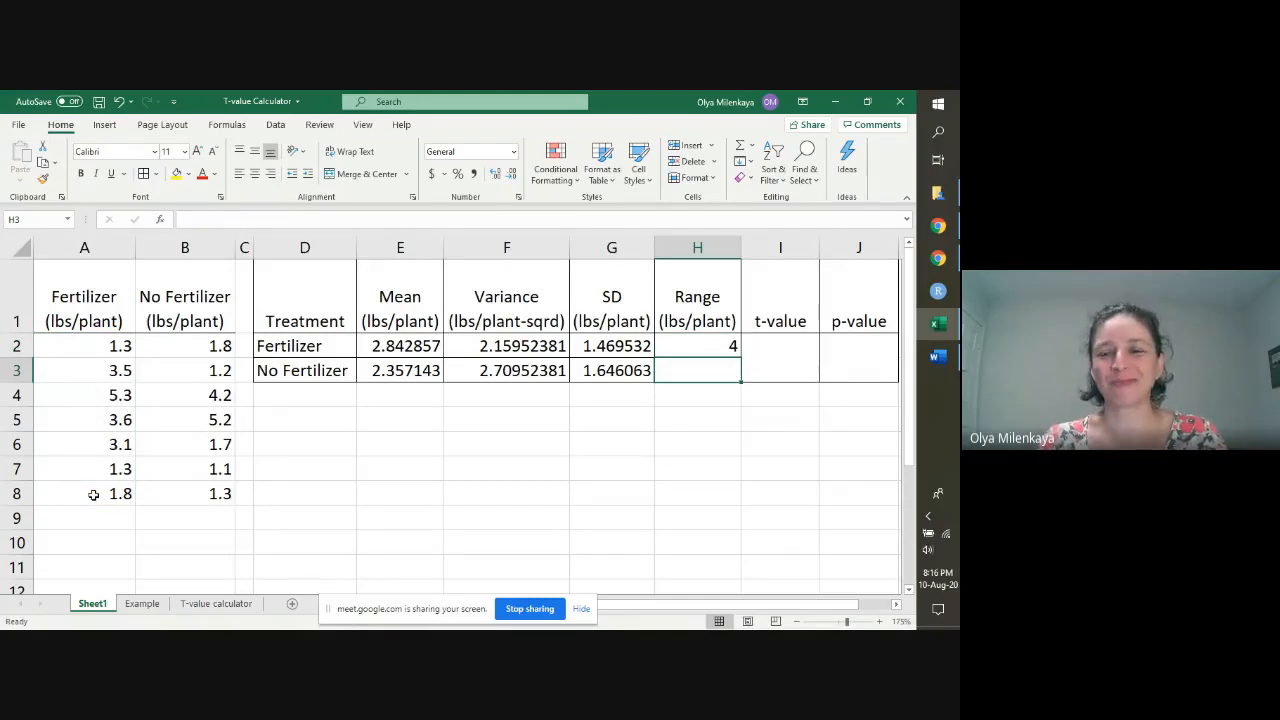
Step: Calculate the No Fertilizer range in H3 with the formula =MAX(B2:B8)-MIN(B2:B8)
{"action": "type", "text": "=M"}
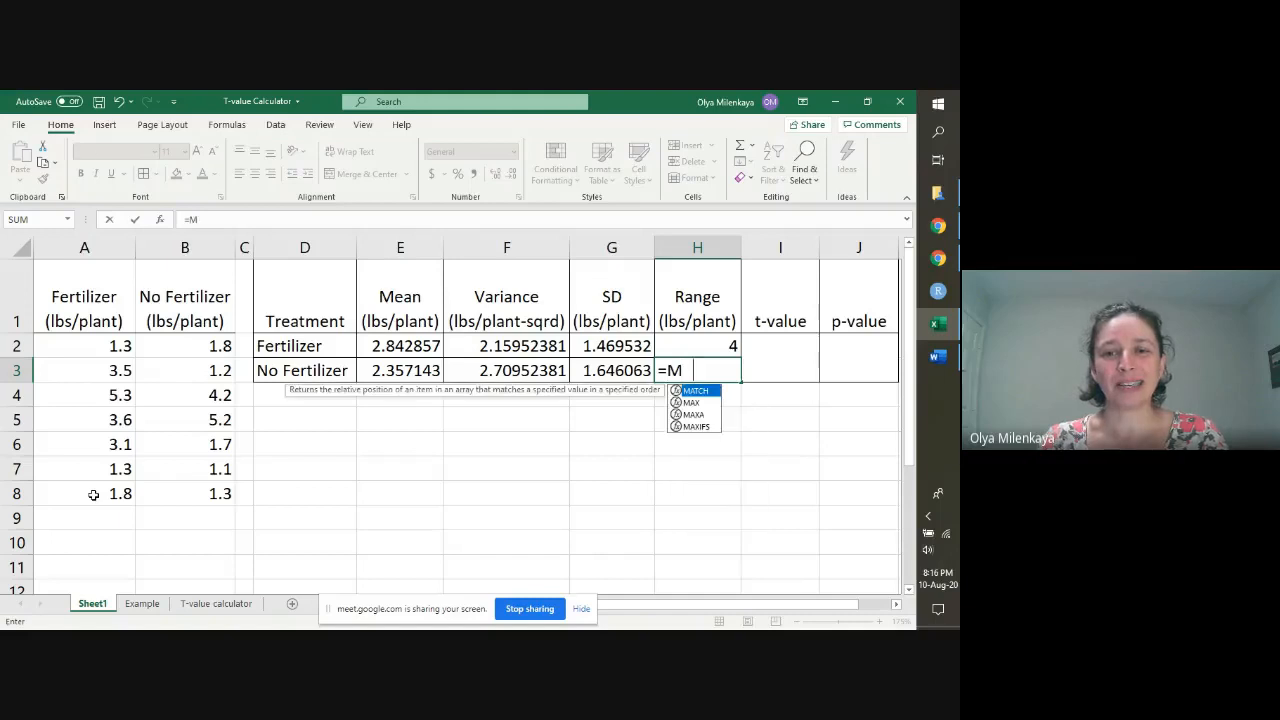
{"action": "type", "text": "AX("}
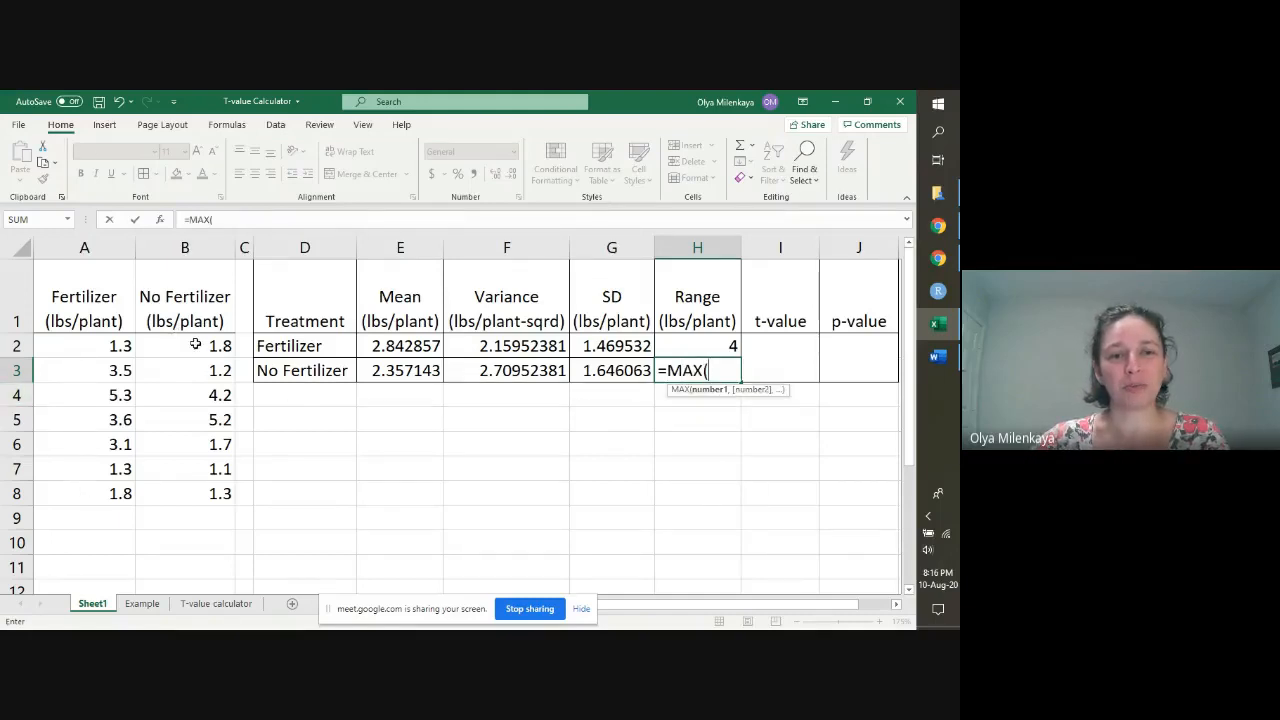
{"action": "left_click_drag", "start_coordinate": [196, 344], "coordinate": [199, 497]}
{"action": "type", "text": ")-"}
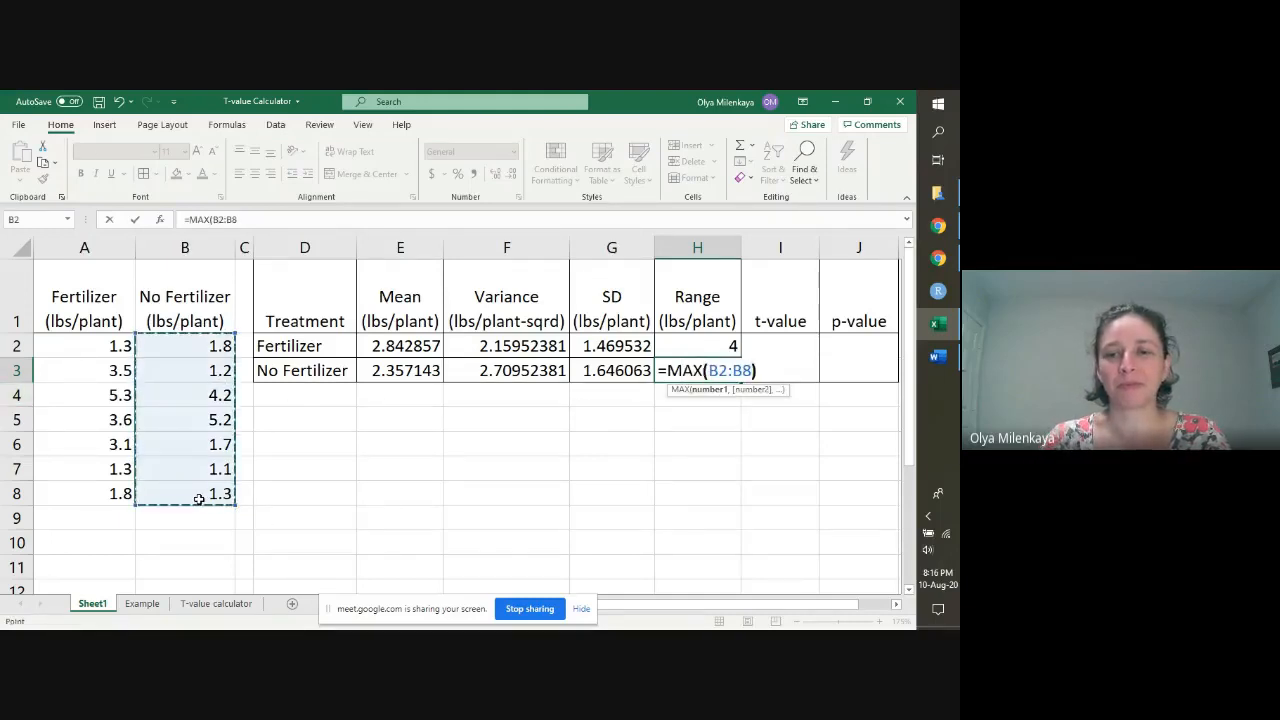
{"action": "type", "text": "MIN("}
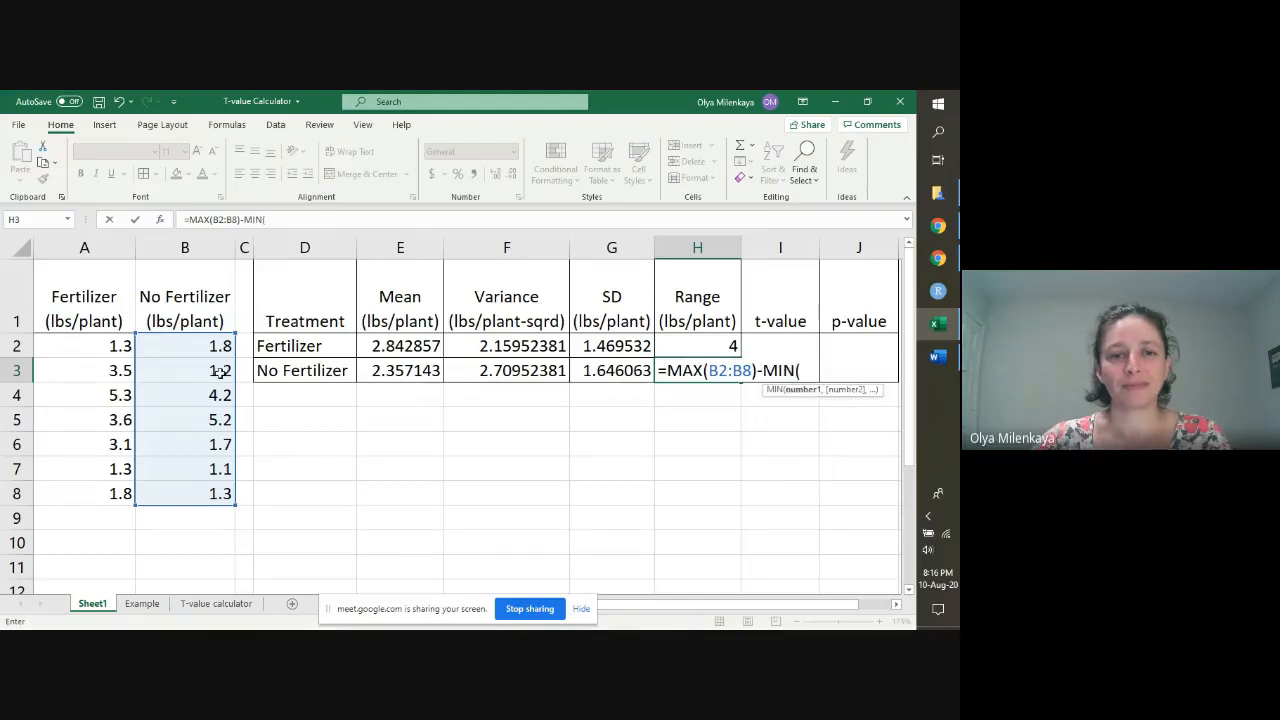
{"action": "left_click_drag", "start_coordinate": [214, 345], "coordinate": [196, 491]}
{"action": "type", "text": ")"}
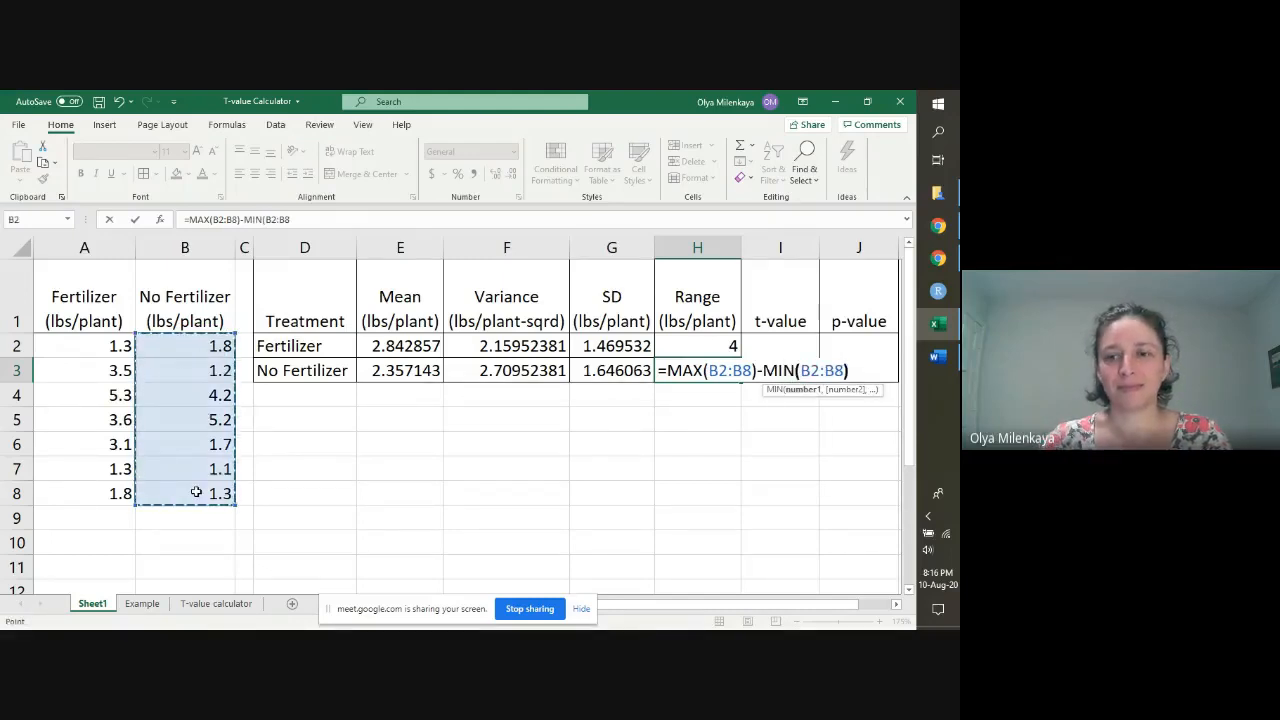
{"action": "key", "text": "Return"}
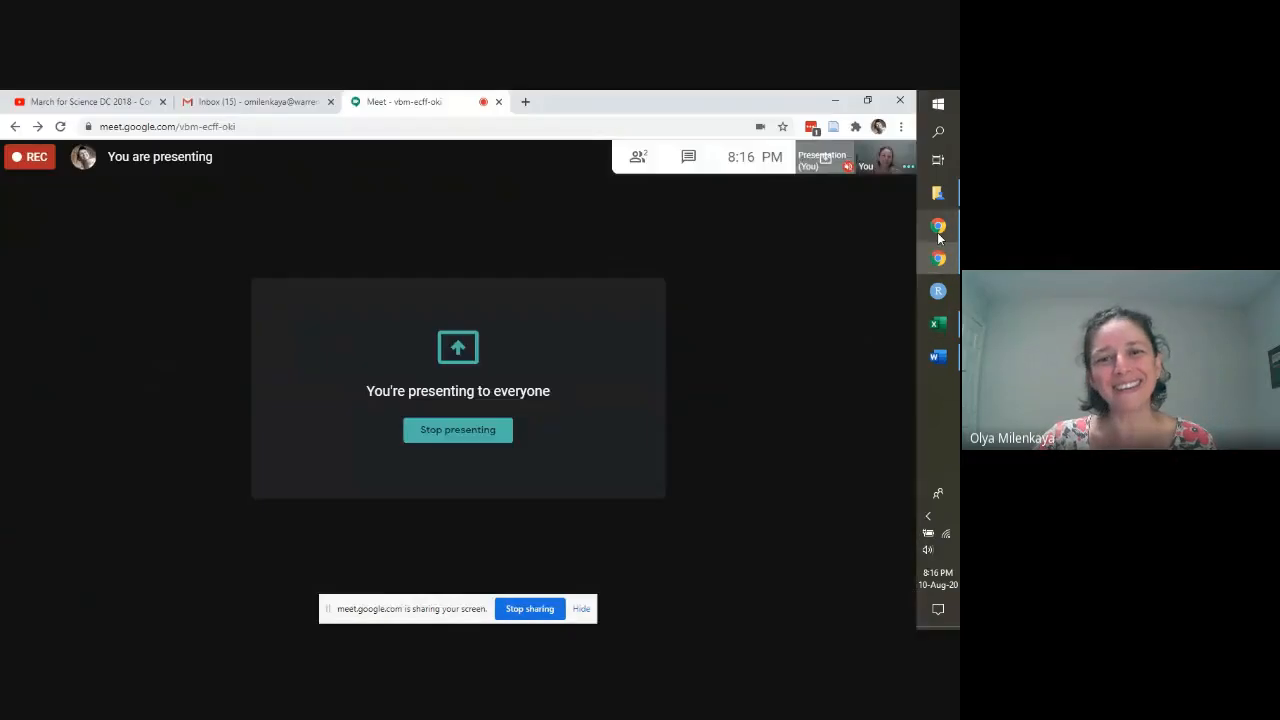
{"action": "left_click", "coordinate": [938, 228]}
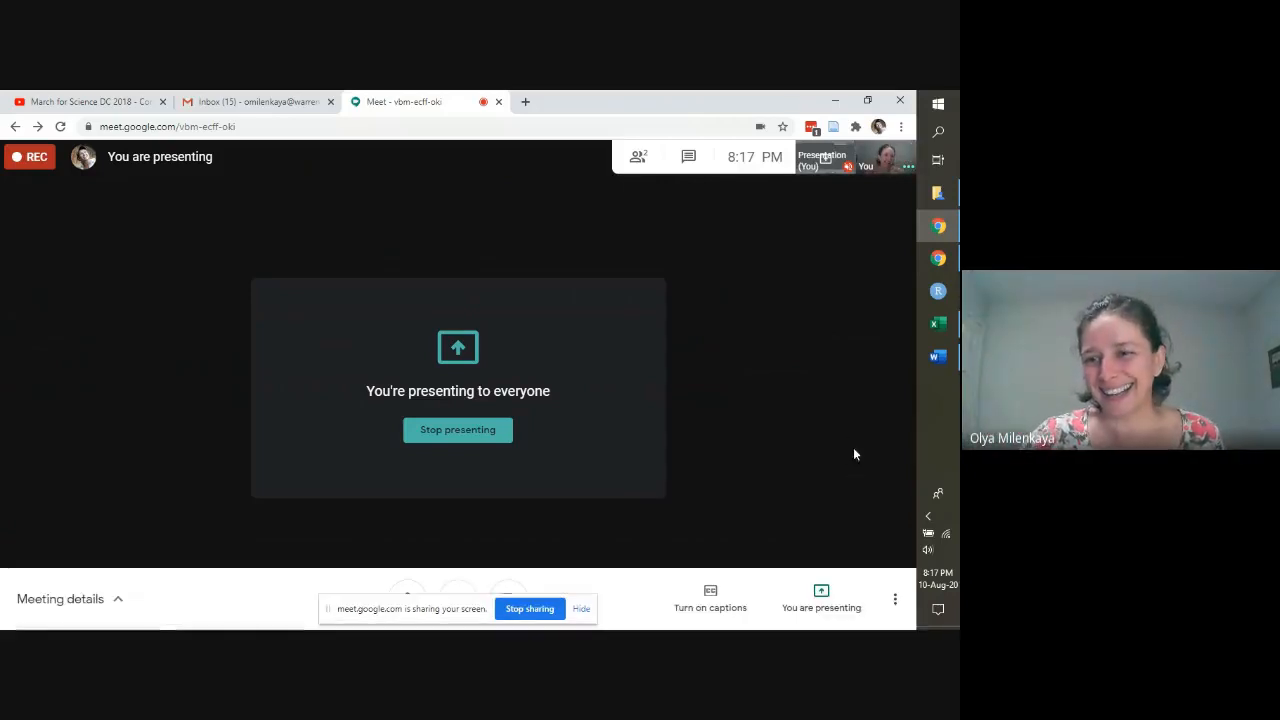
{"action": "left_click", "coordinate": [938, 322]}
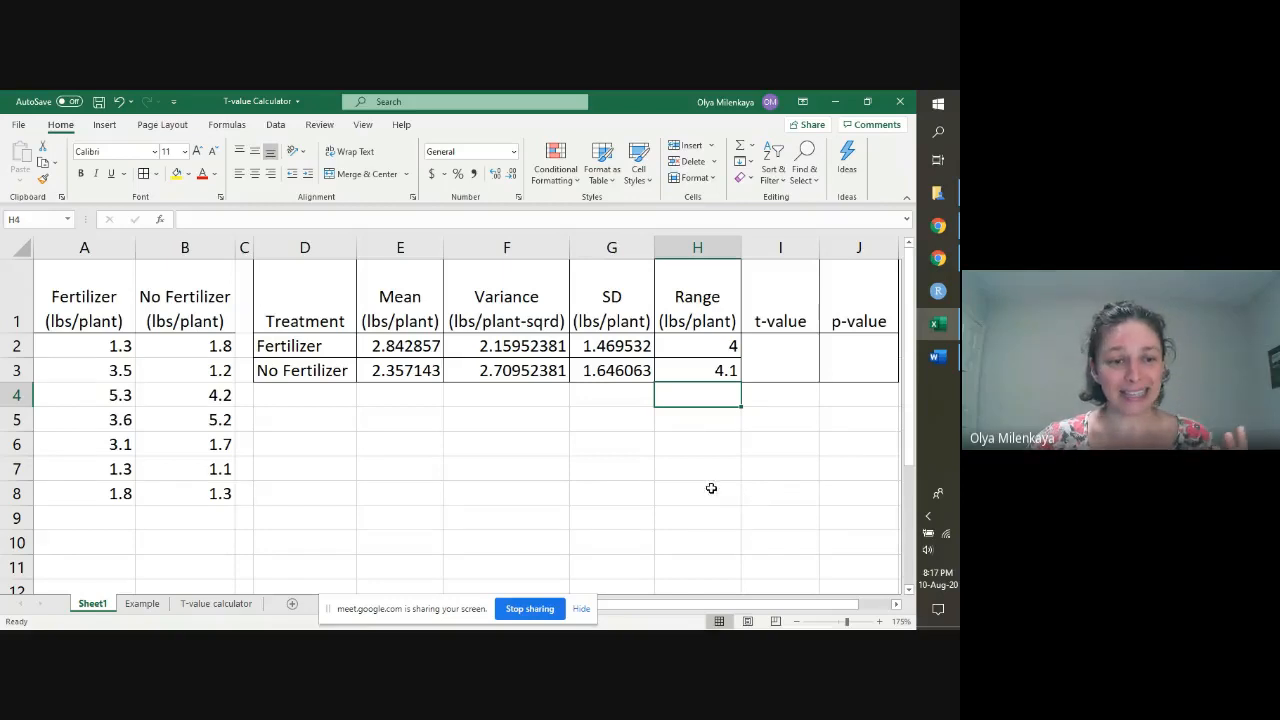
Step: Examine the five calculation steps and their formulas on the T-value calculator sheet, and compare them with the filled-in Example sheet
{"action": "left_click", "coordinate": [236, 604]}
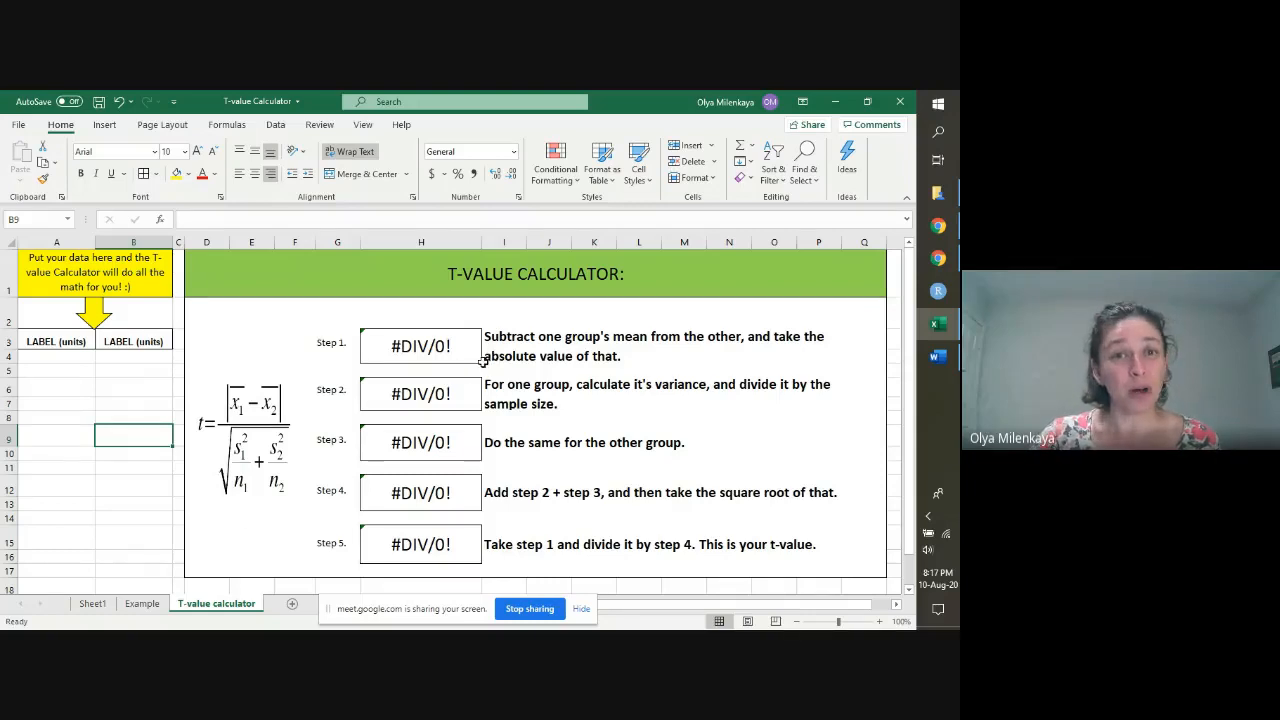
{"action": "left_click", "coordinate": [426, 350]}
{"action": "left_click", "coordinate": [418, 394]}
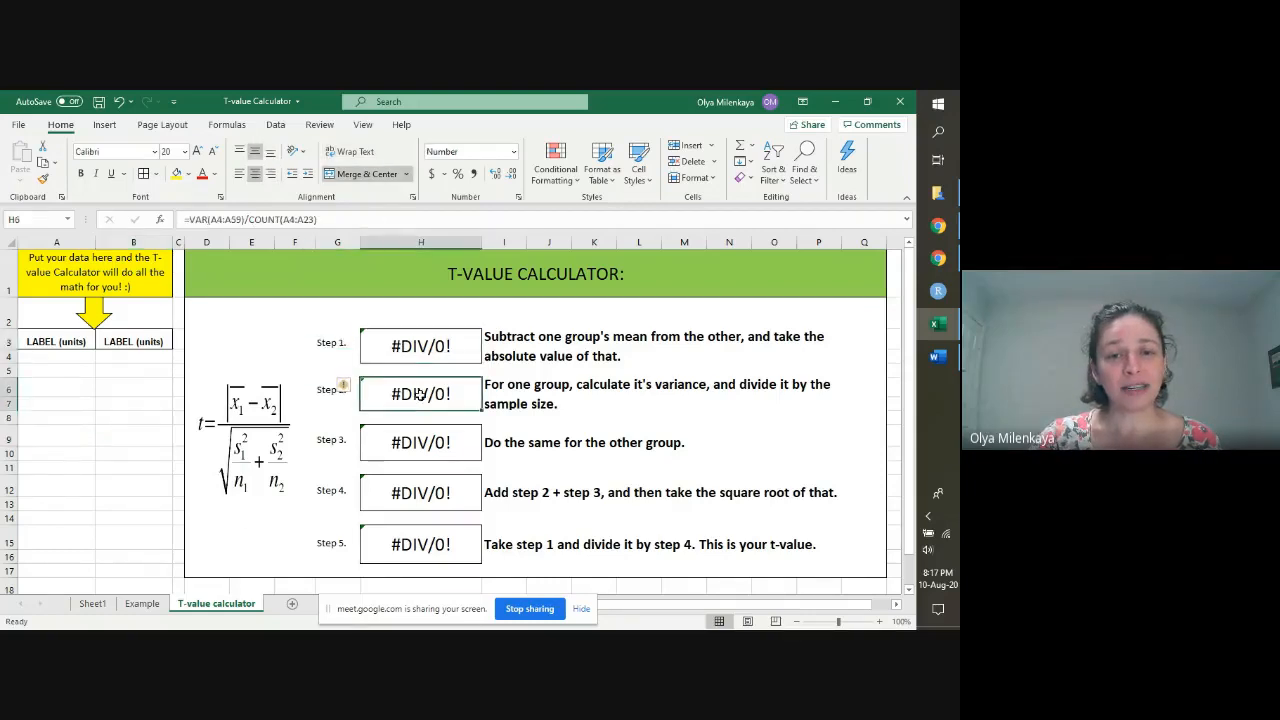
{"action": "left_click", "coordinate": [398, 440]}
{"action": "left_click", "coordinate": [400, 494]}
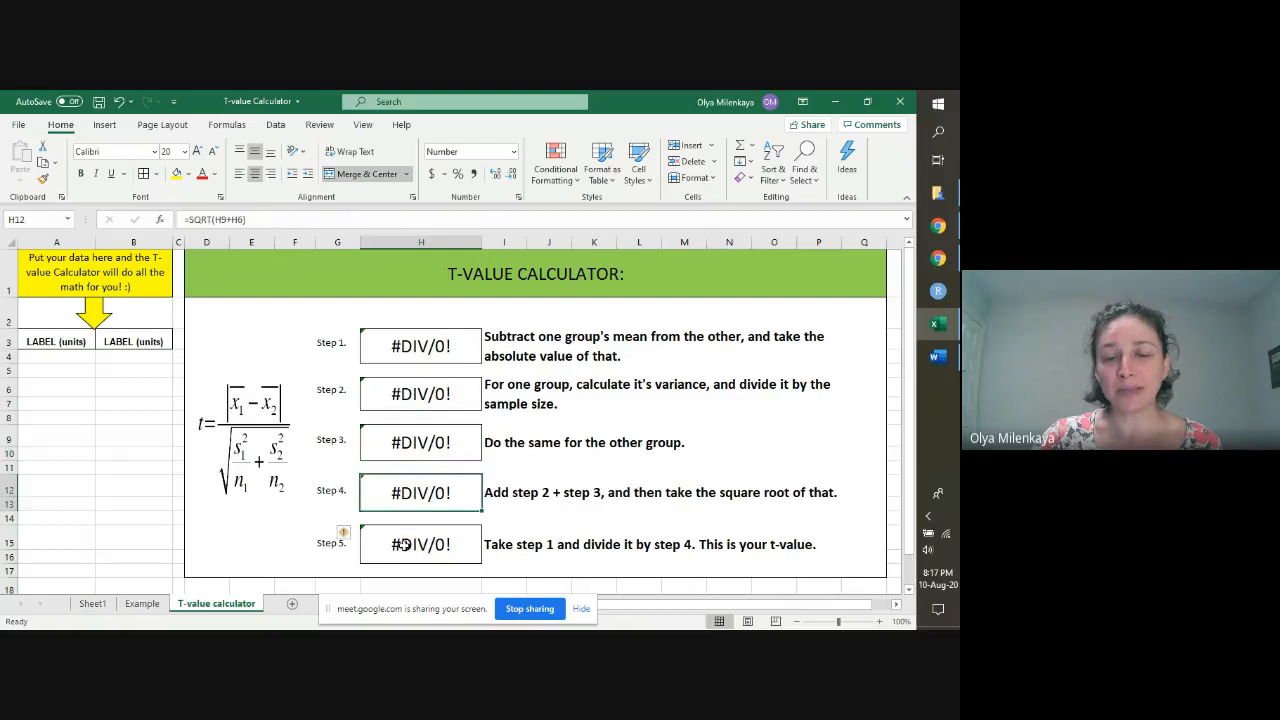
{"action": "left_click", "coordinate": [405, 545]}
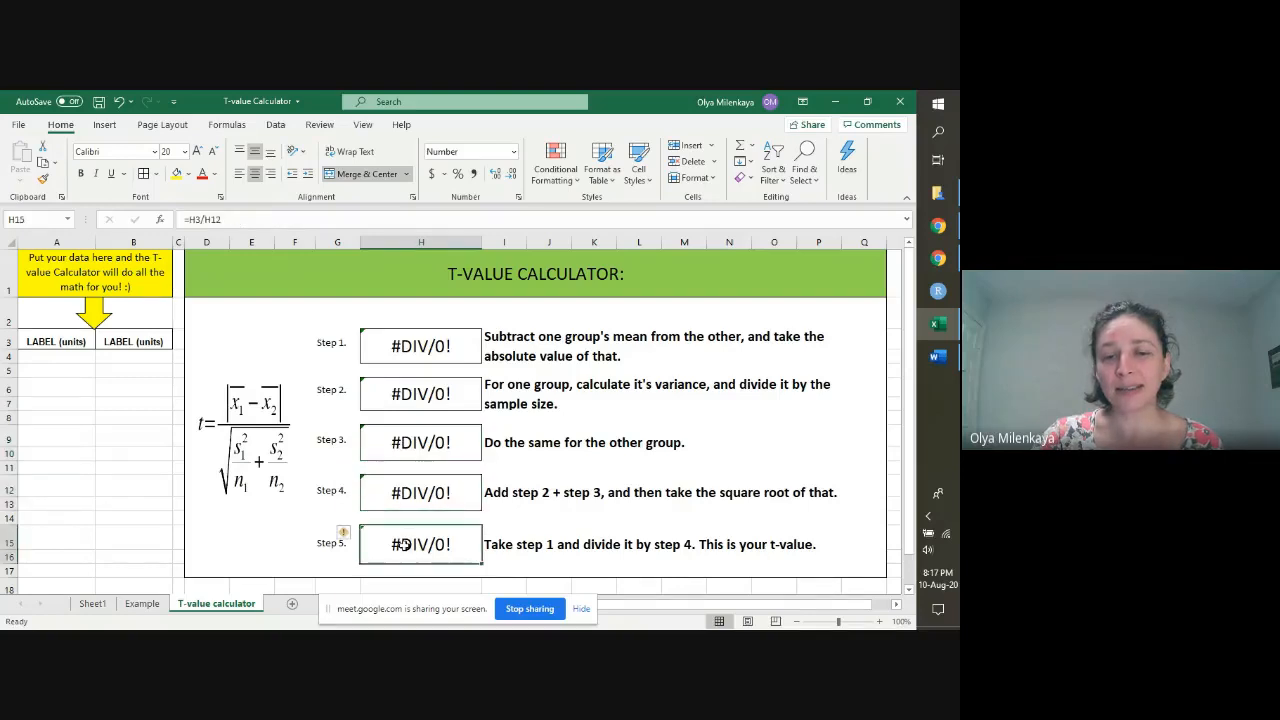
{"action": "left_click", "coordinate": [503, 340]}
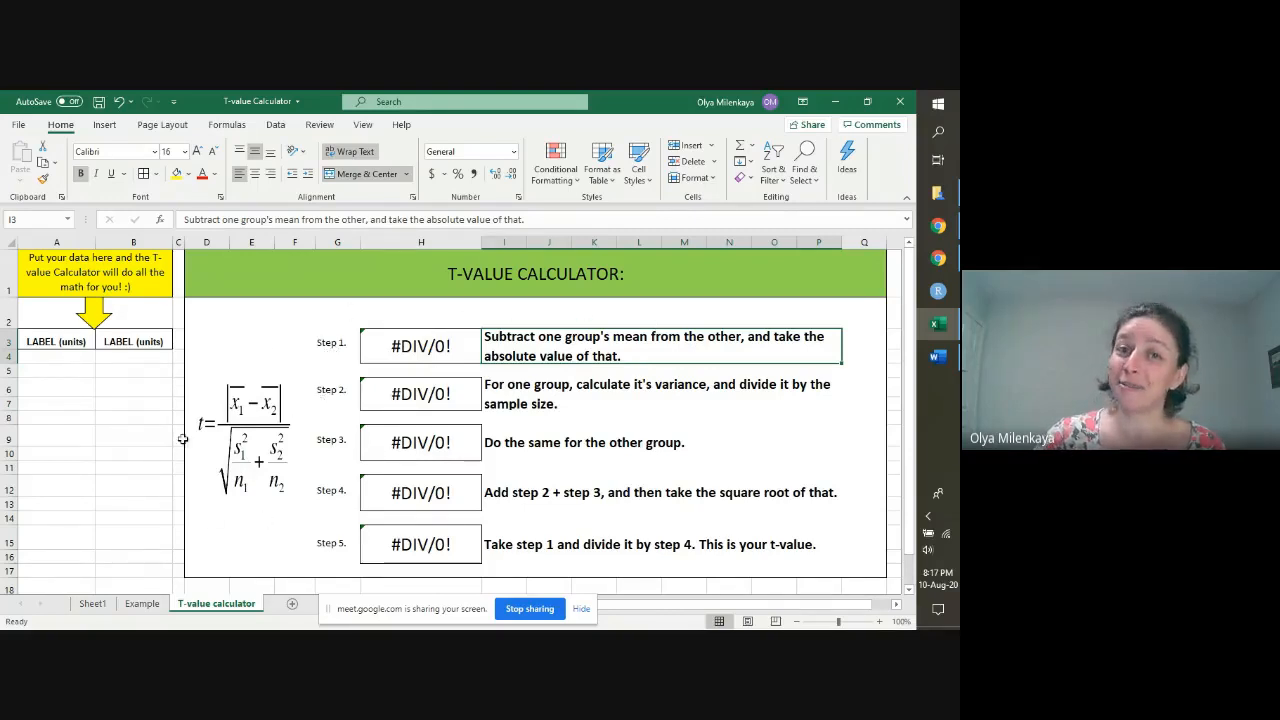
{"action": "left_click", "coordinate": [140, 606]}
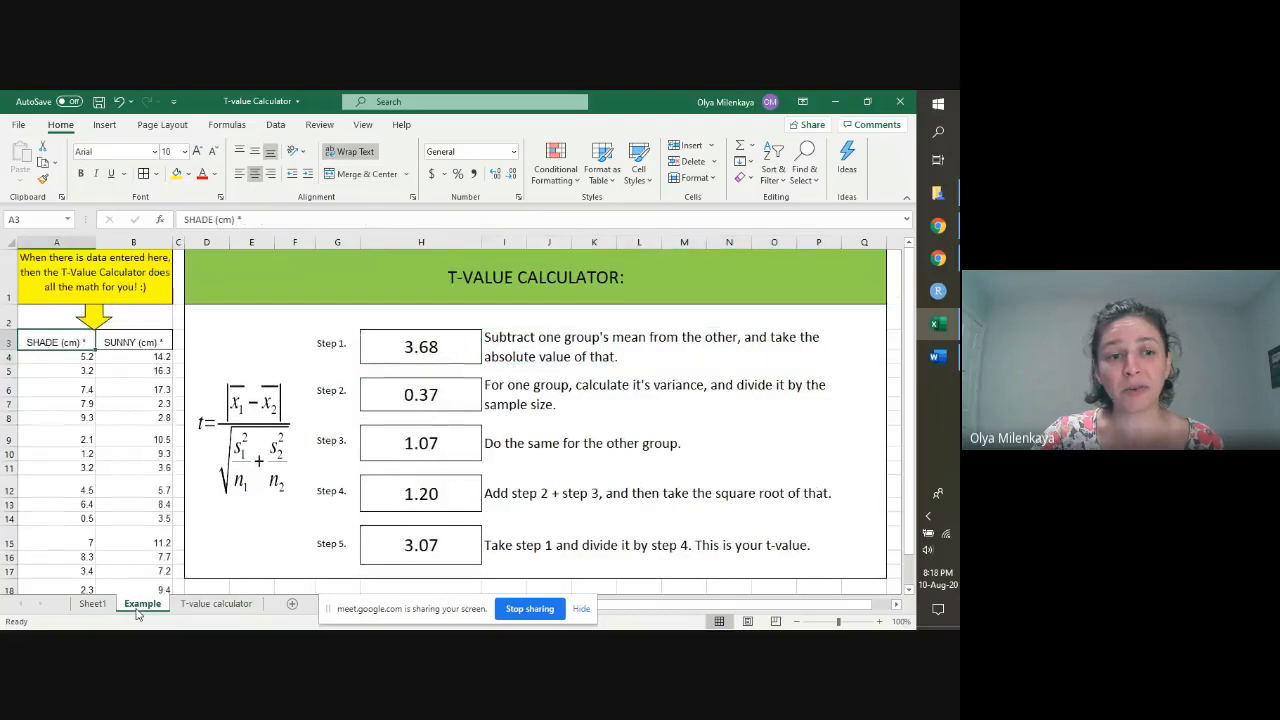
{"action": "left_click", "coordinate": [205, 605]}
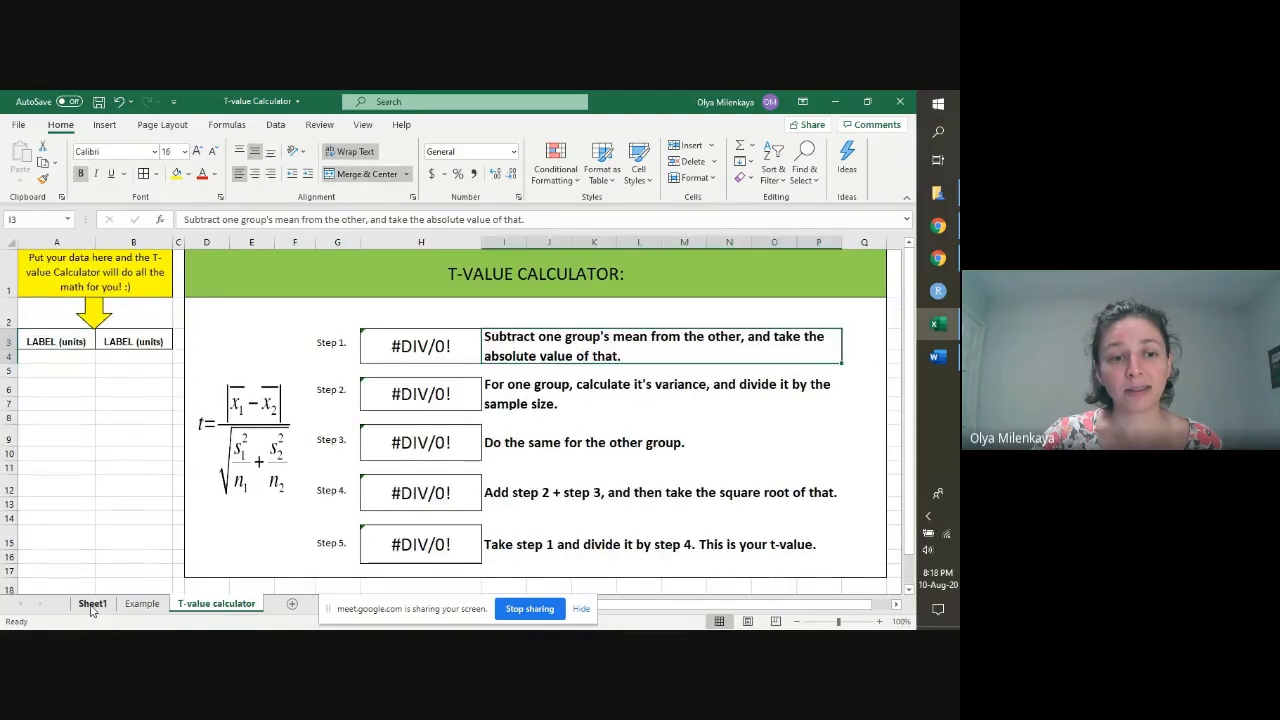
Step: Copy the yield data with headers from A1:B8 of Sheet1 to A3 of the T-value calculator sheet, and heighten row 3 to fit the headers
{"action": "left_click", "coordinate": [92, 605]}
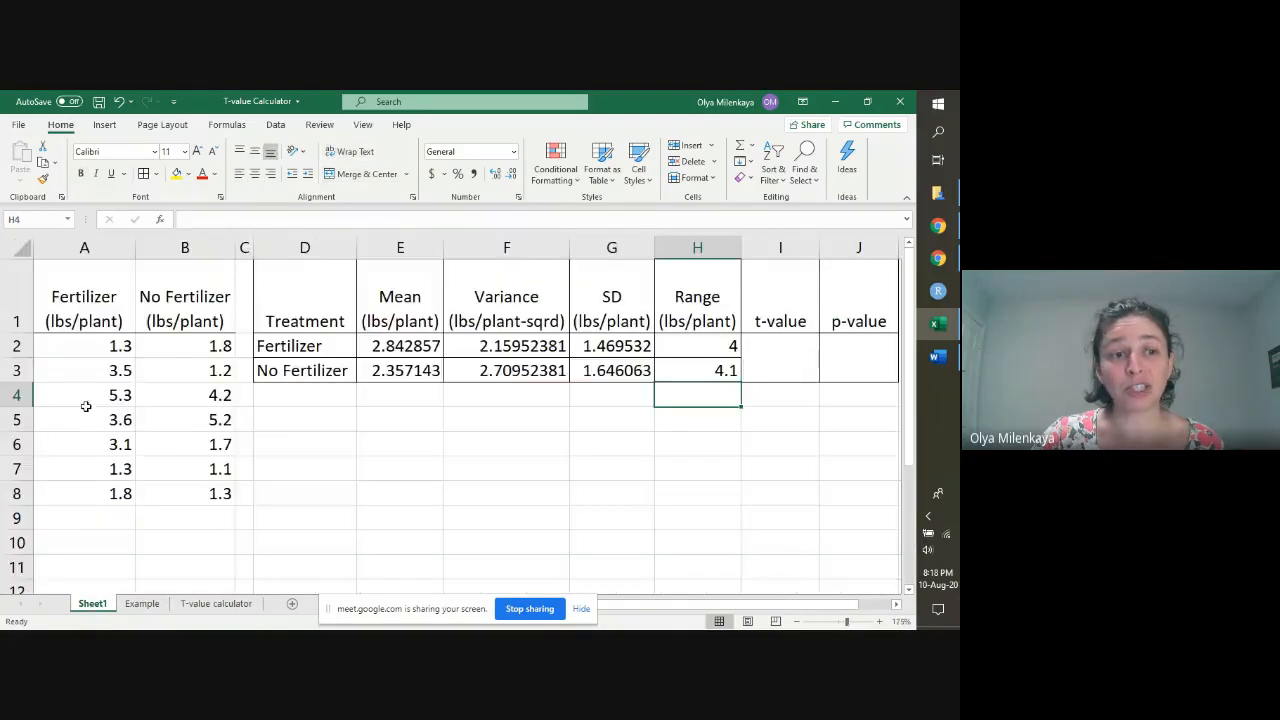
{"action": "left_click_drag", "start_coordinate": [92, 302], "coordinate": [183, 500]}
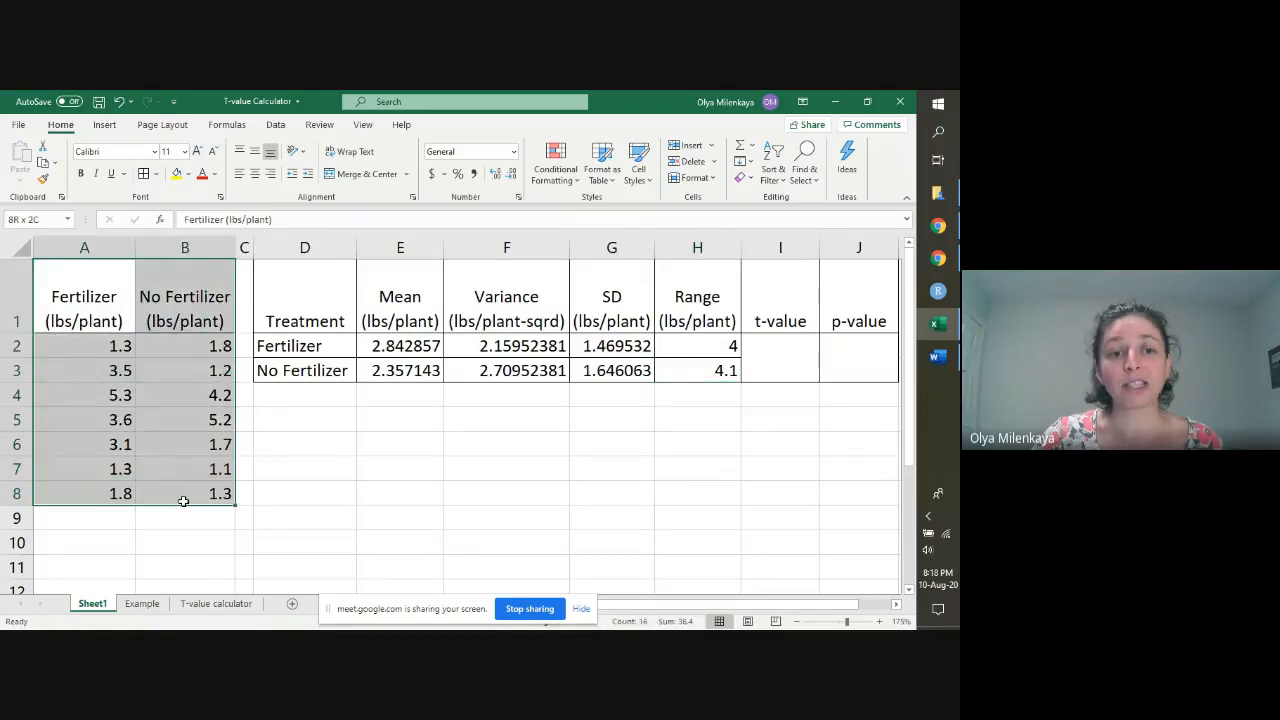
{"action": "left_click", "coordinate": [97, 291]}
{"action": "left_click_drag", "start_coordinate": [97, 300], "coordinate": [180, 489]}
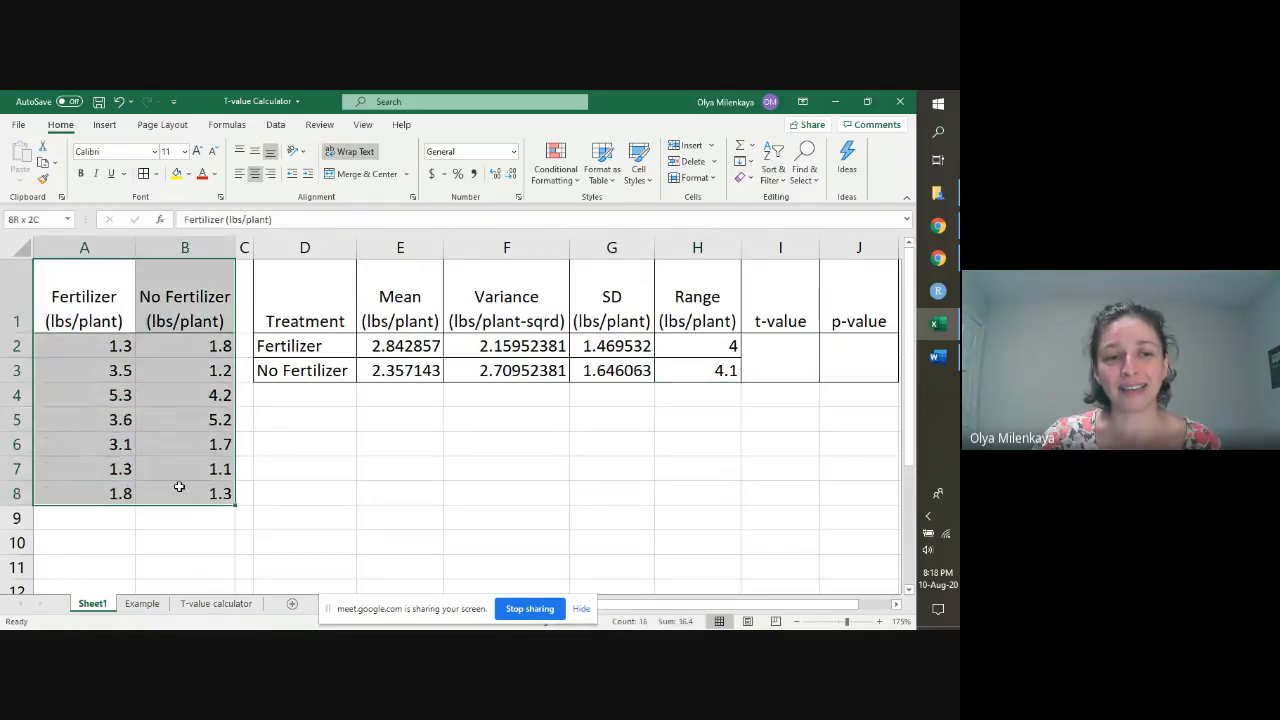
{"action": "key", "text": "ctrl+c"}
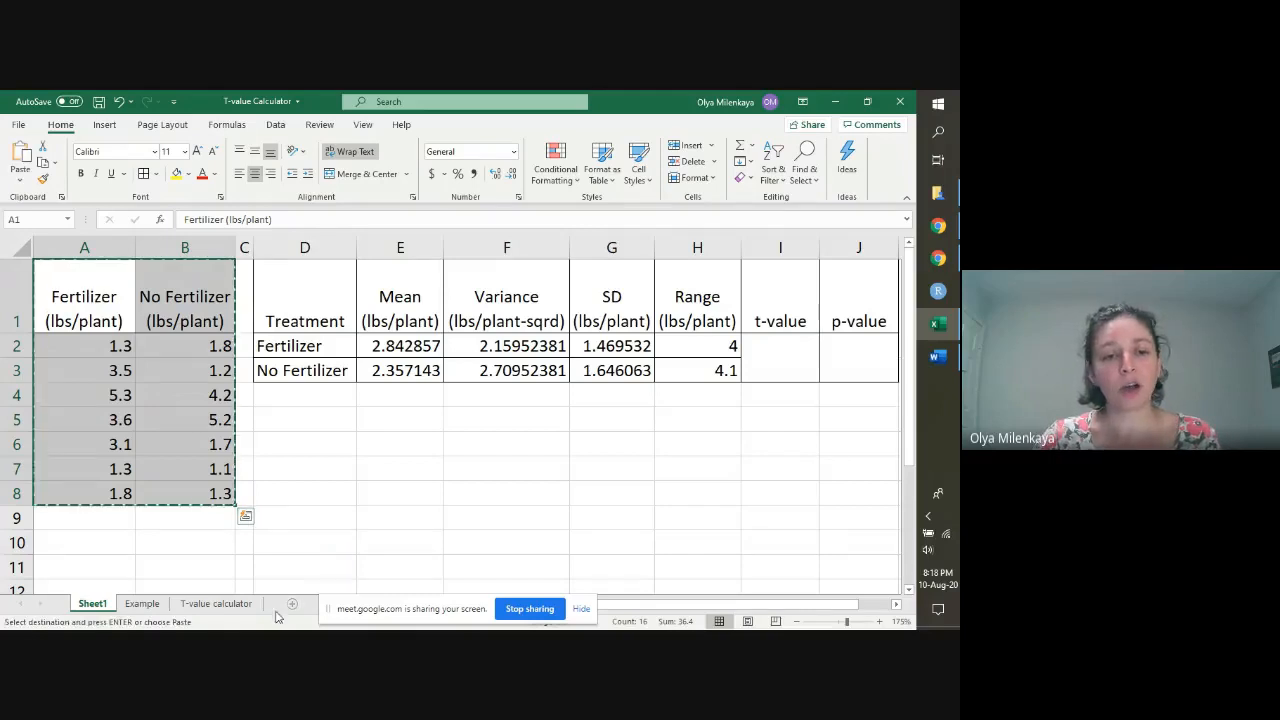
{"action": "left_click", "coordinate": [216, 603]}
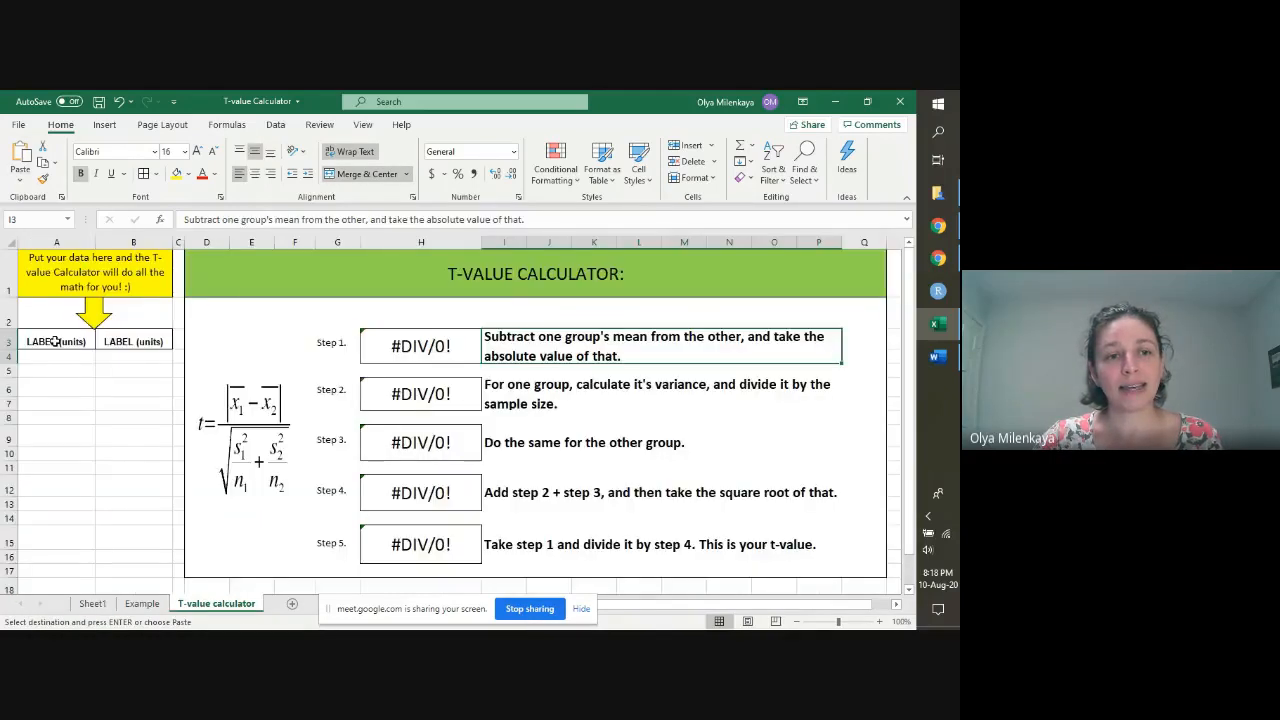
{"action": "left_click_drag", "start_coordinate": [55, 341], "coordinate": [113, 342]}
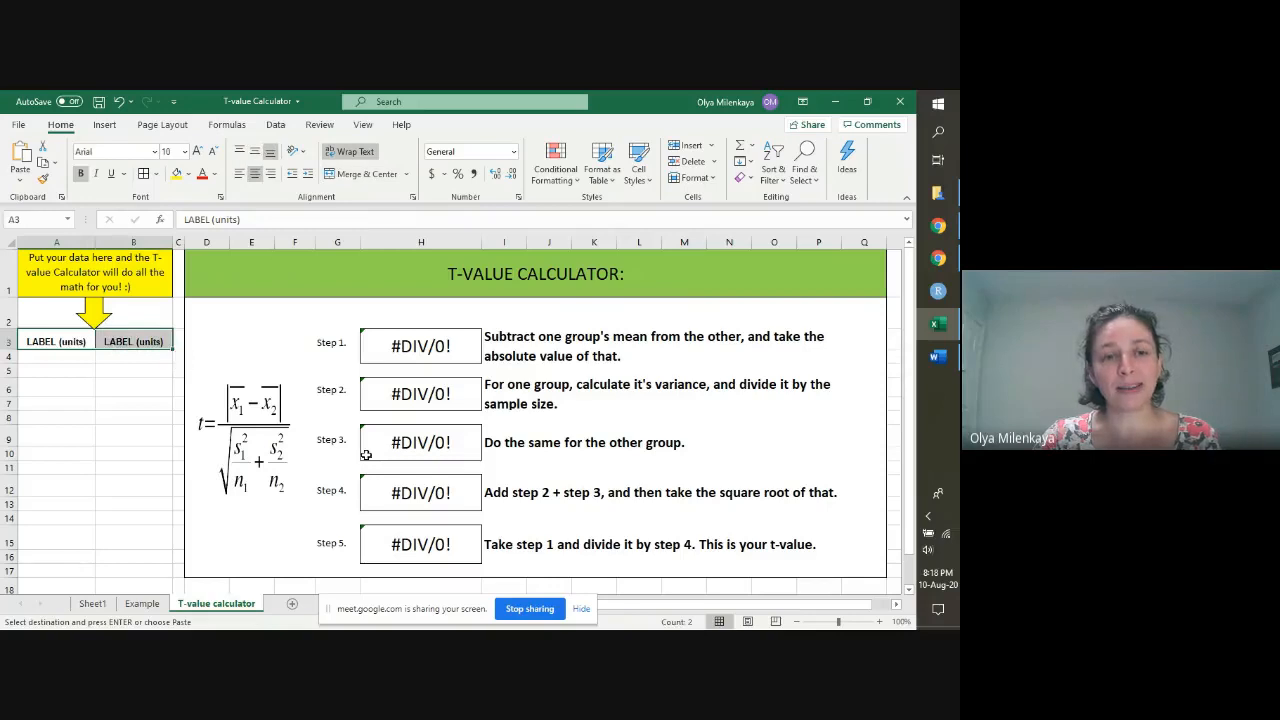
{"action": "key", "text": "ctrl+v"}
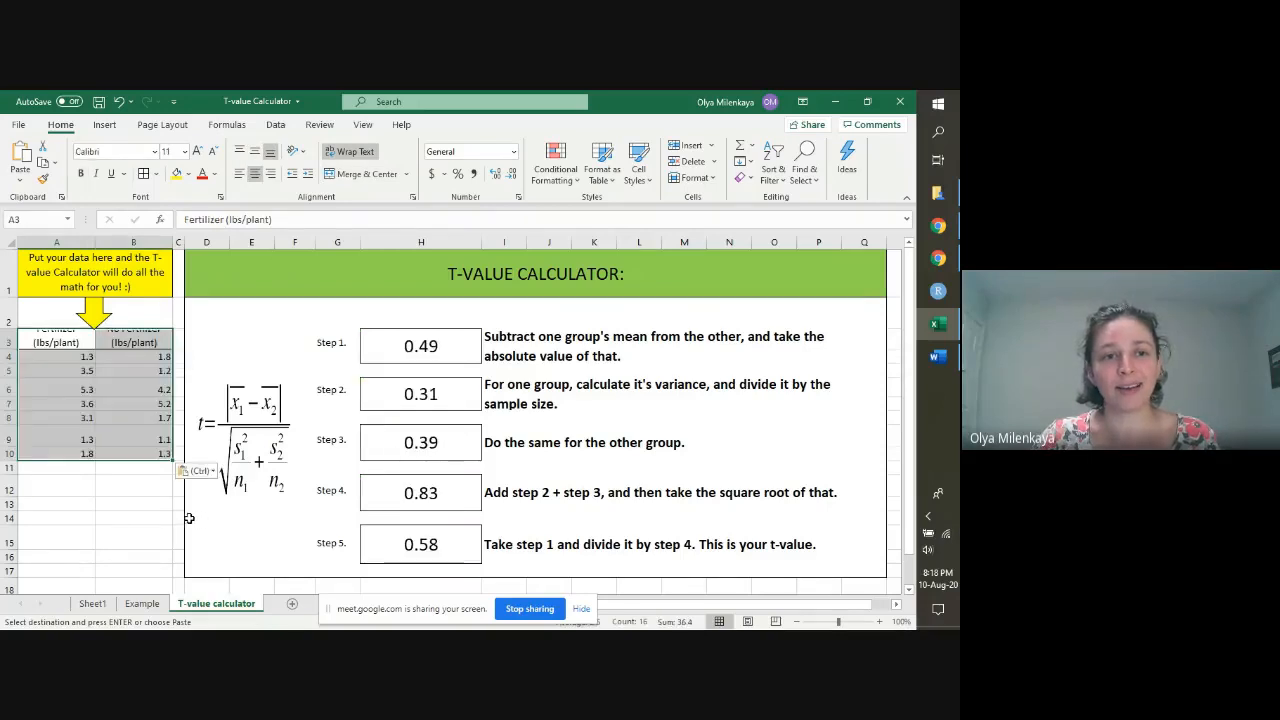
{"action": "left_click_drag", "start_coordinate": [10, 349], "coordinate": [10, 366]}
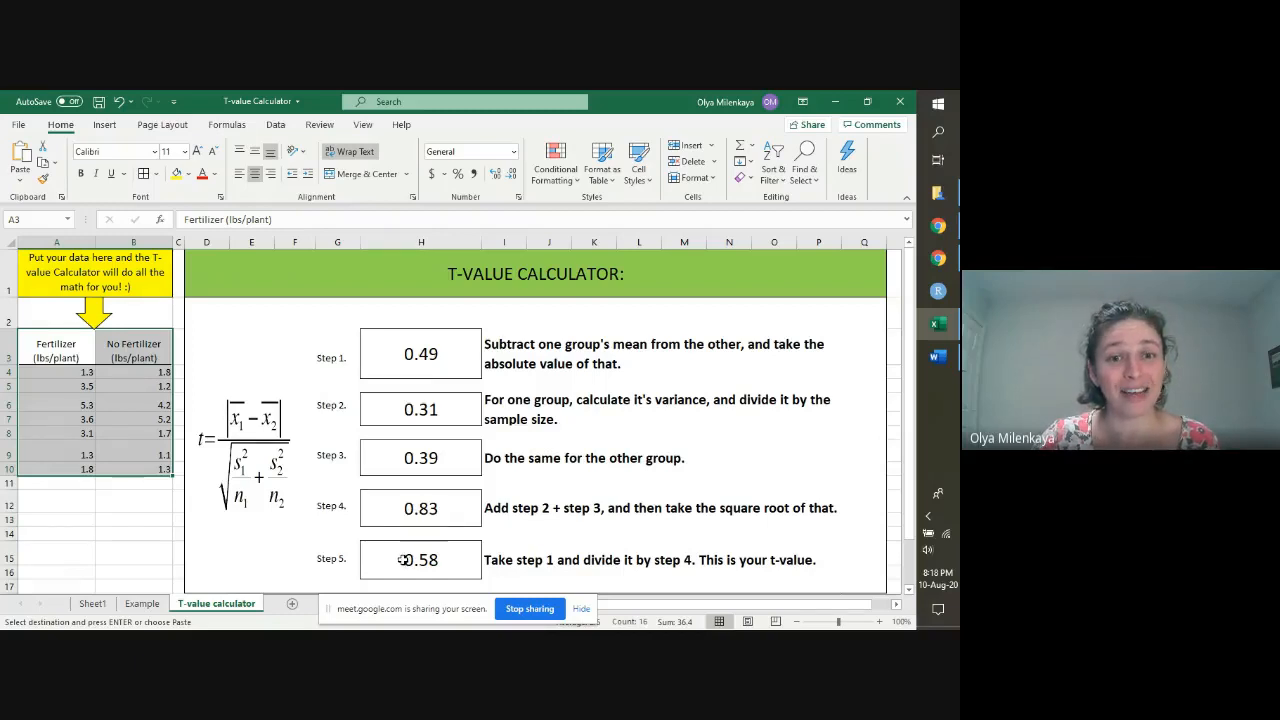
Step: Examine the Step 1 formula in H3 of the T-value calculator that takes the absolute difference of the two means
{"action": "left_click", "coordinate": [421, 353]}
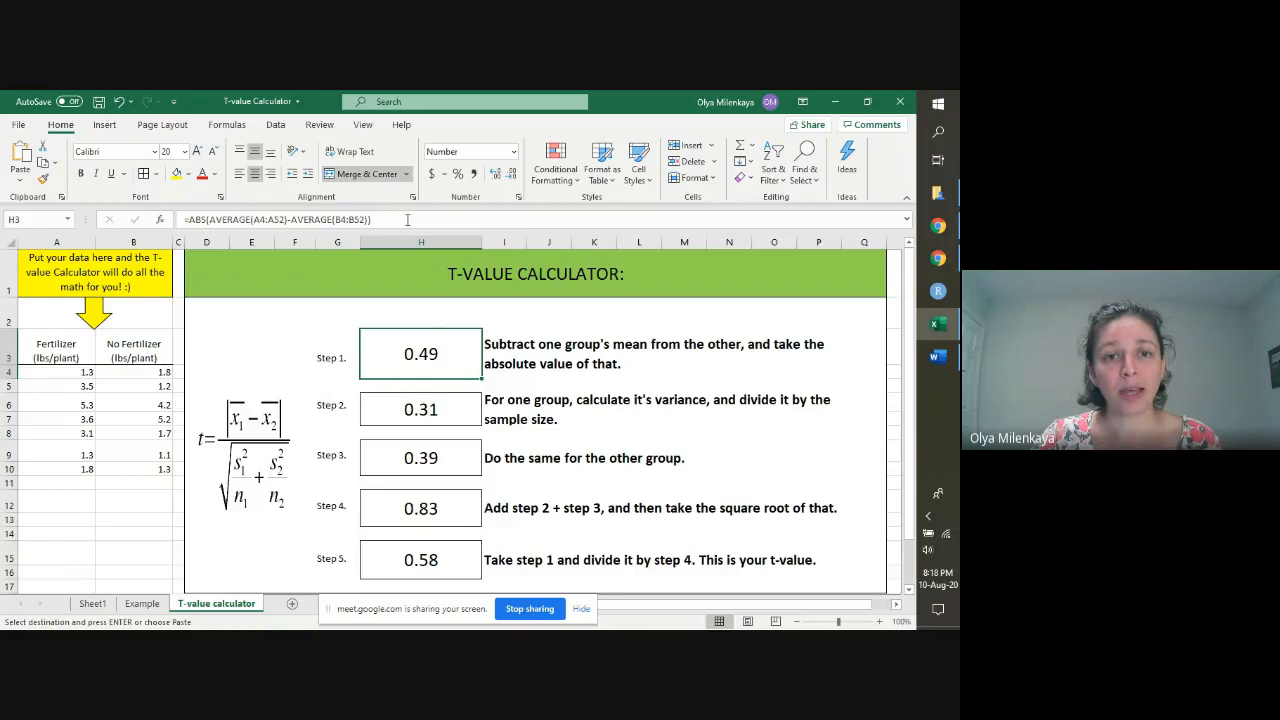
{"action": "mouse_move", "coordinate": [407, 219]}
{"action": "left_mouse_down"}
{"action": "mouse_move", "coordinate": [186, 219]}
{"action": "mouse_move", "coordinate": [388, 220]}
{"action": "left_mouse_up"}
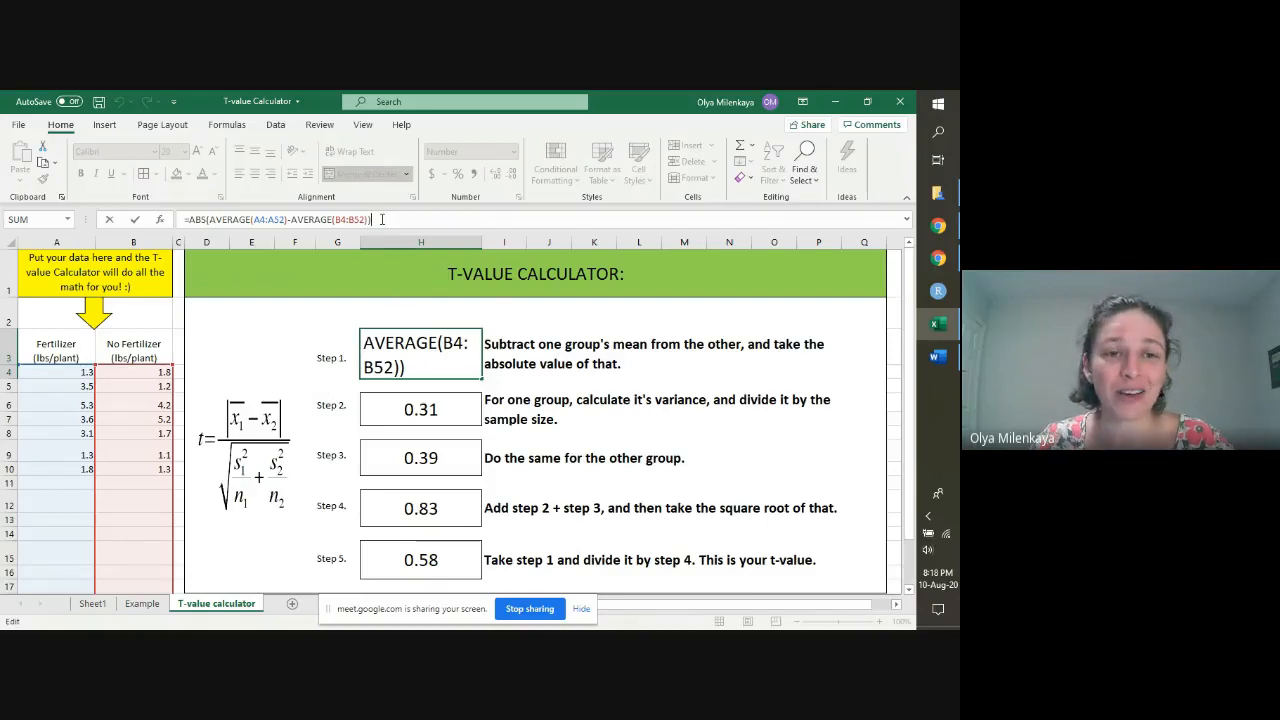
{"action": "key", "text": "Return"}
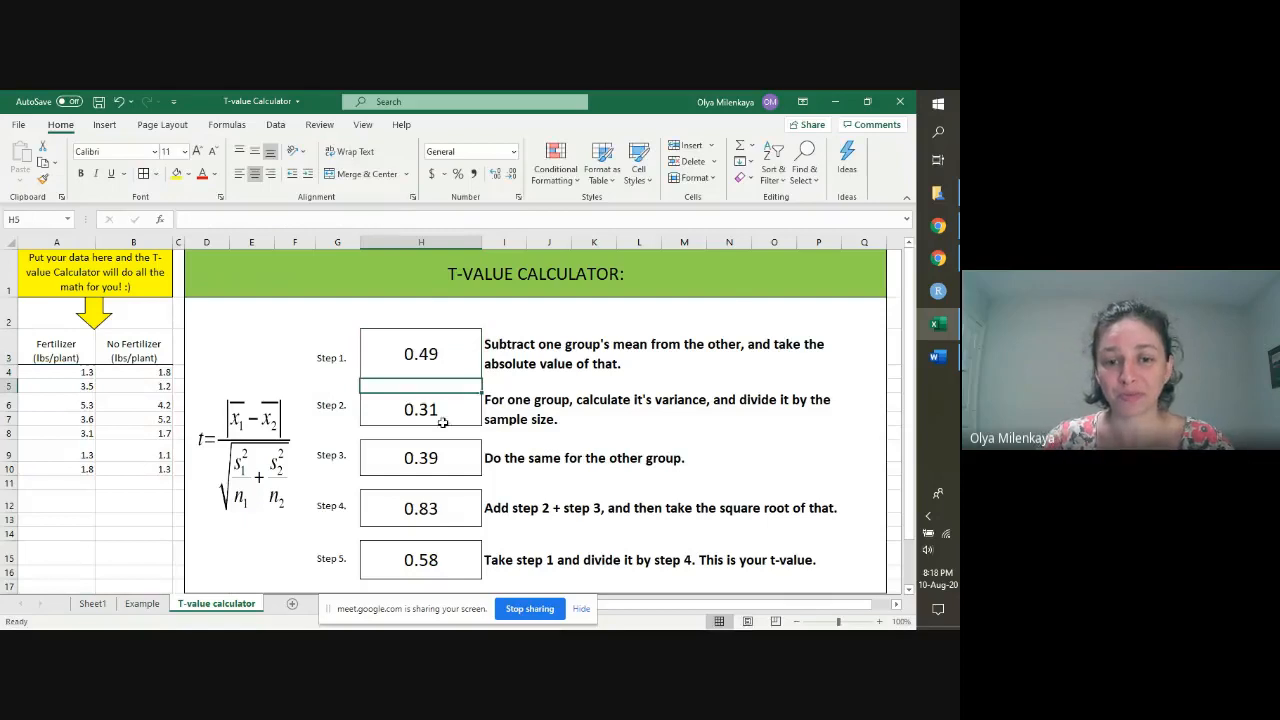
Step: Look up the Step 5 result in the T-value calculator and enter 0.58 in the merged t-value cell I2 of Sheet1
{"action": "left_click", "coordinate": [447, 560]}
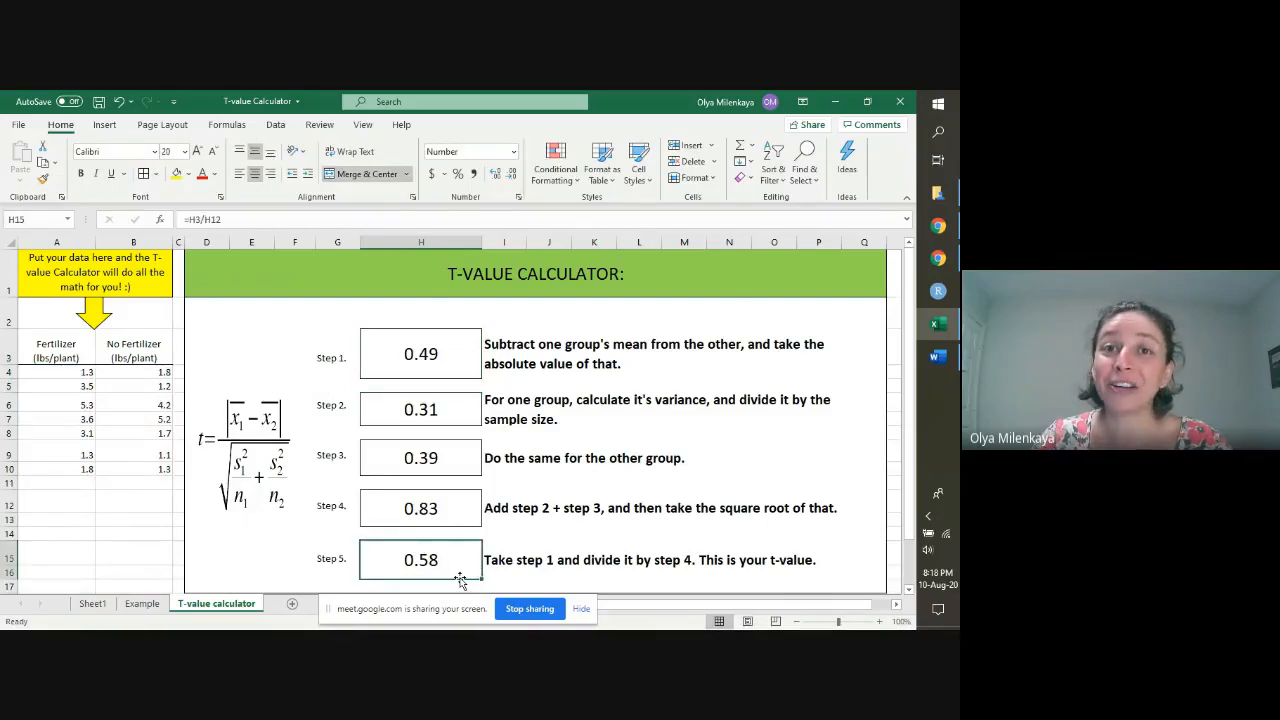
{"action": "left_click", "coordinate": [85, 611]}
{"action": "left_click_drag", "start_coordinate": [789, 354], "coordinate": [789, 360]}
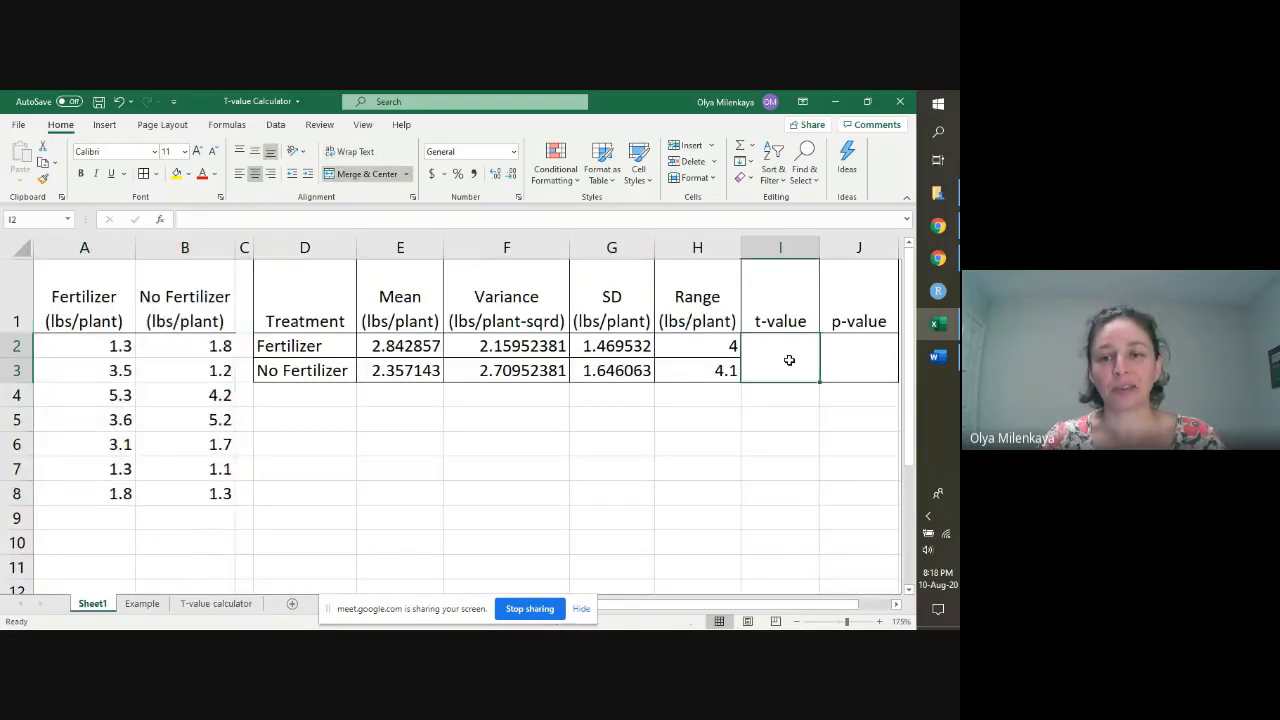
{"action": "type", "text": "0.58"}
{"action": "key", "text": "Return"}
Step: Calculate the p-value in the merged cell J2 with the formula =TTEST(A2:A8,B2:B8,2,2)
{"action": "key", "text": "Right"}
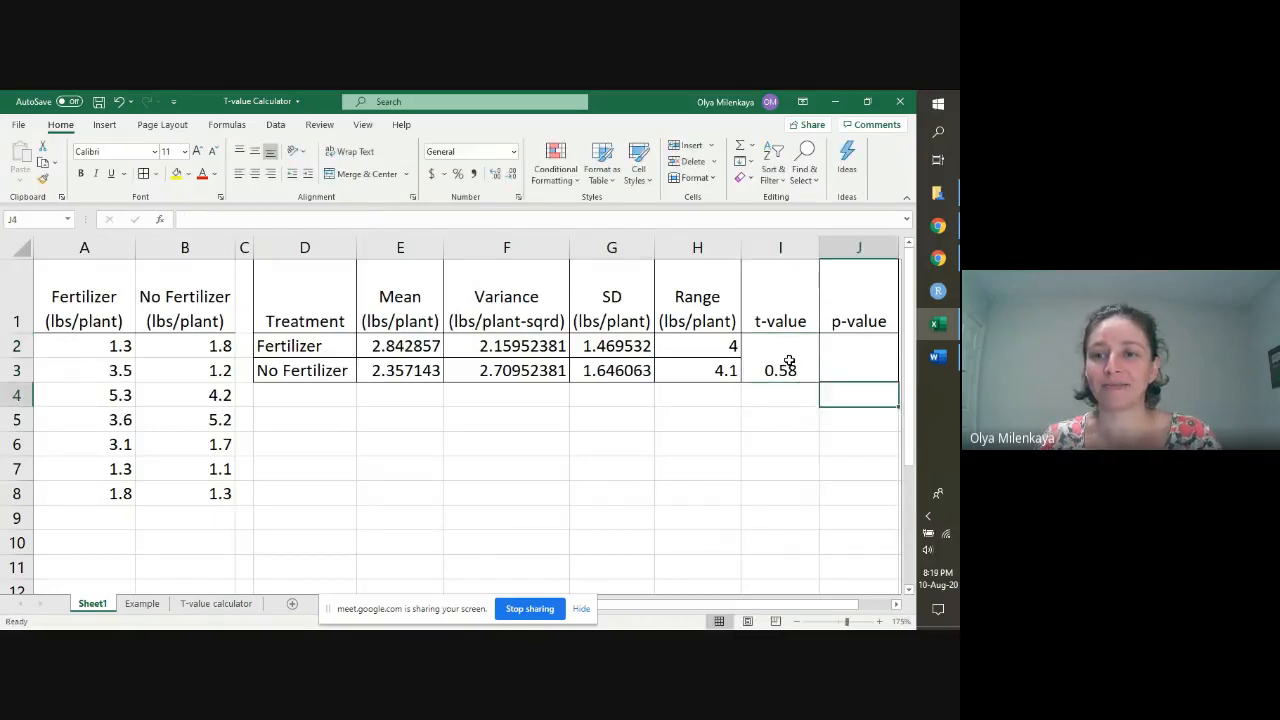
{"action": "key", "text": "Up"}
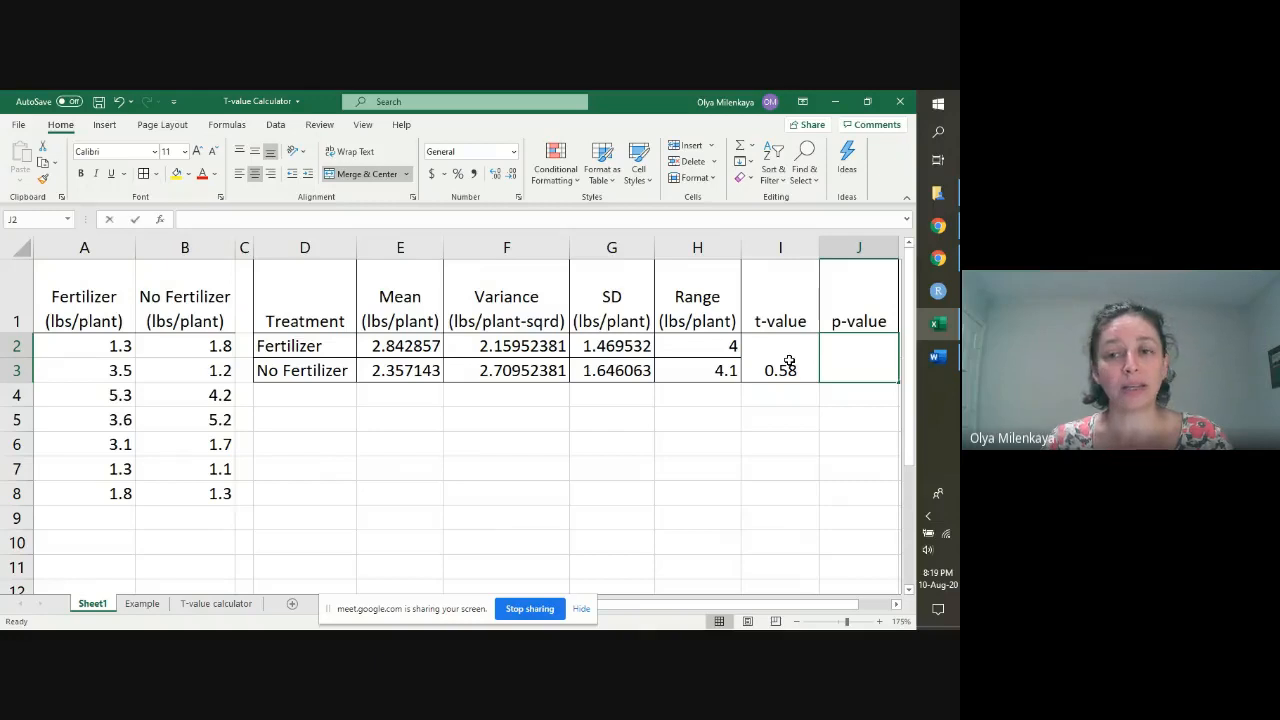
{"action": "type", "text": "=TTEST("}
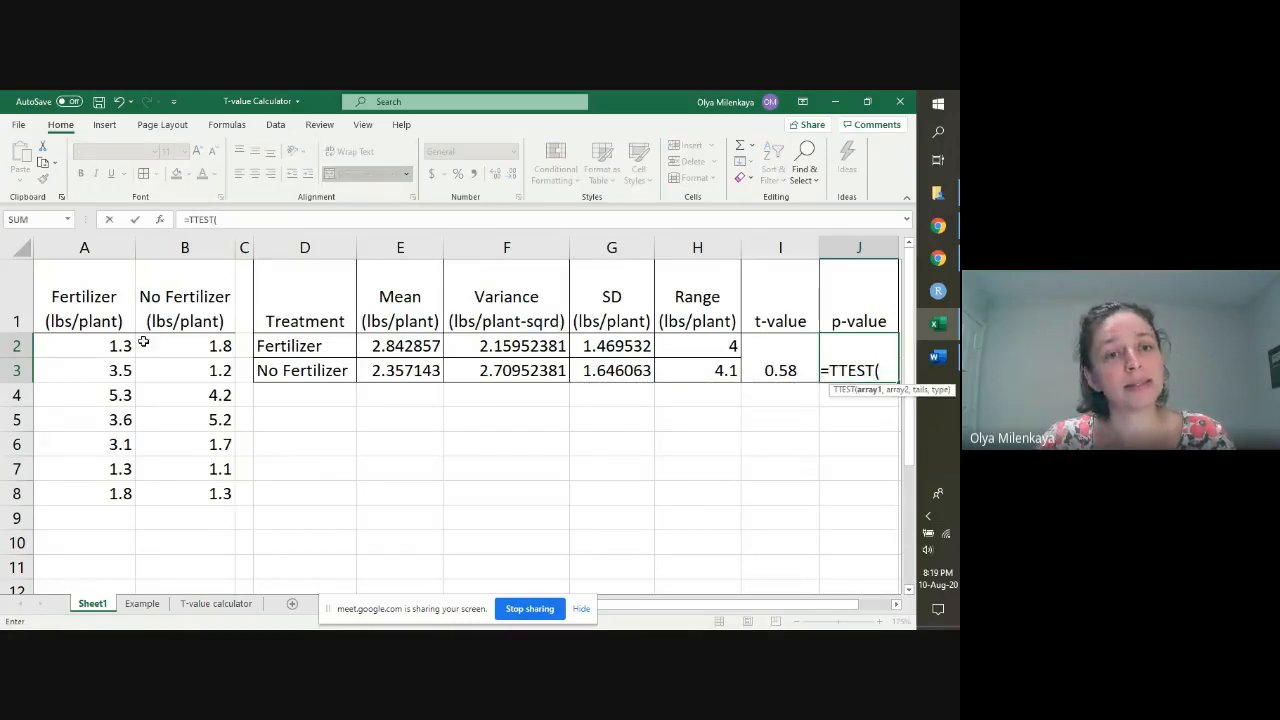
{"action": "left_click_drag", "start_coordinate": [94, 344], "coordinate": [84, 491]}
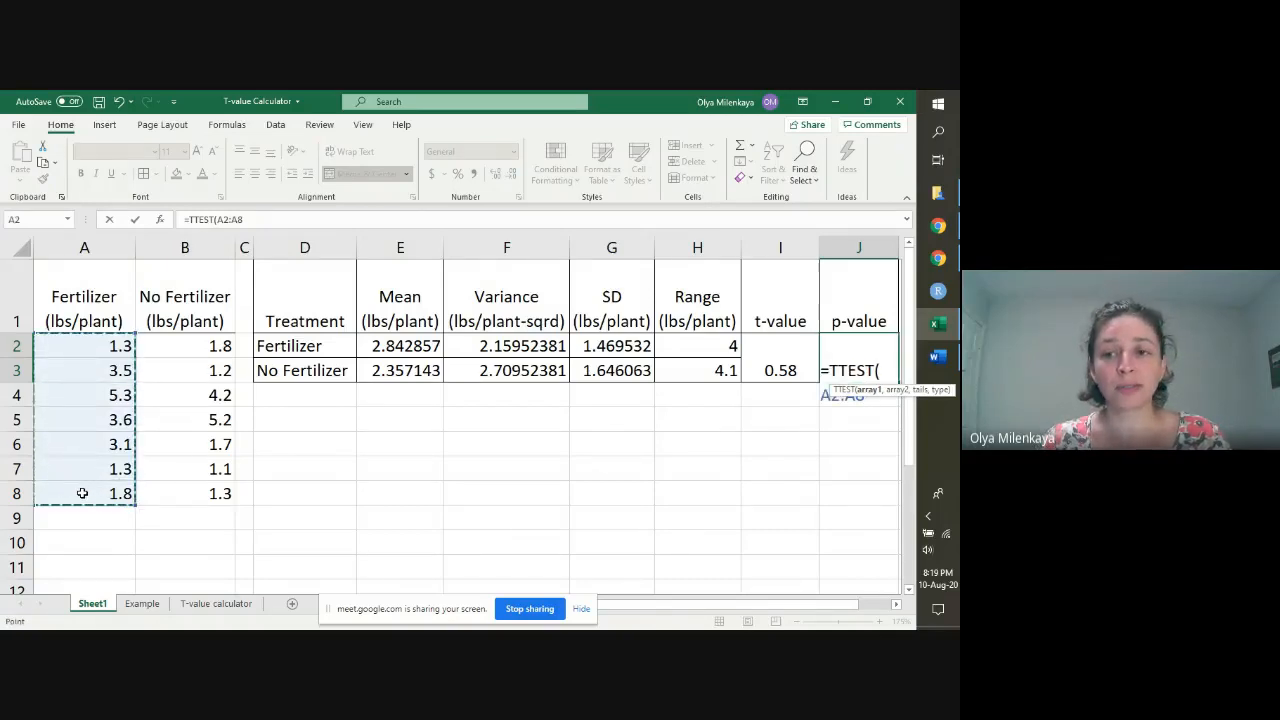
{"action": "type", "text": ","}
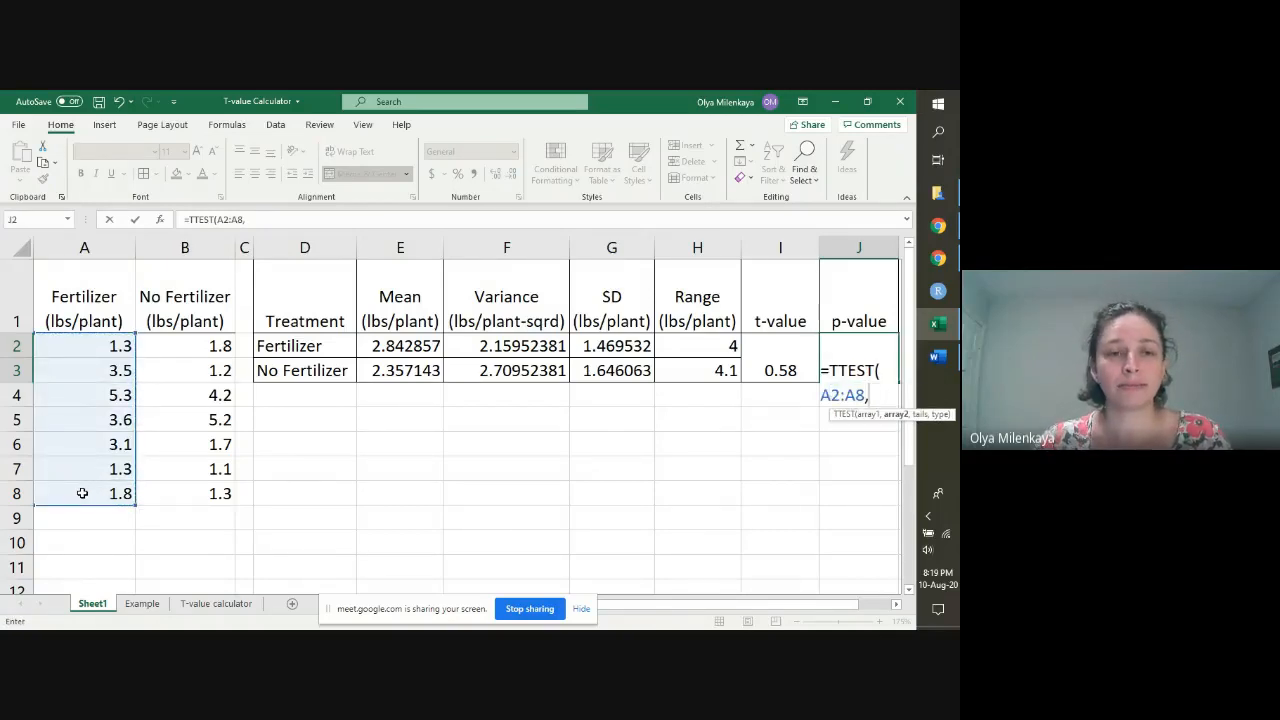
{"action": "left_click_drag", "start_coordinate": [194, 346], "coordinate": [186, 490]}
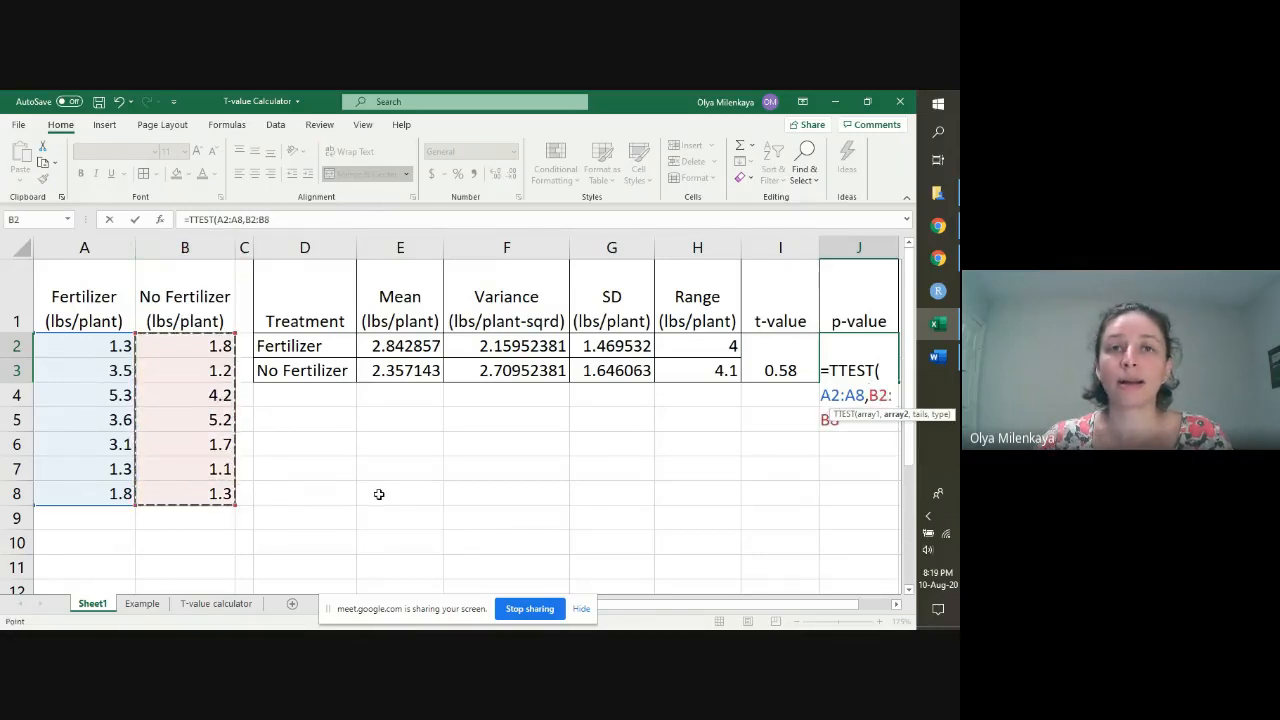
{"action": "type", "text": ","}
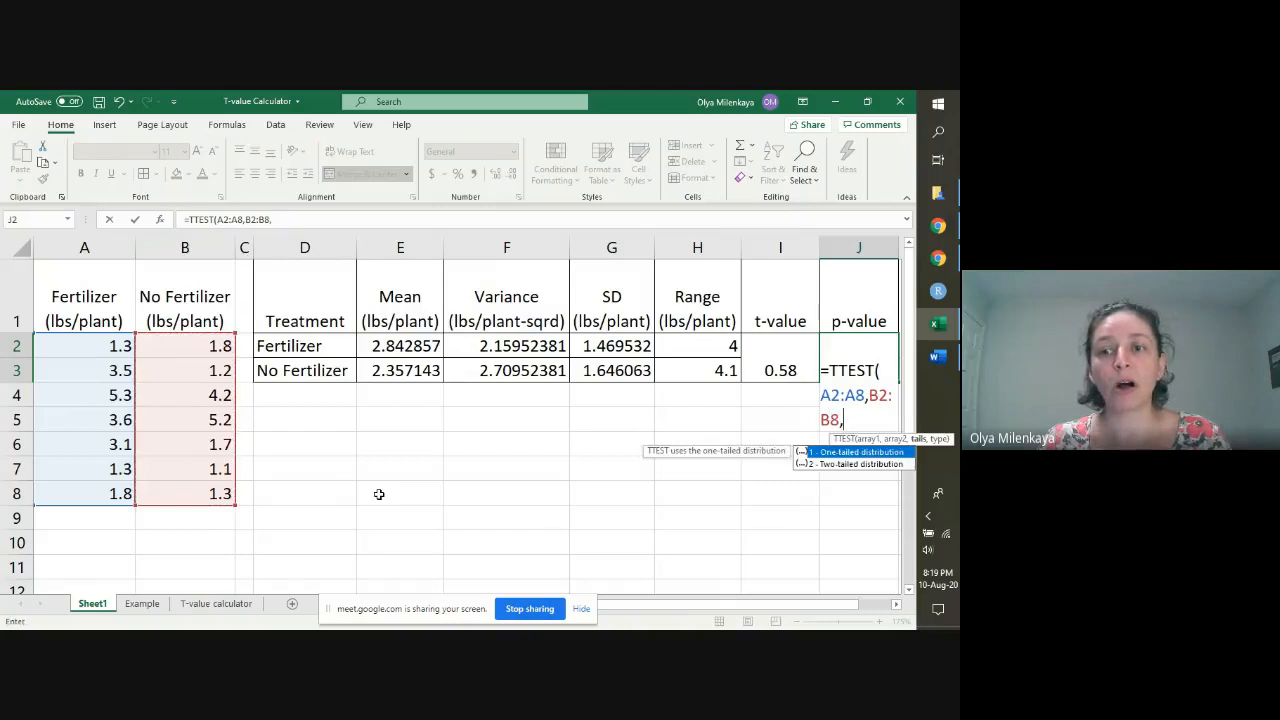
{"action": "type", "text": "2"}
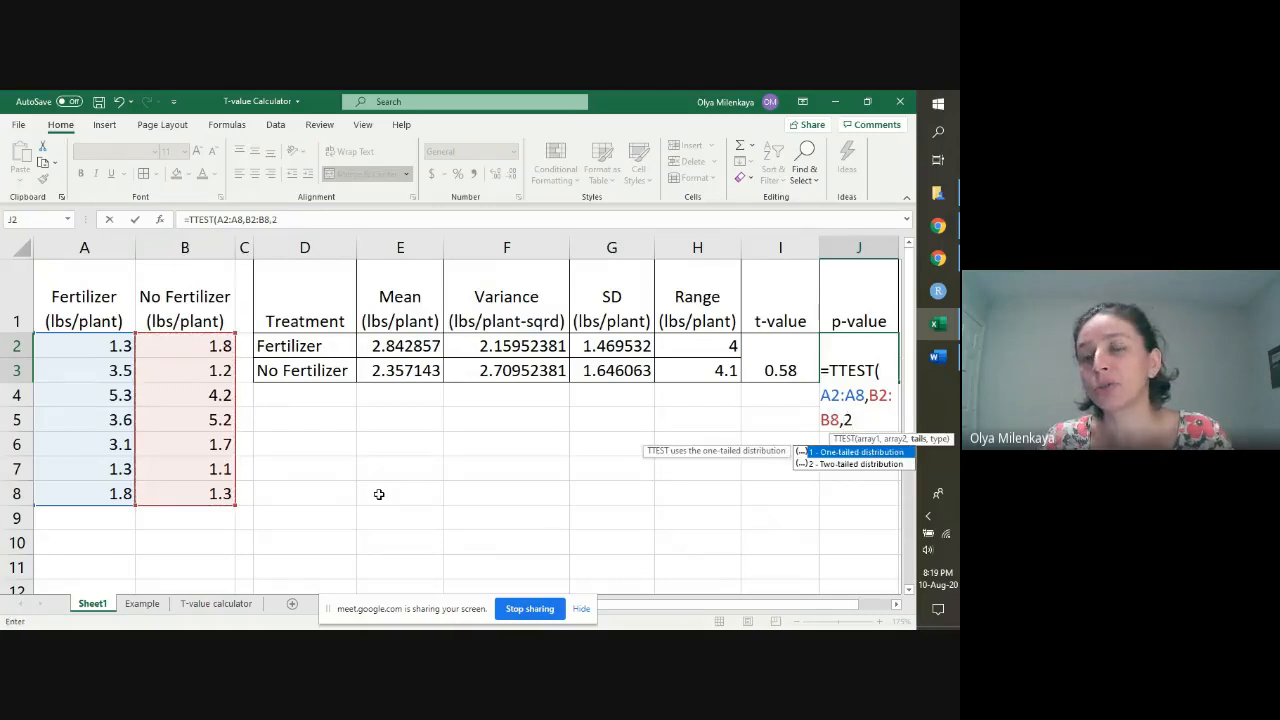
{"action": "type", "text": ",2)"}
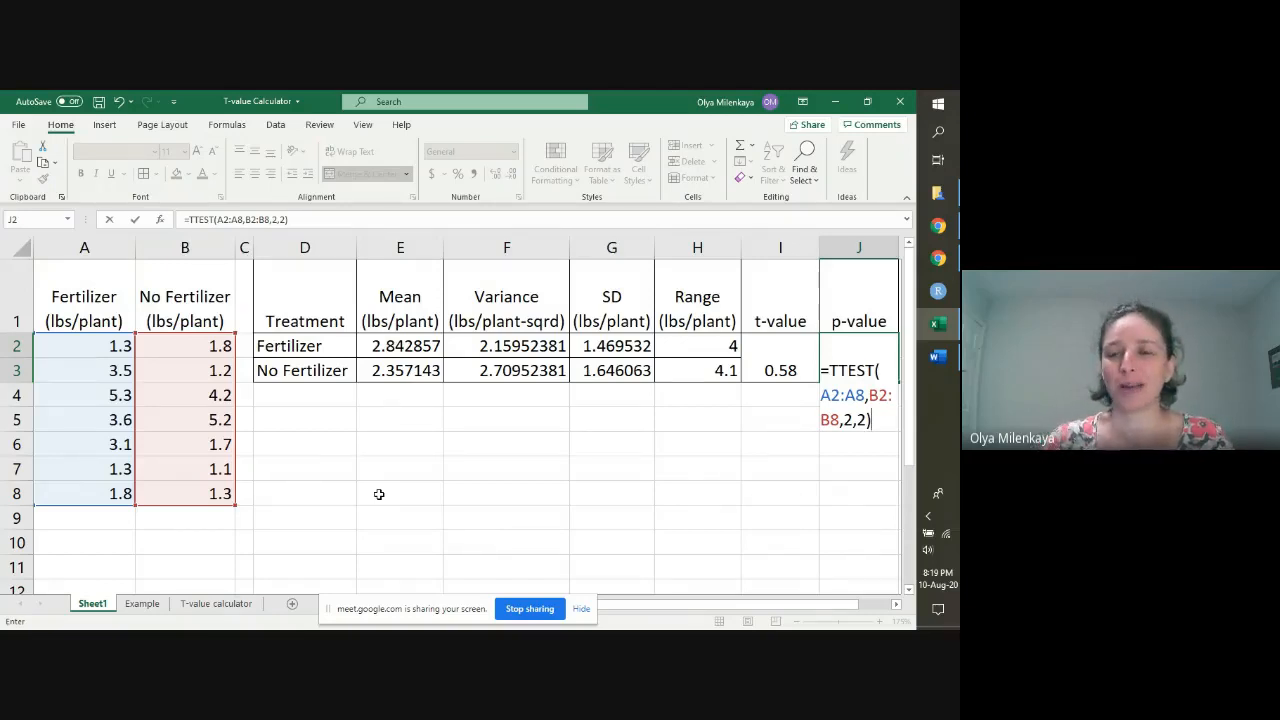
{"action": "key", "text": "Return"}
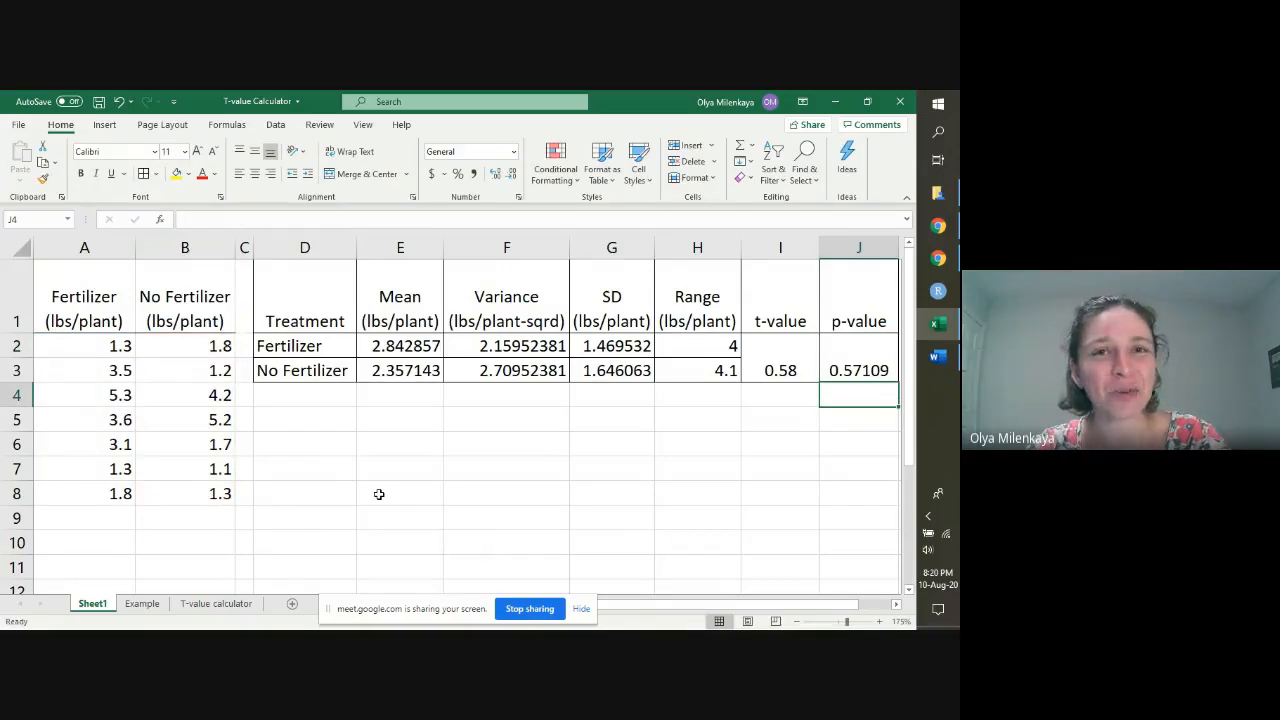
Step: Expand the p-value in J2 to 12 decimal places
{"action": "left_click", "coordinate": [851, 354]}
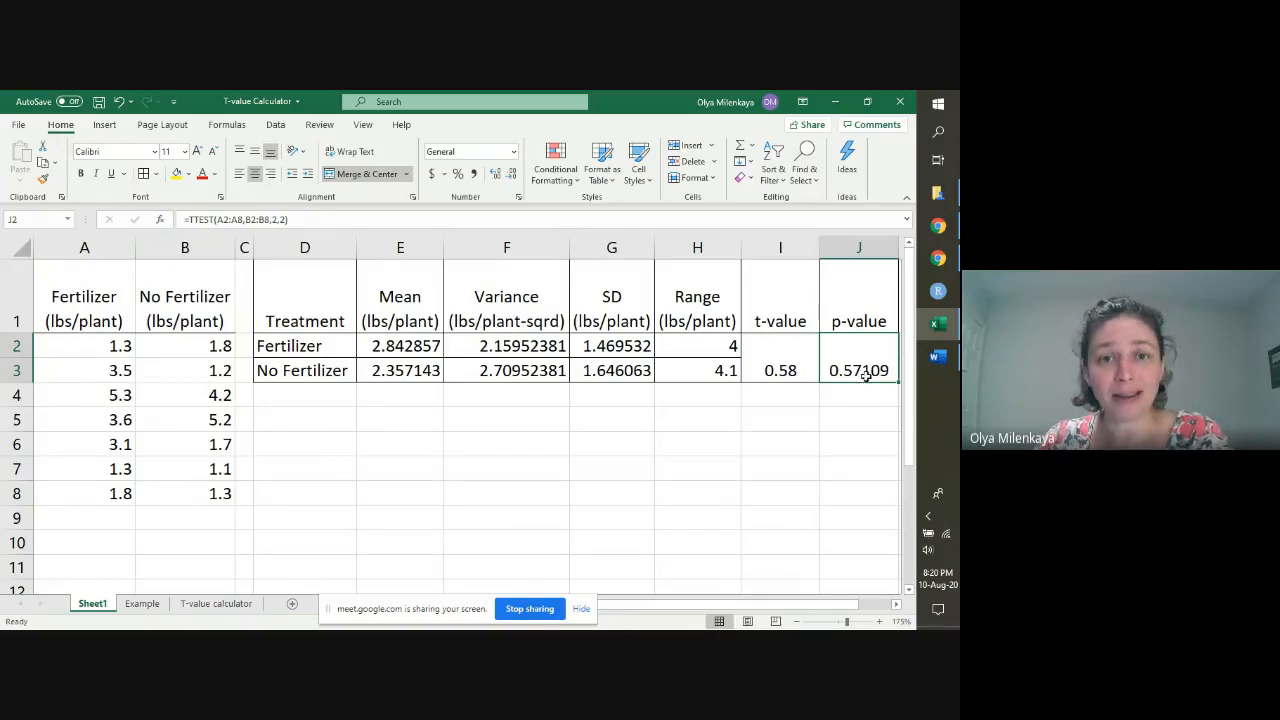
{"action": "left_click", "coordinate": [494, 178]}
{"action": "left_click", "coordinate": [494, 178]}
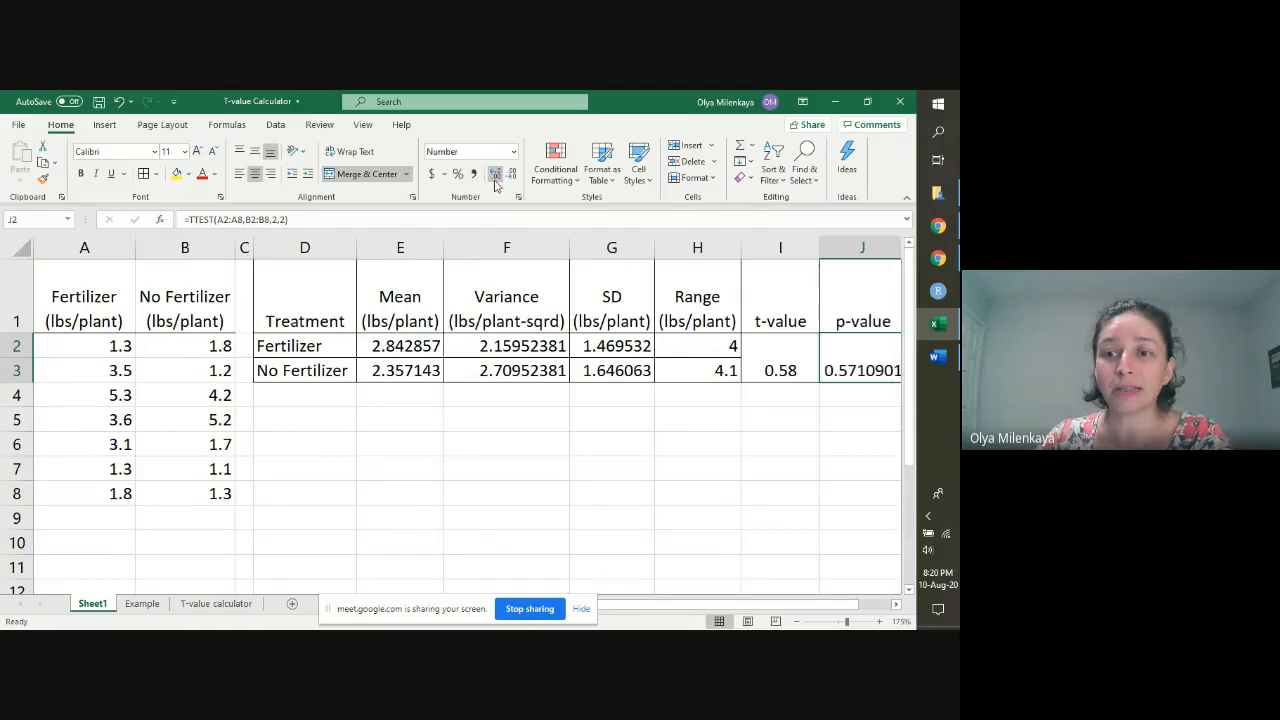
{"action": "left_click", "coordinate": [494, 178]}
{"action": "left_click", "coordinate": [494, 178]}
{"action": "left_click", "coordinate": [494, 178]}
{"action": "left_click", "coordinate": [494, 178]}
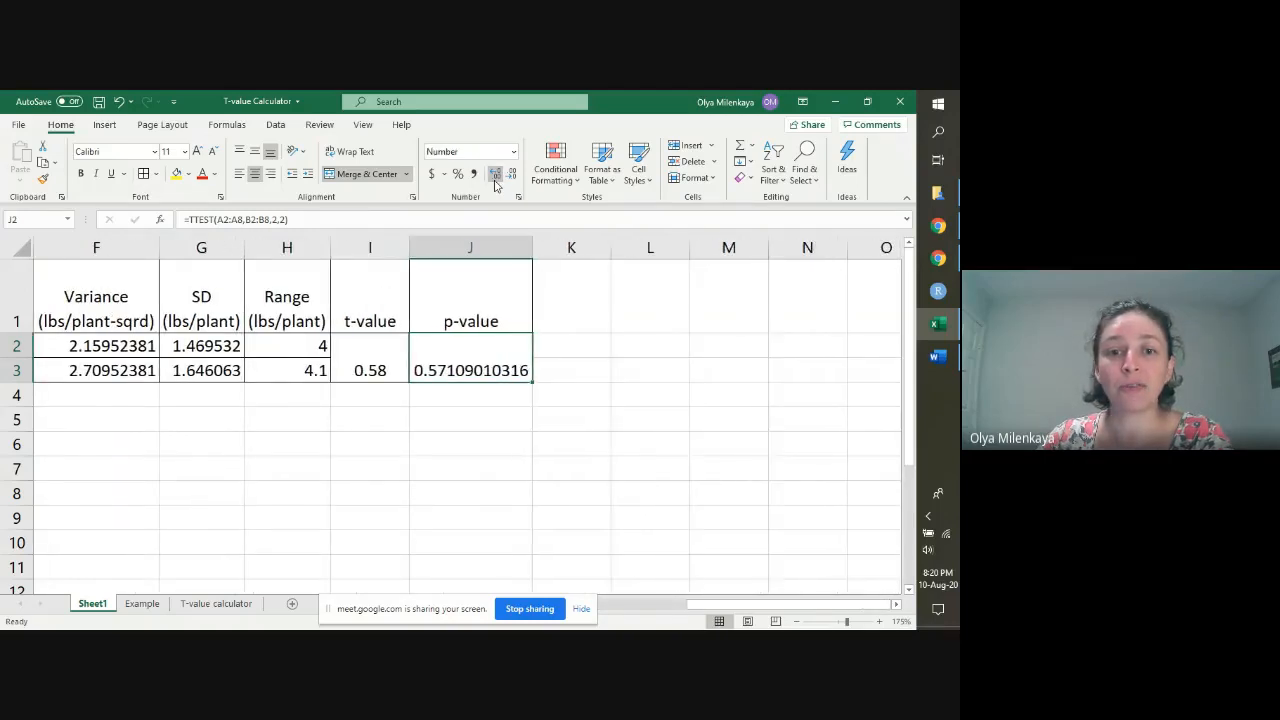
{"action": "left_click", "coordinate": [494, 178]}
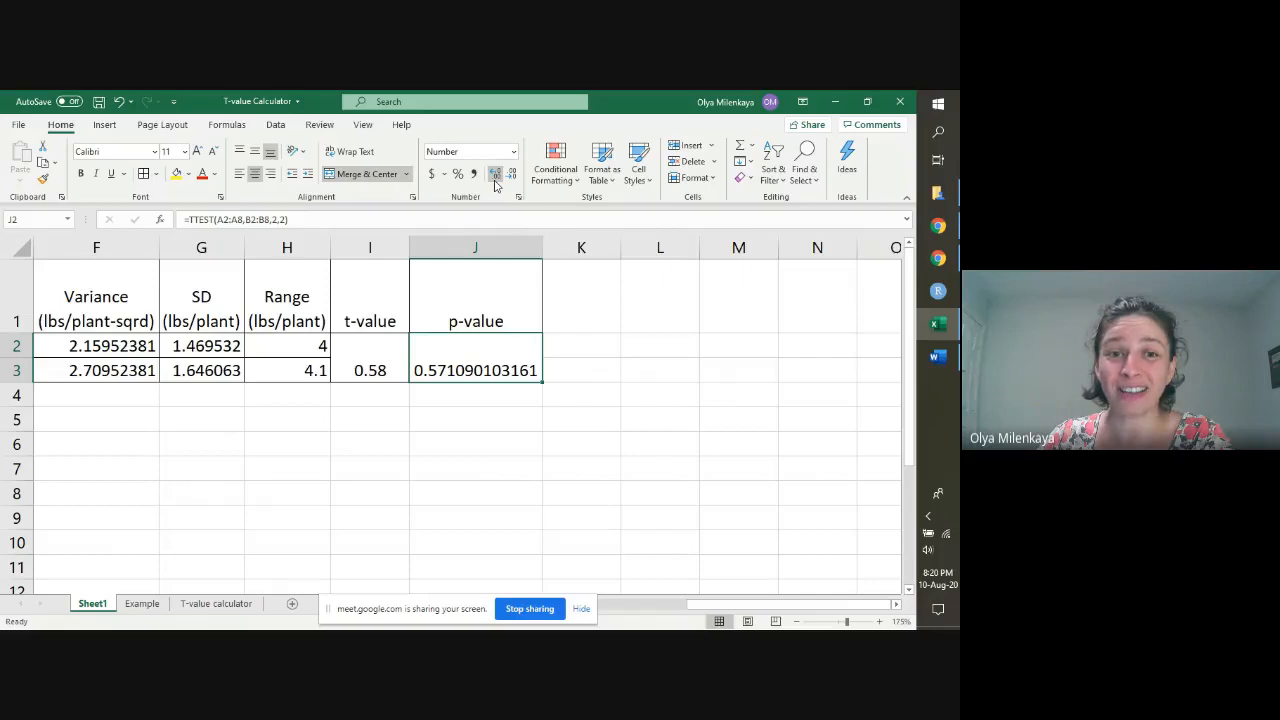
Step: Reduce the p-value in J2 to two decimal places
{"action": "left_click", "coordinate": [513, 177]}
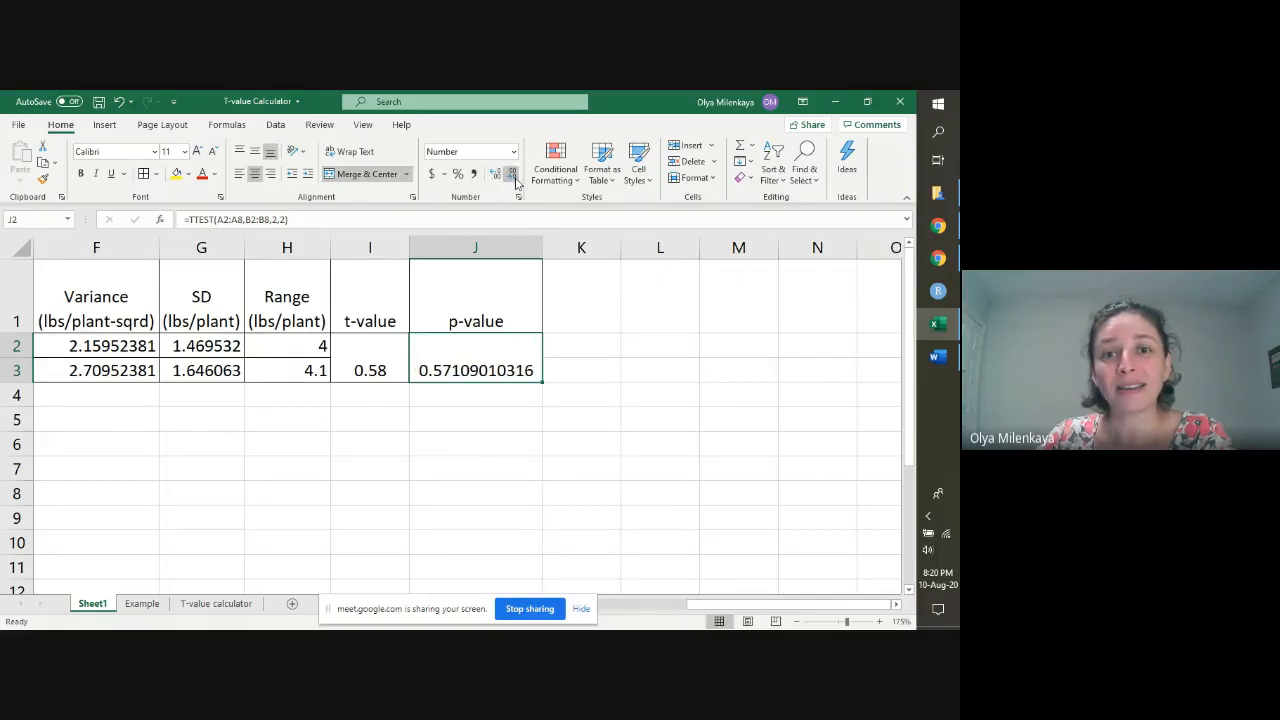
{"action": "left_click", "coordinate": [513, 177]}
{"action": "left_click", "coordinate": [513, 177]}
{"action": "left_click", "coordinate": [513, 177]}
{"action": "left_click", "coordinate": [513, 177]}
{"action": "left_click", "coordinate": [513, 177]}
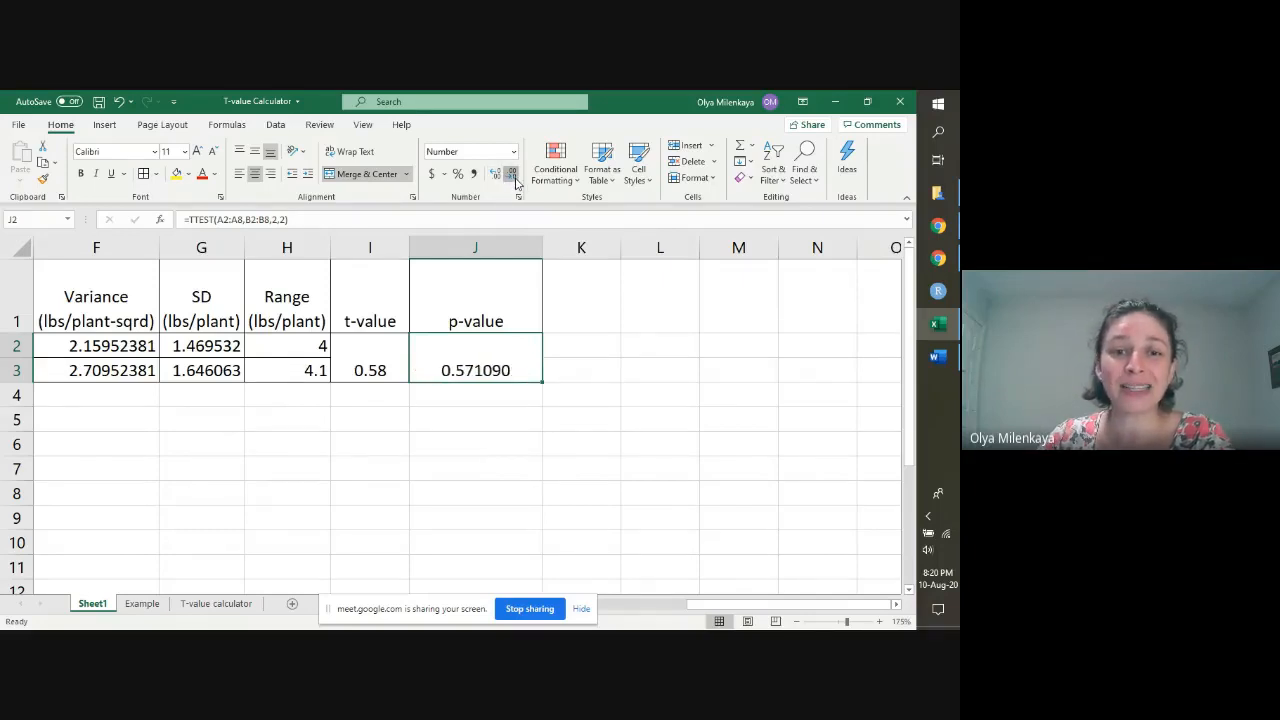
{"action": "left_click", "coordinate": [513, 177]}
{"action": "left_click", "coordinate": [513, 177]}
{"action": "left_click", "coordinate": [513, 177]}
{"action": "left_click", "coordinate": [513, 177]}
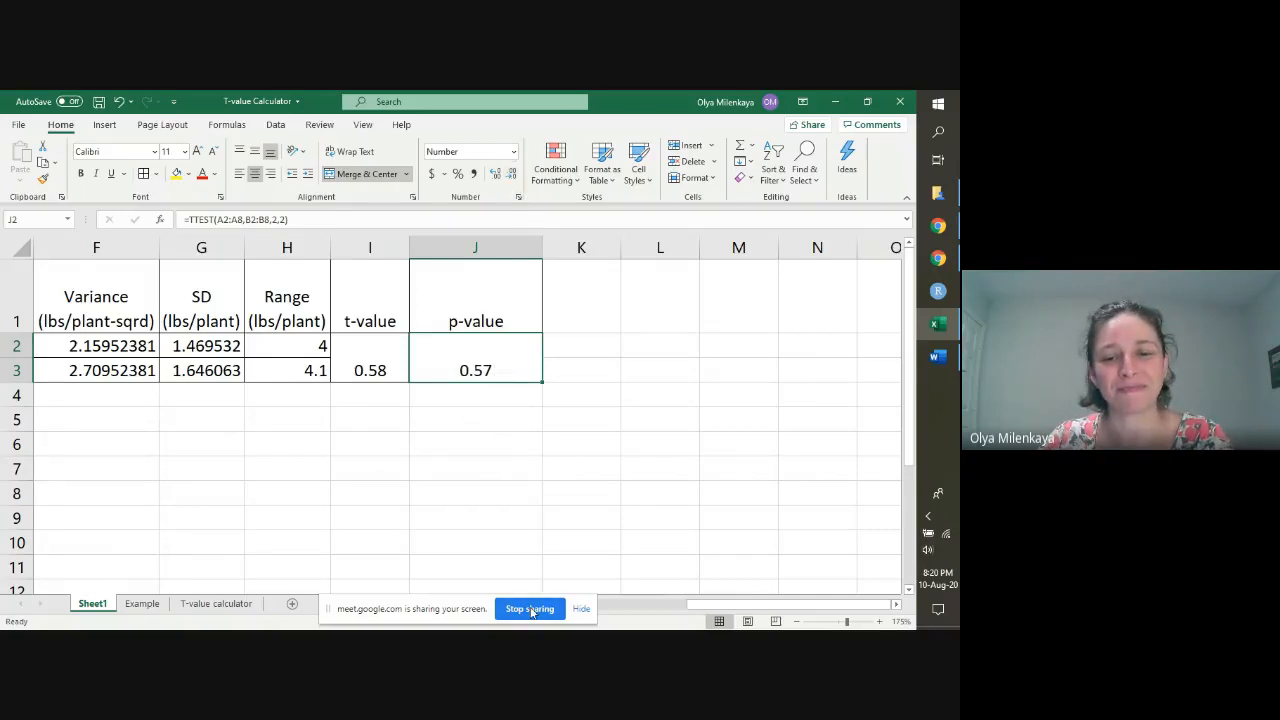
{"action": "left_click", "coordinate": [530, 609]}
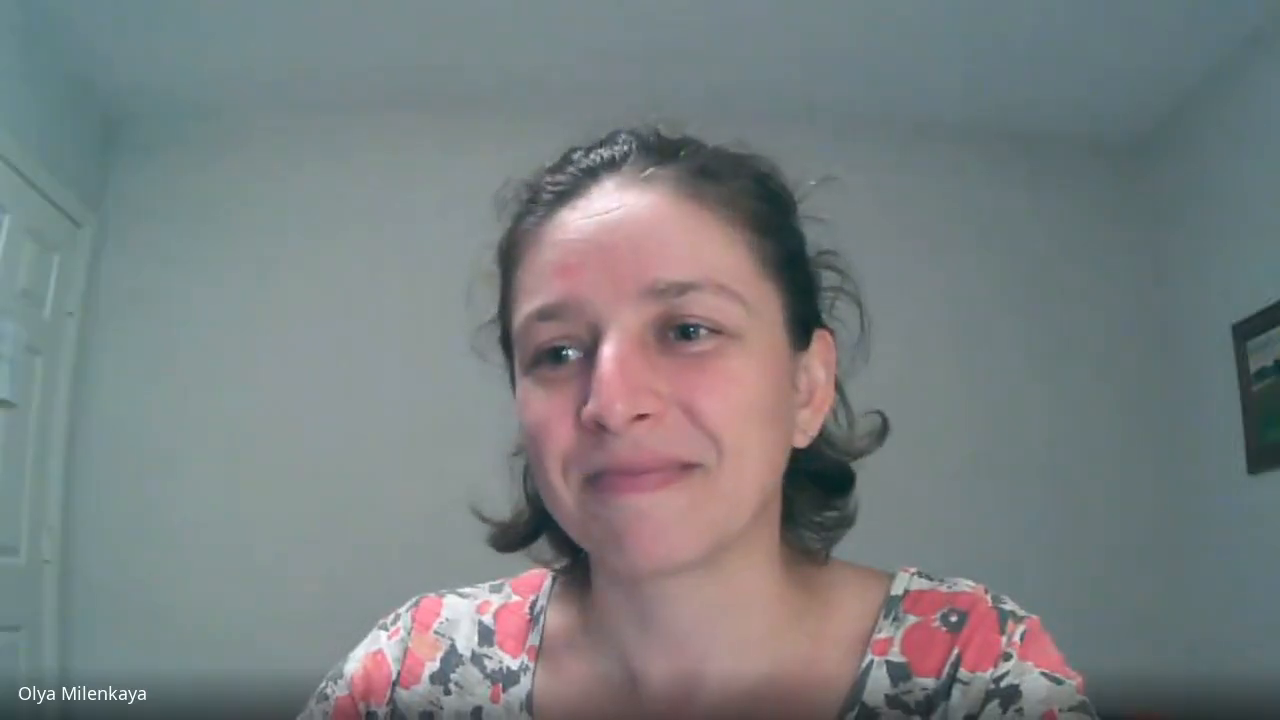